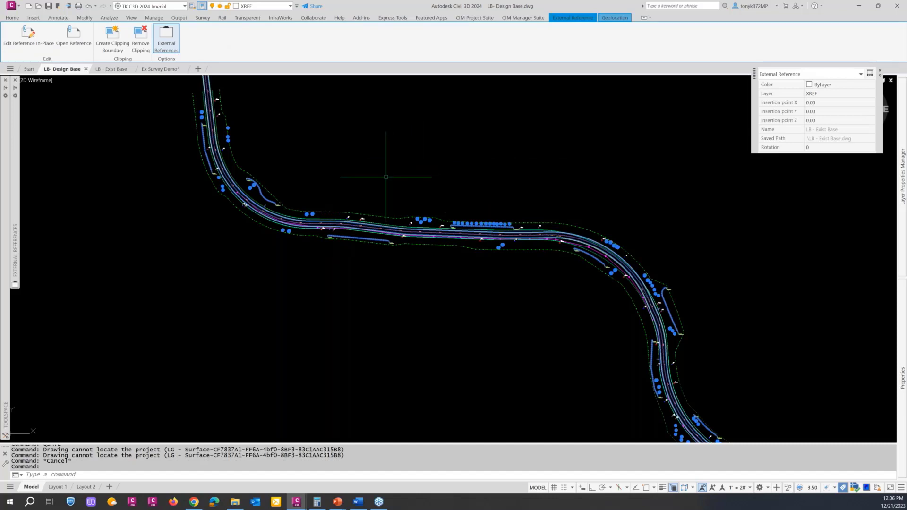
Deselect the external reference in the drawing and review LB - Exist Base in the list of file references.
key("Escape")
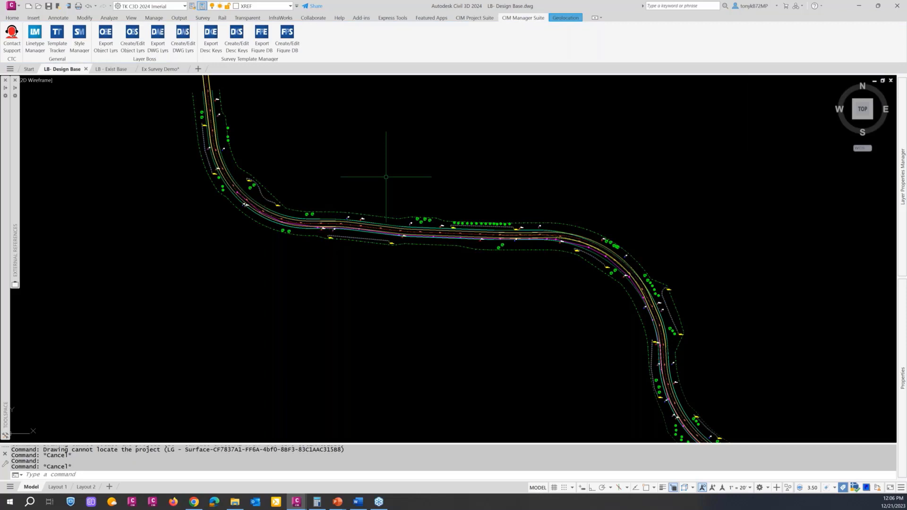
mouse_move(7, 201)
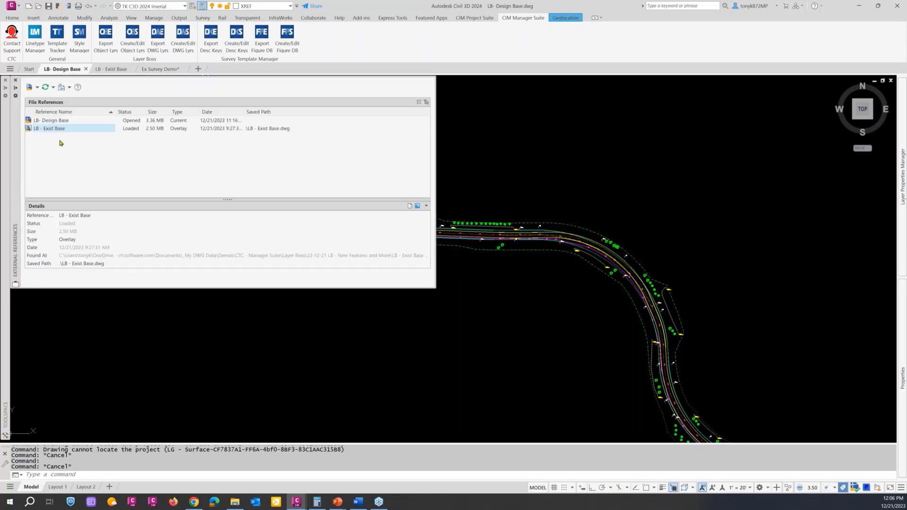
mouse_move(66, 131)
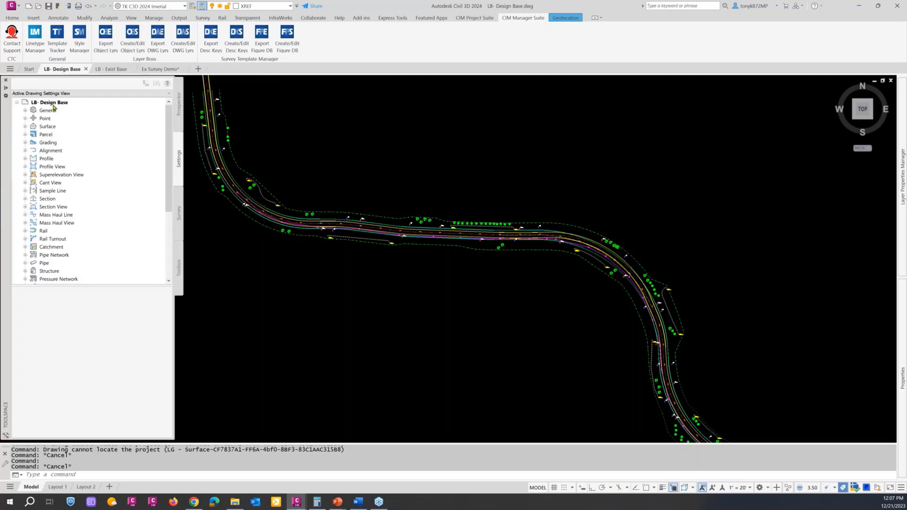
Review the object layer assignments in the drawing settings of LB- Design Base and close them without changes.
right_click(52, 103)
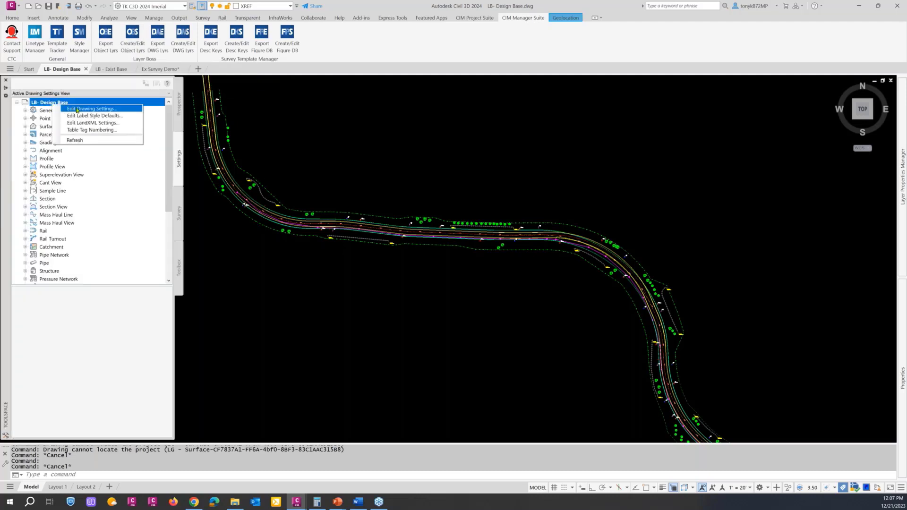
left_click(77, 109)
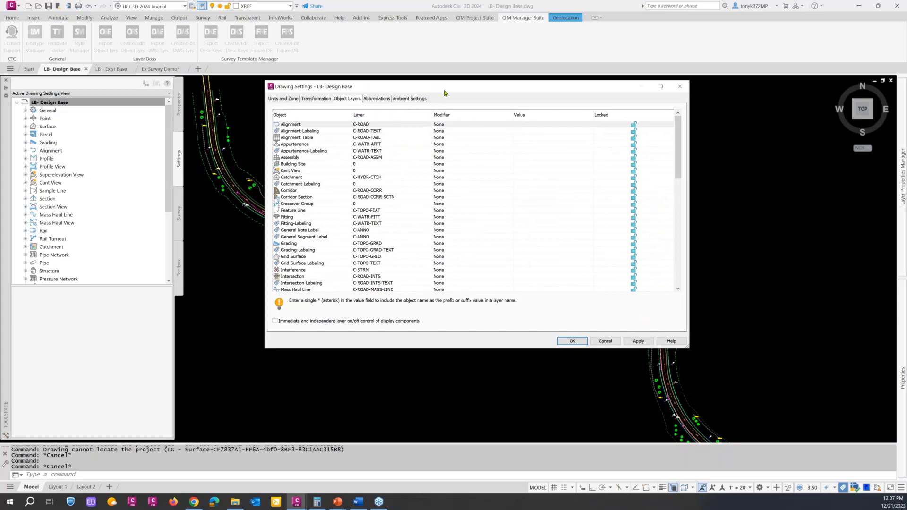
left_click_drag(446, 89, 425, 88)
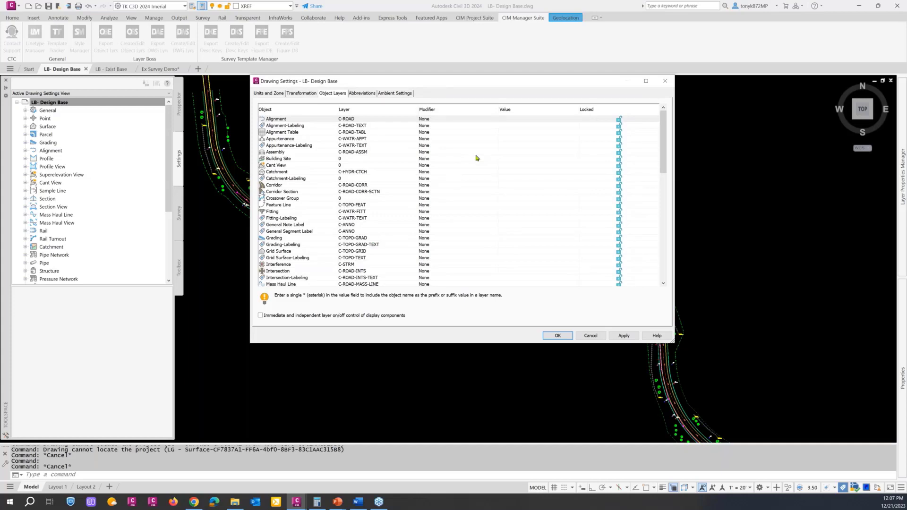
left_click(594, 337)
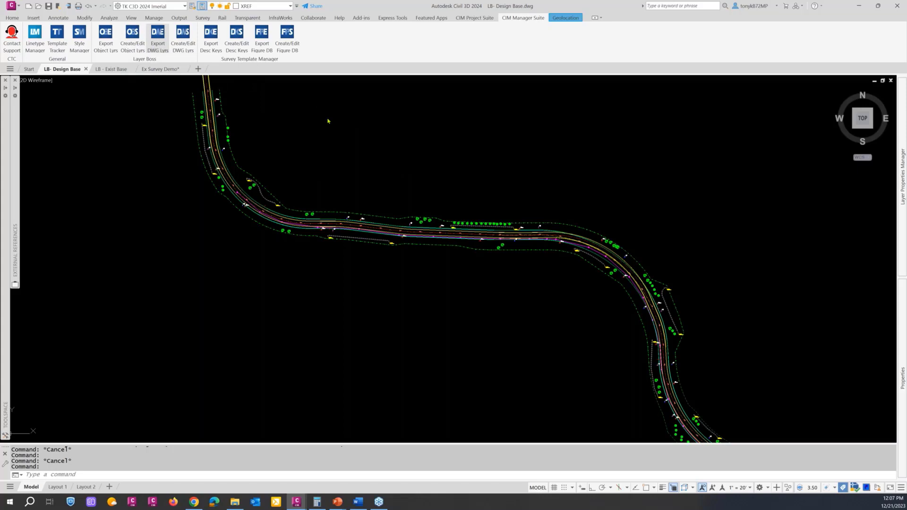
In Layer Boss's drawing layer export, try the External References and LB - Exist Base options, enable Current Drawing, and close without exporting.
left_click_drag(431, 86, 422, 88)
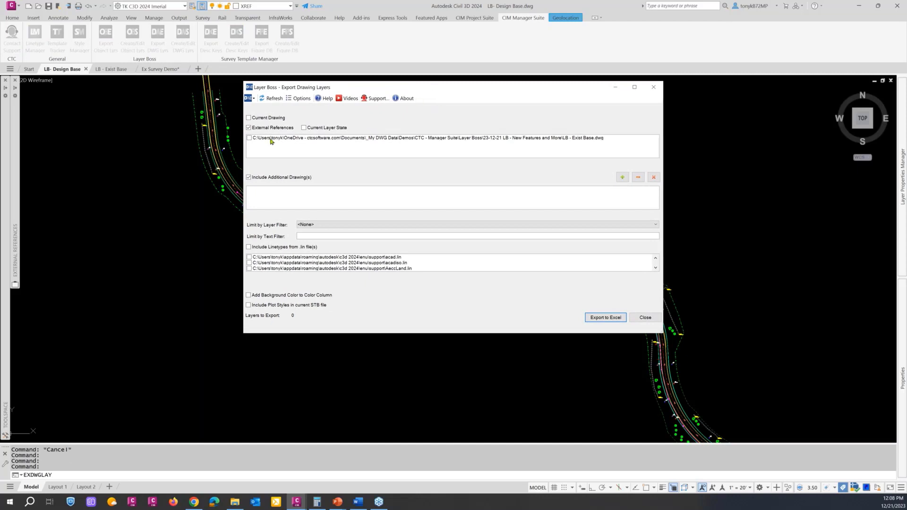
key("ctrl")
left_click_drag(363, 87, 354, 86)
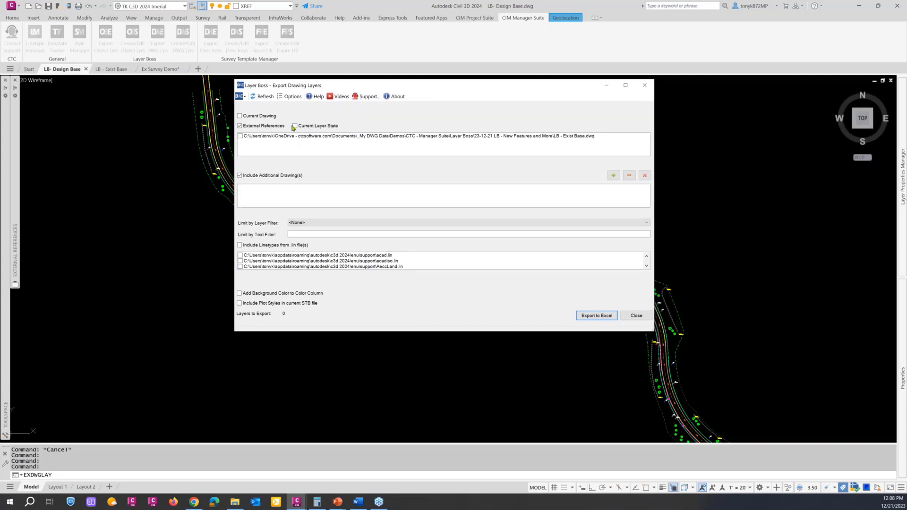
left_click(241, 127)
left_click(240, 126)
left_click(240, 126)
left_click(240, 138)
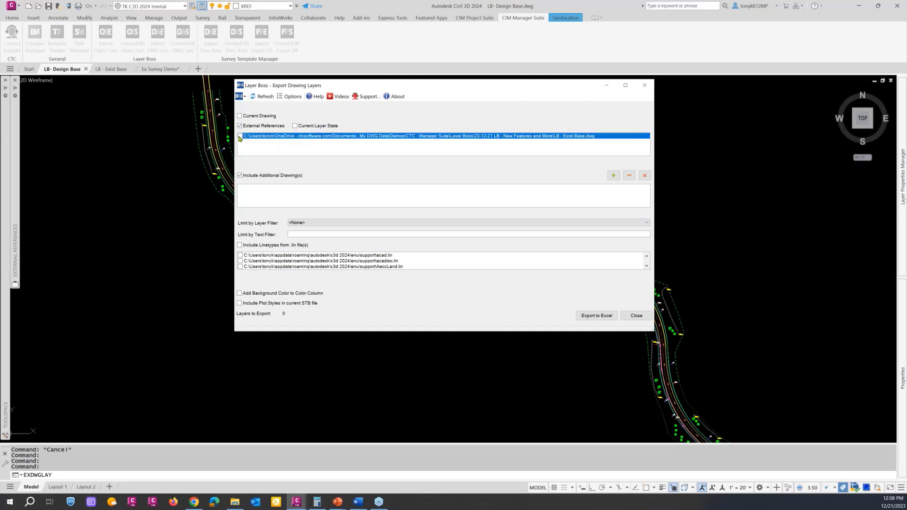
left_click(240, 136)
left_click(240, 116)
left_click(240, 136)
left_click(636, 315)
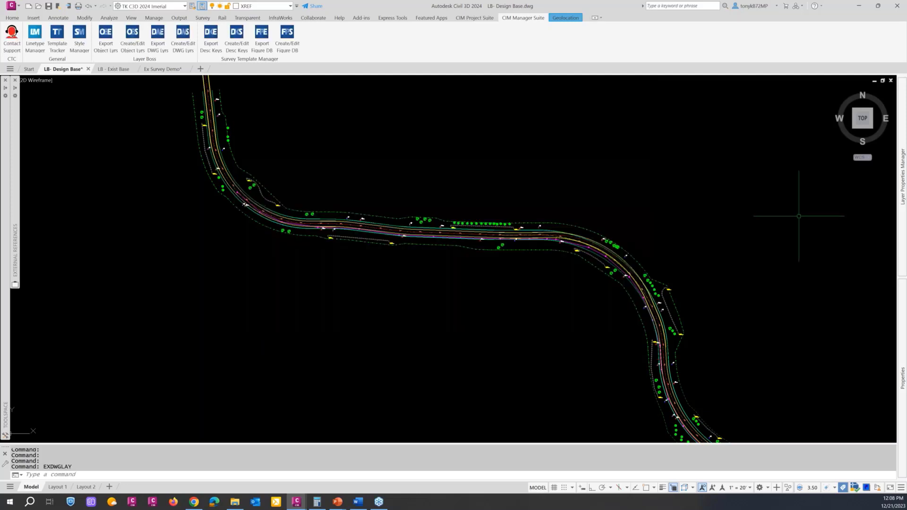
Examine the layer list filtered by all non-xref layers, by xref layers, and by the LB - Exist Base reference.
mouse_move(893, 191)
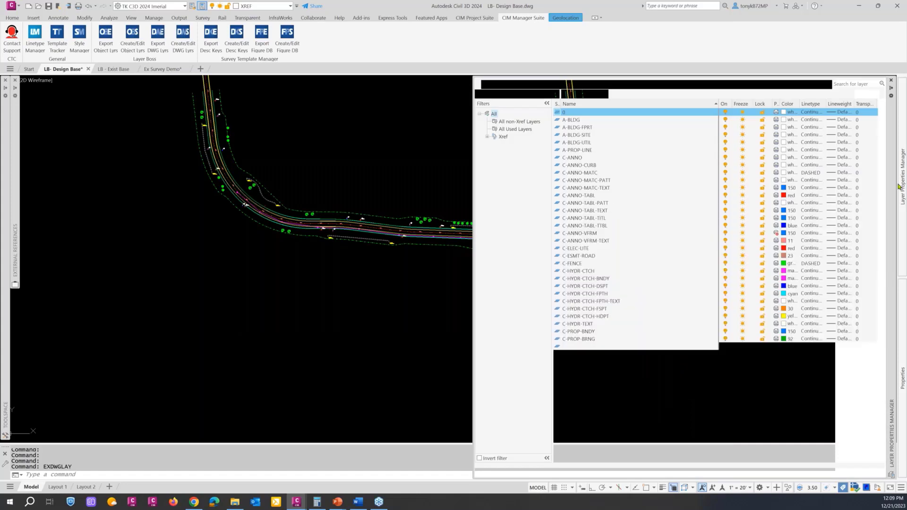
left_click(517, 124)
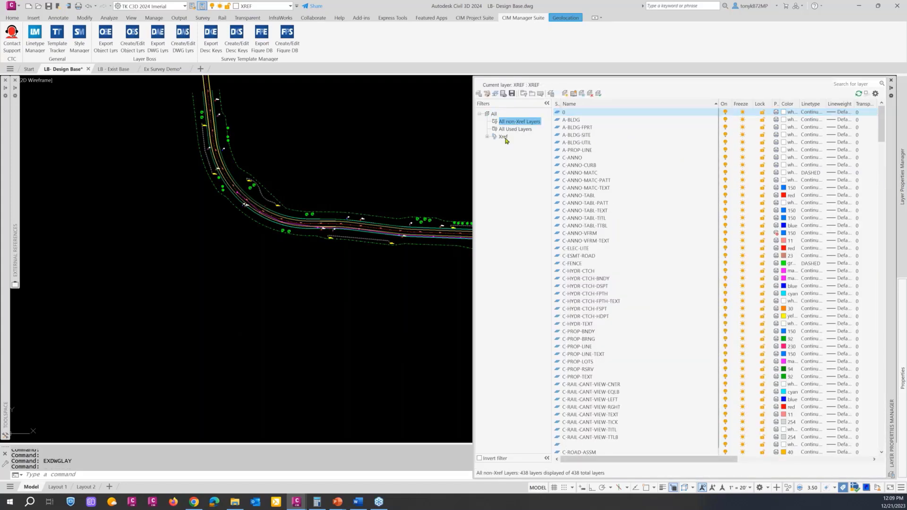
left_click(499, 137)
left_click(487, 137)
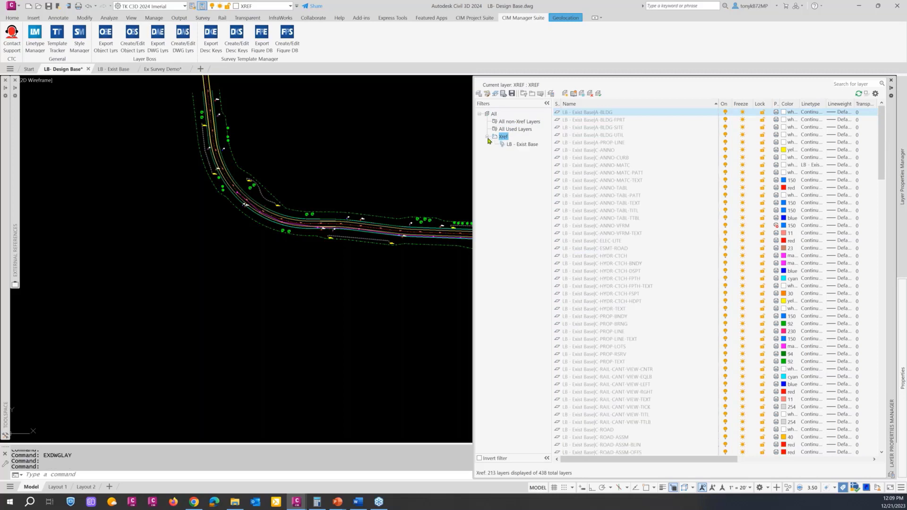
left_click(522, 145)
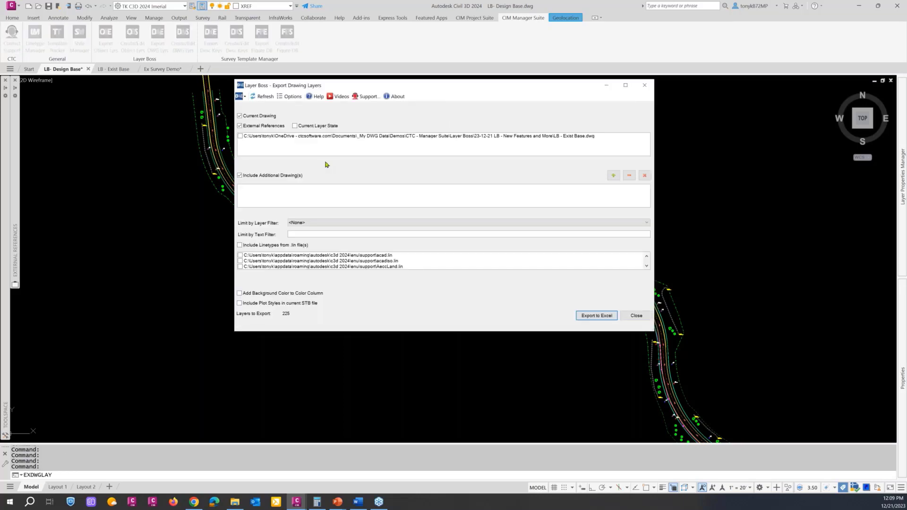
Close the layer export dialog, unload the LB - Exist Base external reference, and reopen the drawing layer export.
left_click_drag(423, 88, 433, 91)
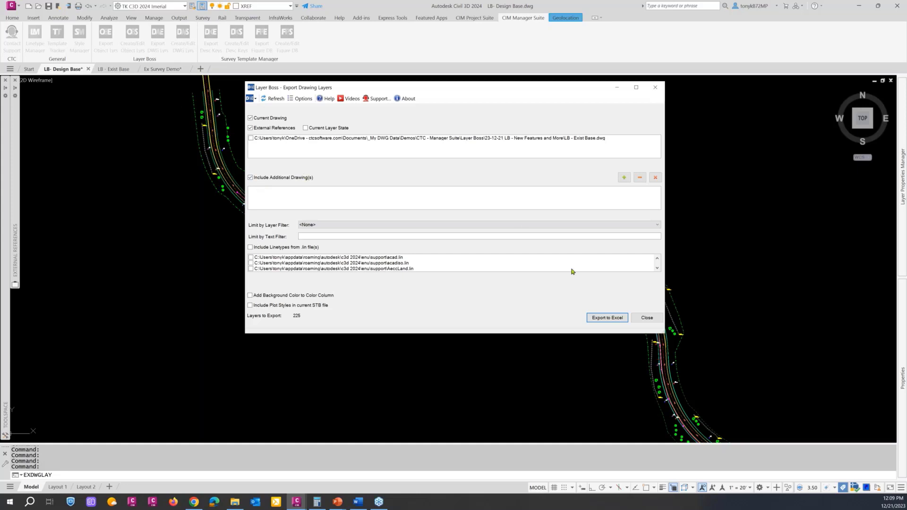
left_click(647, 319)
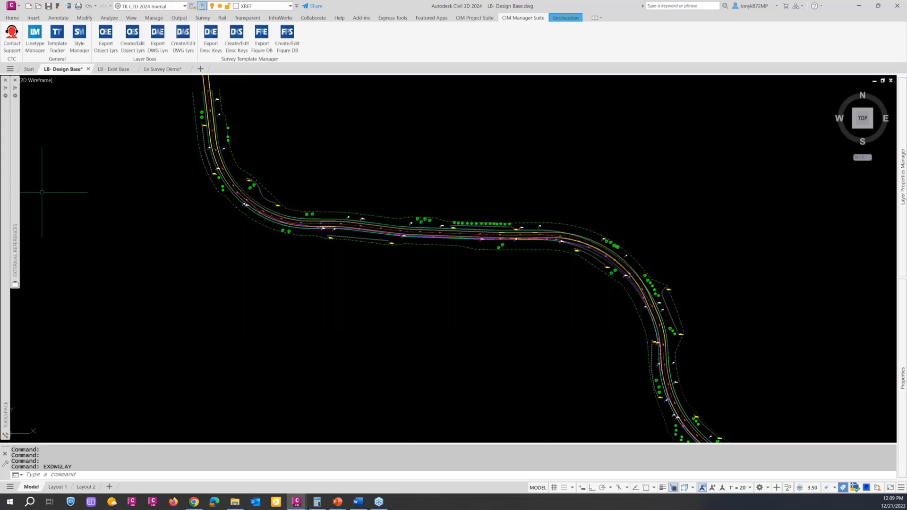
mouse_move(19, 182)
right_click(73, 131)
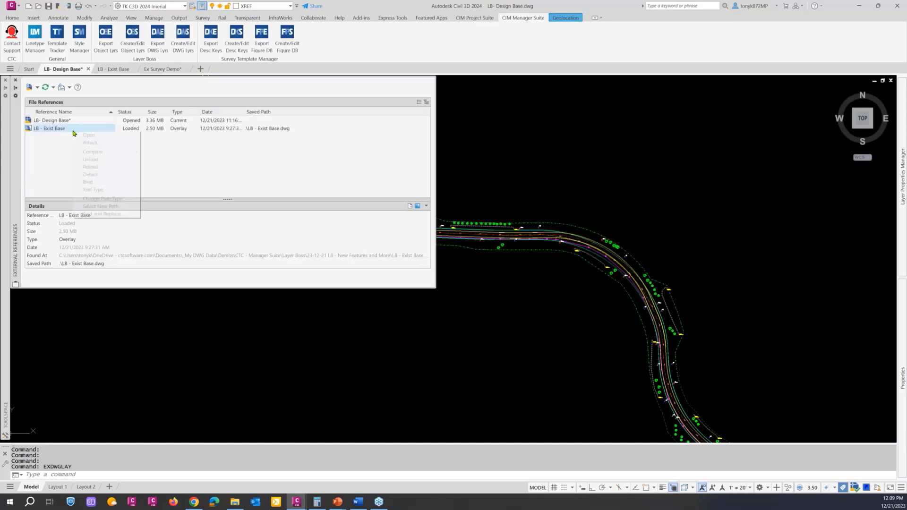
left_click(91, 159)
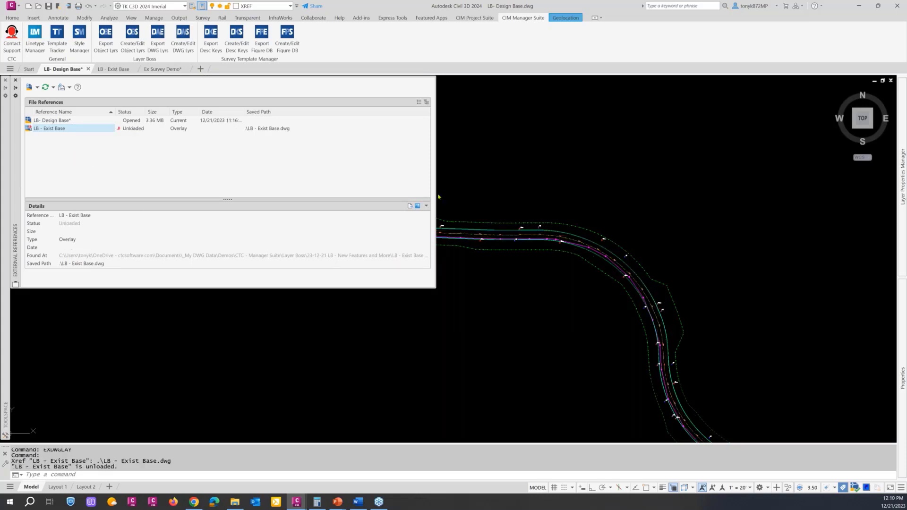
left_click(158, 41)
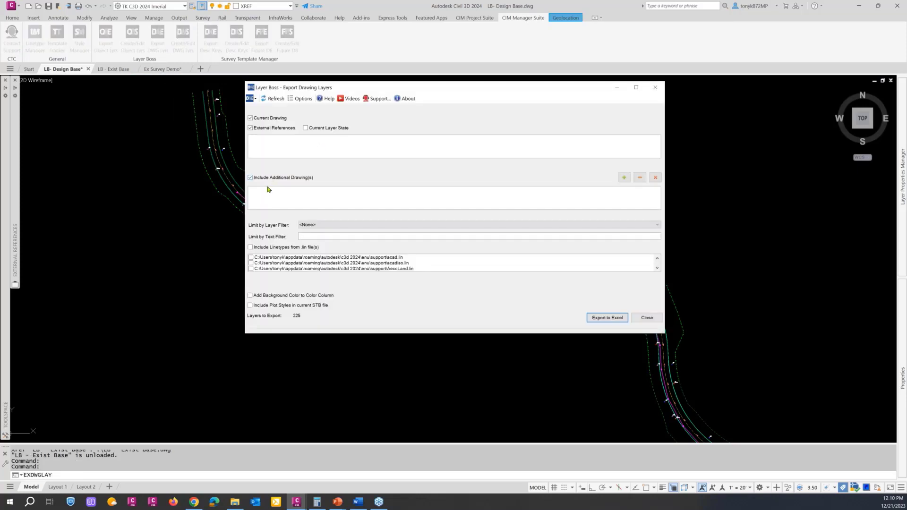
Browse the 23-05-04 Template Management folder for Ex Survey Demo.dwg as an additional export drawing, and cancel the selection.
left_click(624, 178)
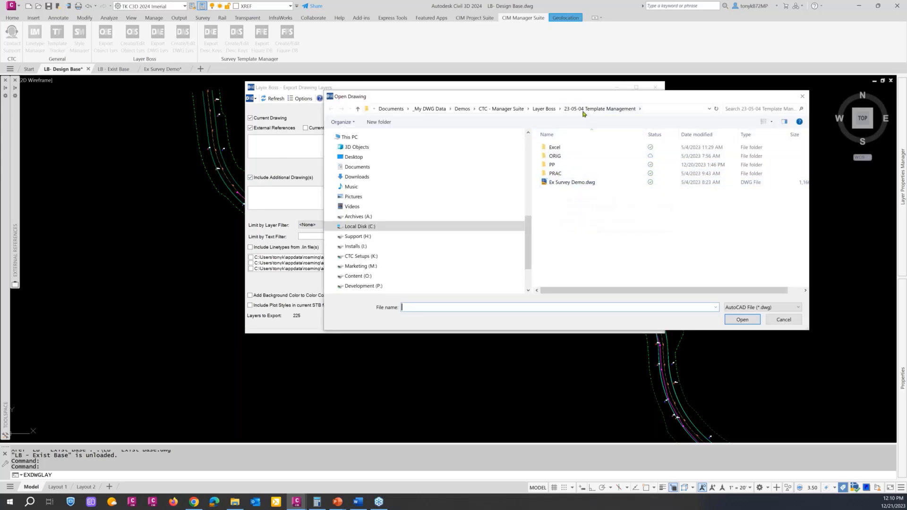
left_click(544, 110)
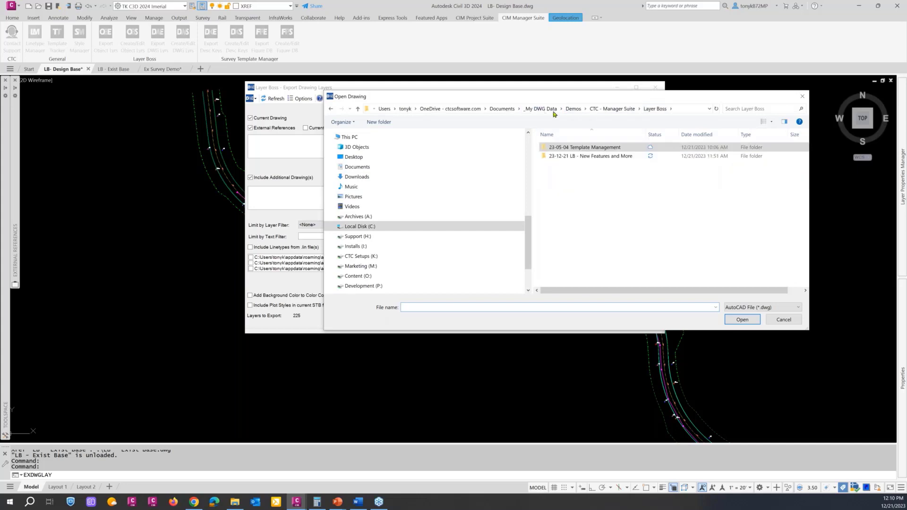
double_click(565, 148)
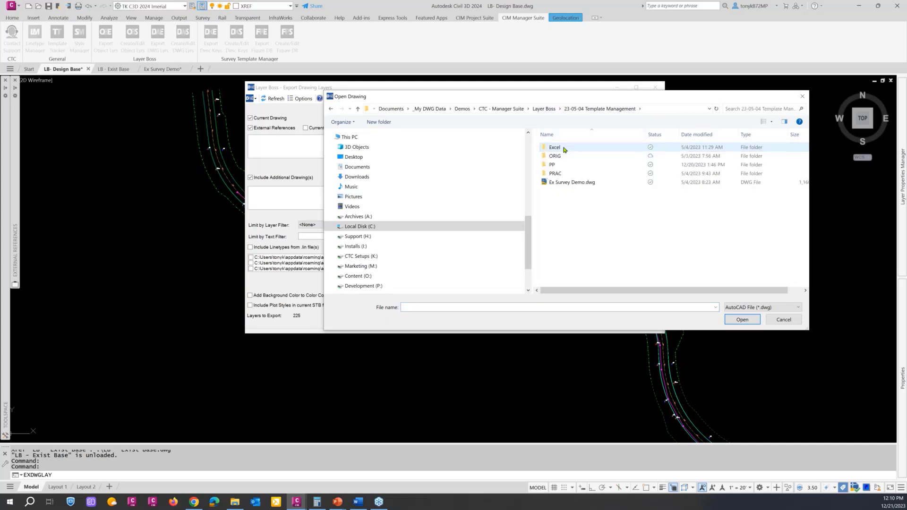
left_click(562, 183)
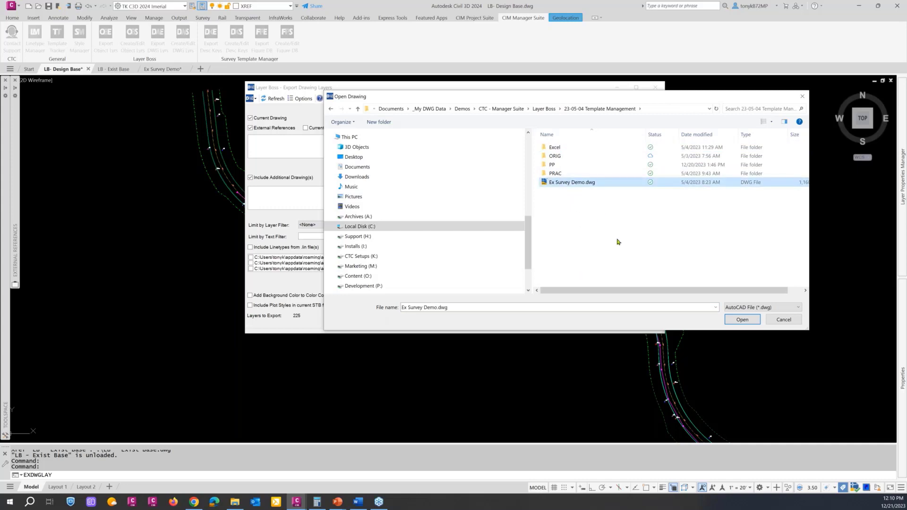
left_click(785, 321)
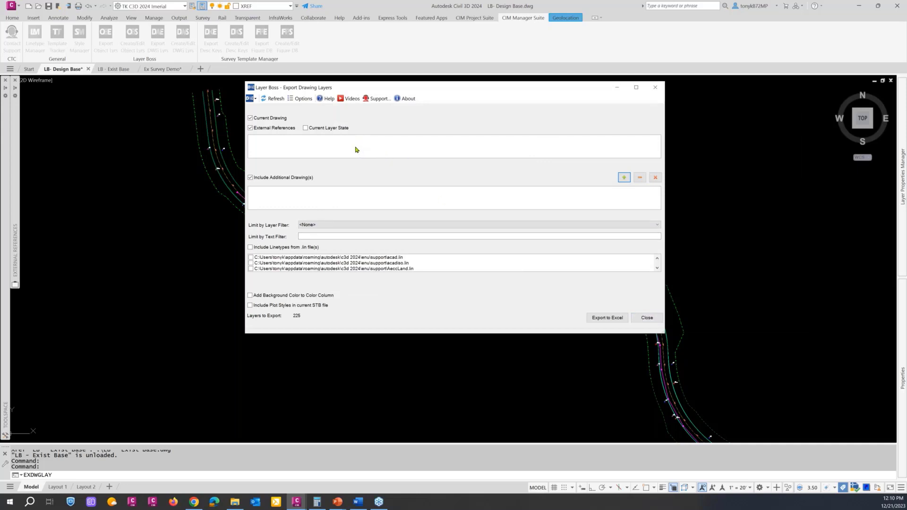
Exclude additional drawings and export the current drawing's layers to an Excel file named D-Base 1 in the 23-12-21 LB - New Features and More folder.
left_click(250, 177)
left_click(607, 318)
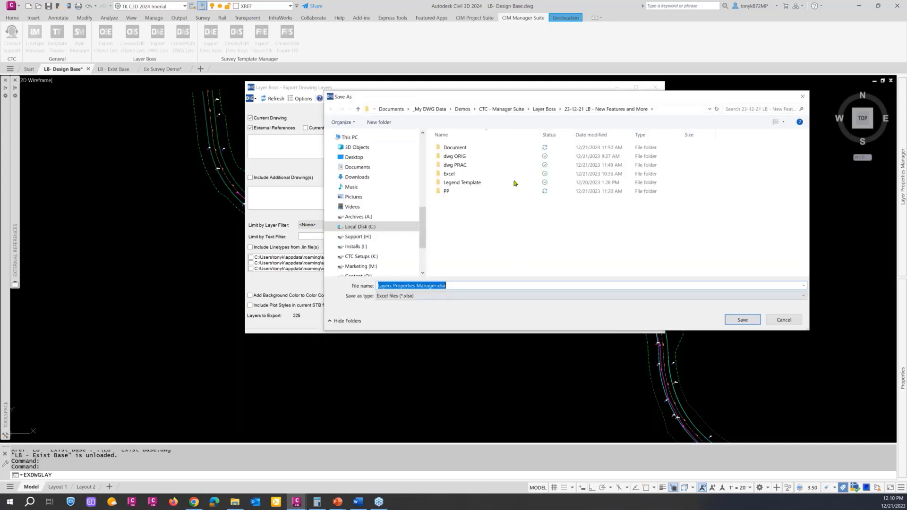
left_click_drag(521, 100, 366, 121)
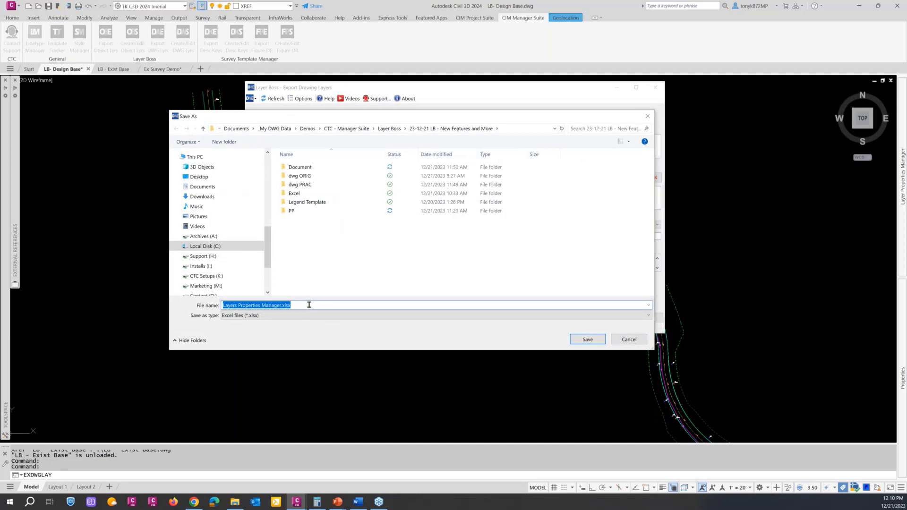
left_click_drag(392, 118, 384, 174)
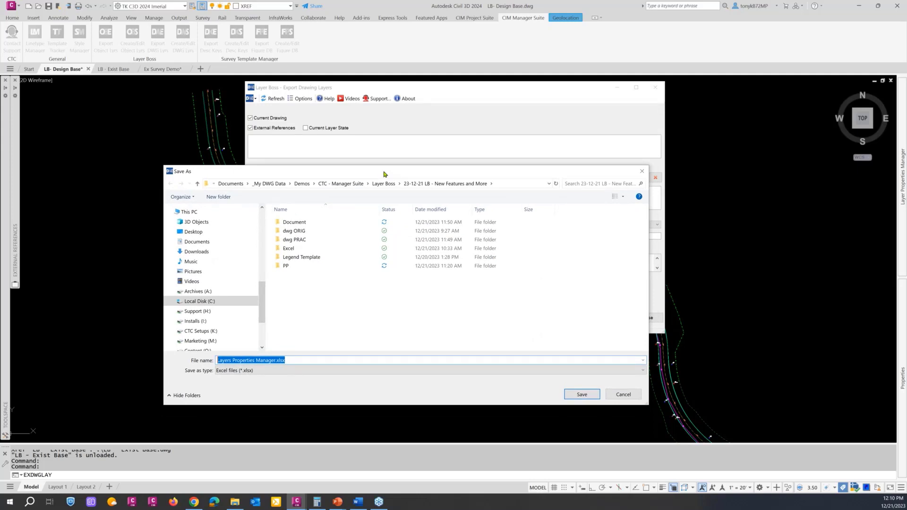
type("D")
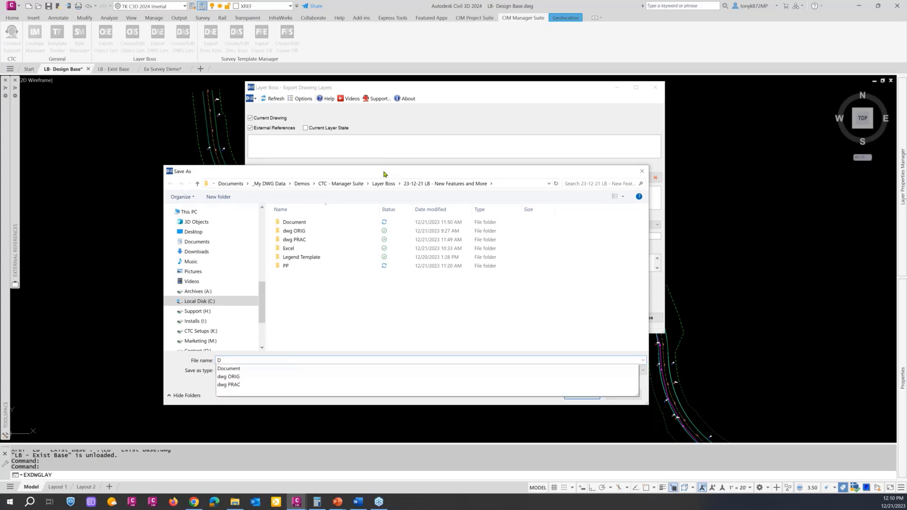
type("-Base 1")
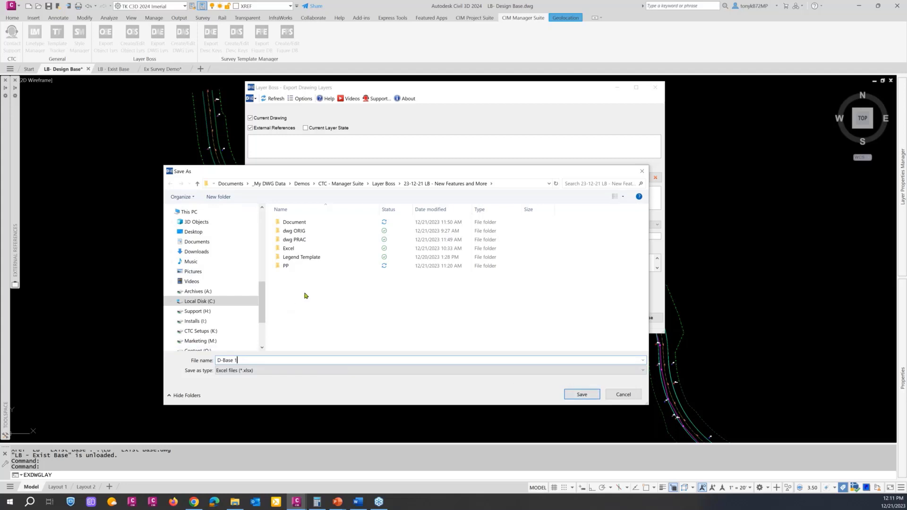
left_click(577, 398)
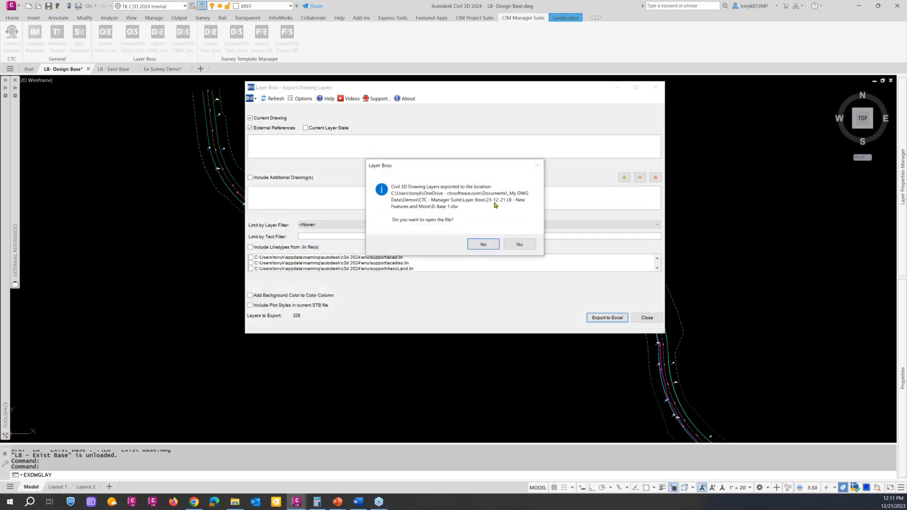
Open the exported D-Base 1 workbook in Excel and examine the layer names, properties and descriptions down the list.
left_click(481, 246)
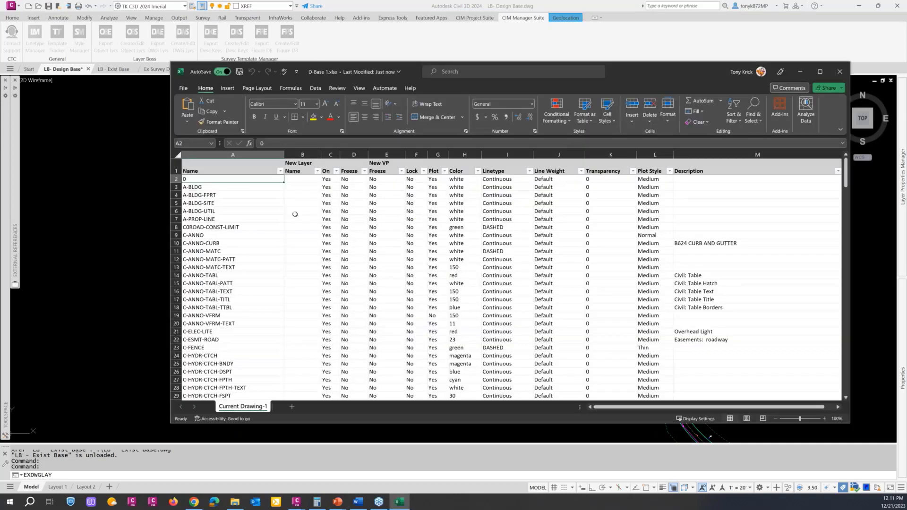
scroll(284, 225, "down", 18)
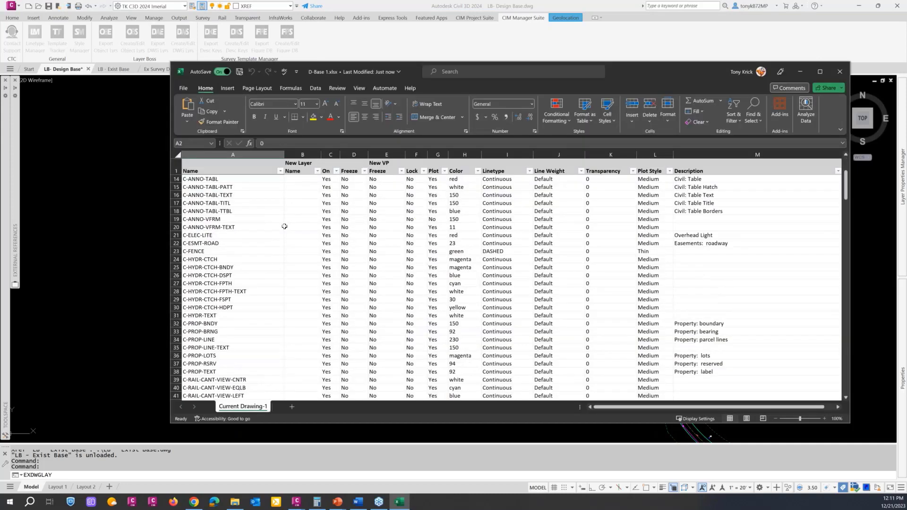
scroll(284, 232, "down", 20)
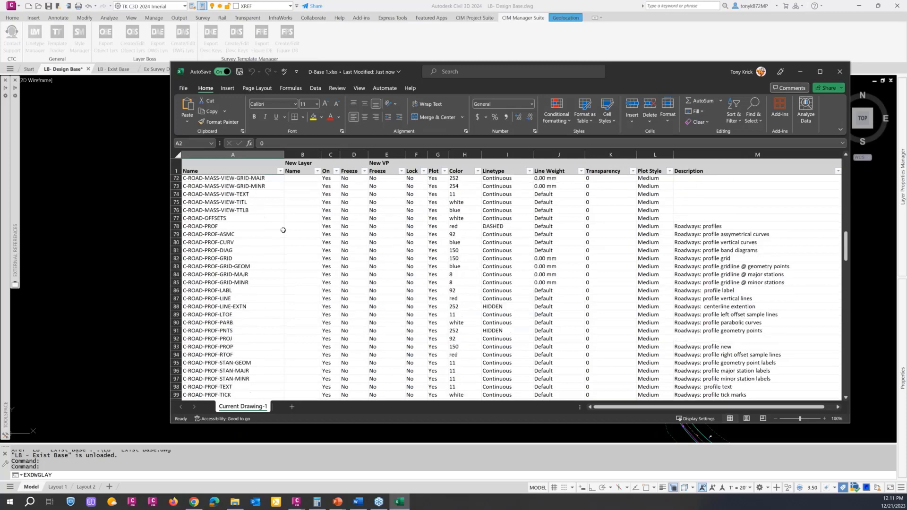
scroll(283, 234, "down", 20)
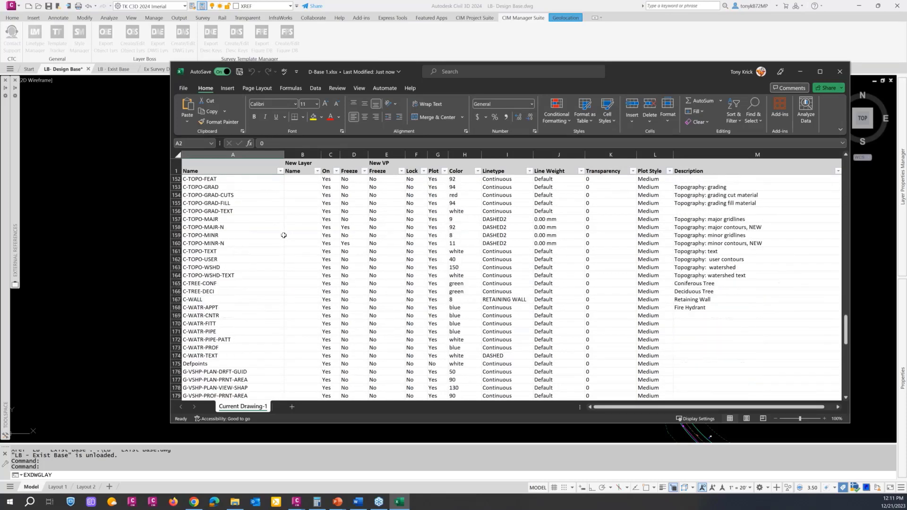
Review the remaining layer rows in the D-Base 1 workbook through to the end of the list, and close the workbook.
scroll(283, 235, "down", 10)
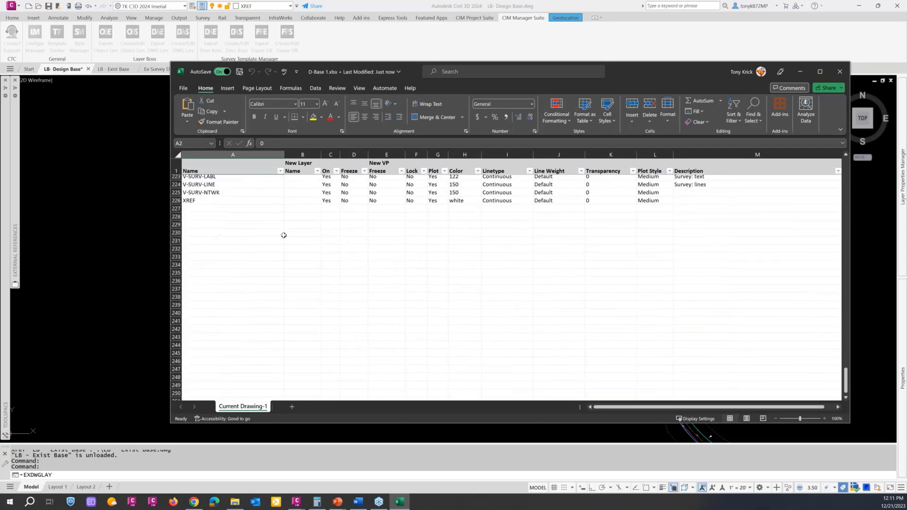
scroll(282, 237, "up", 13)
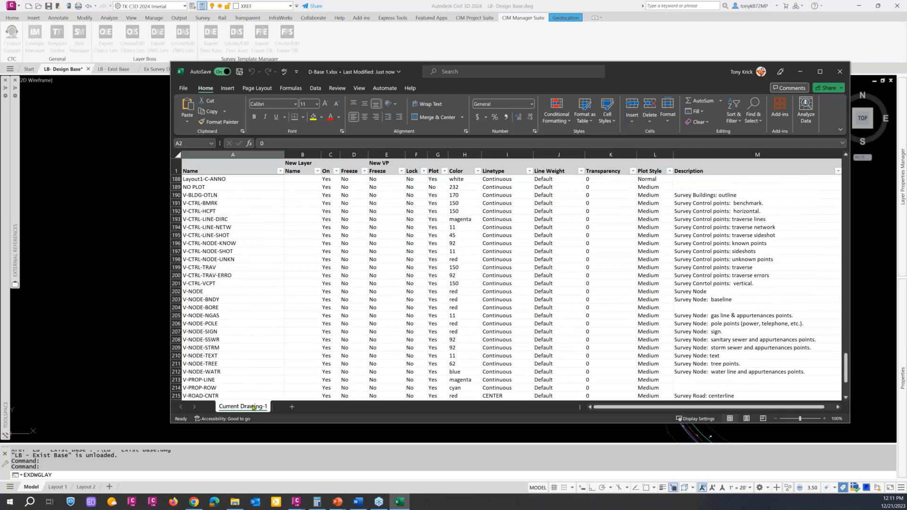
scroll(249, 388, "up", 20)
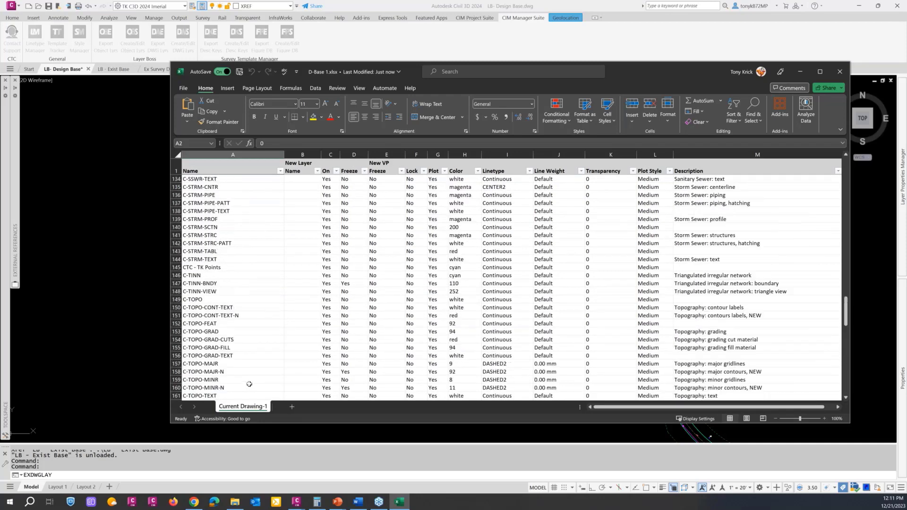
scroll(233, 380, "up", 18)
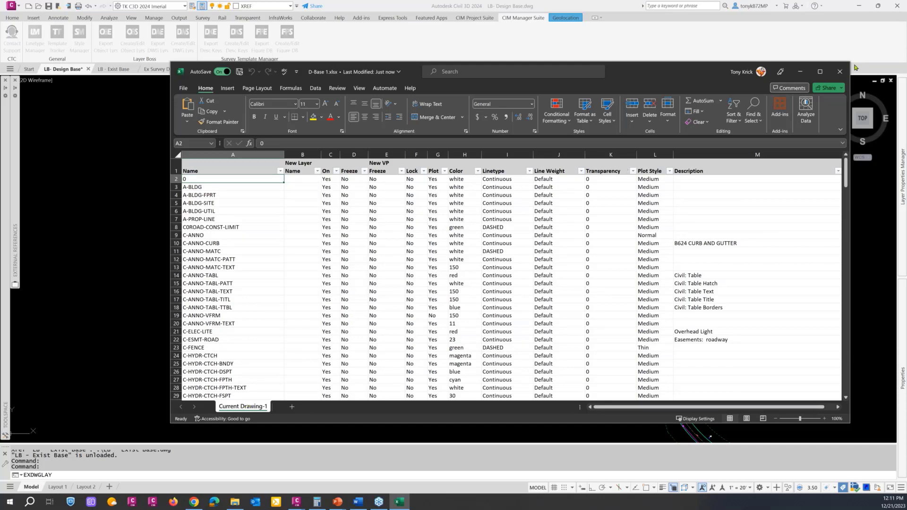
left_click(841, 71)
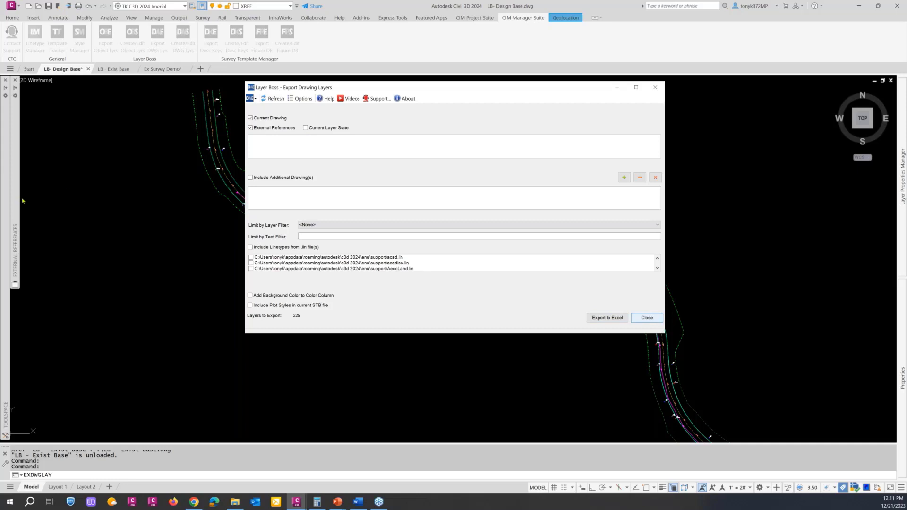
Close the layer export dialog and reload the LB - Exist Base external reference.
mouse_move(23, 200)
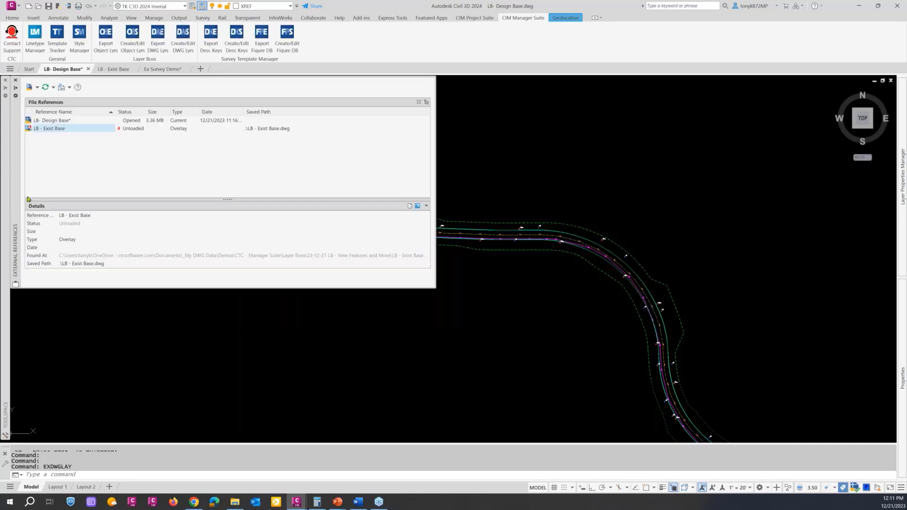
left_click(64, 131)
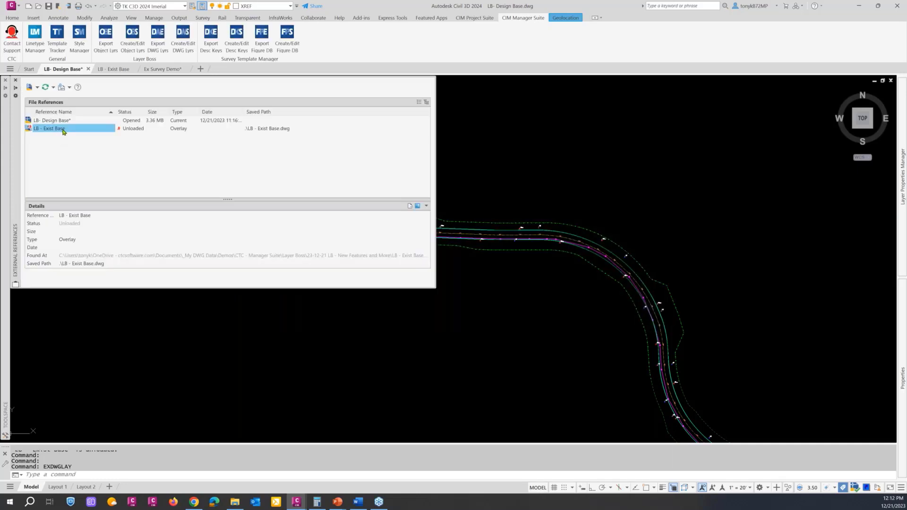
right_click(64, 131)
left_click(80, 166)
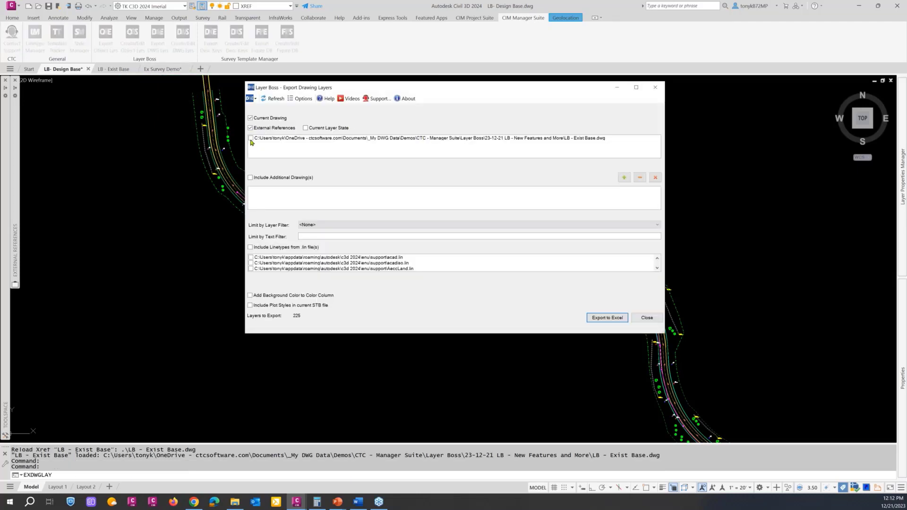
Include LB - Exist Base.dwg in a new drawing layer export and save it to an Excel file named D-Base 2.
left_click(251, 140)
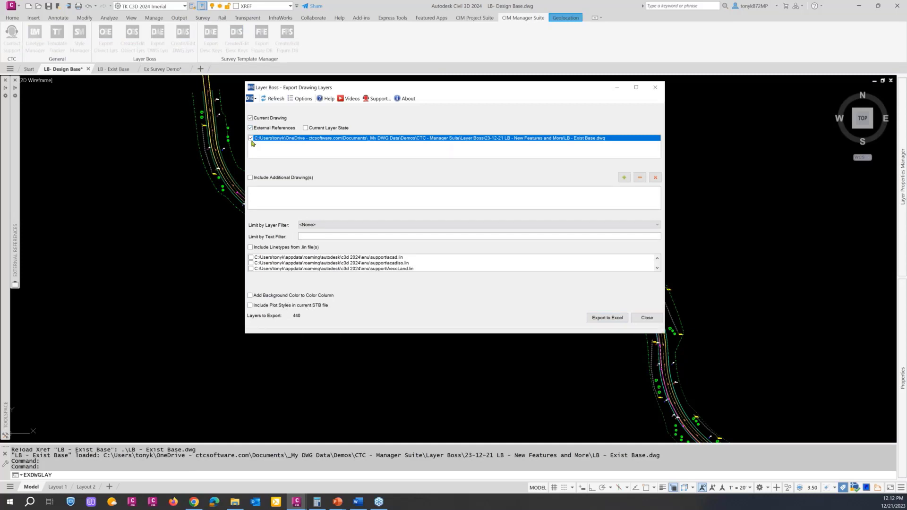
left_click(606, 318)
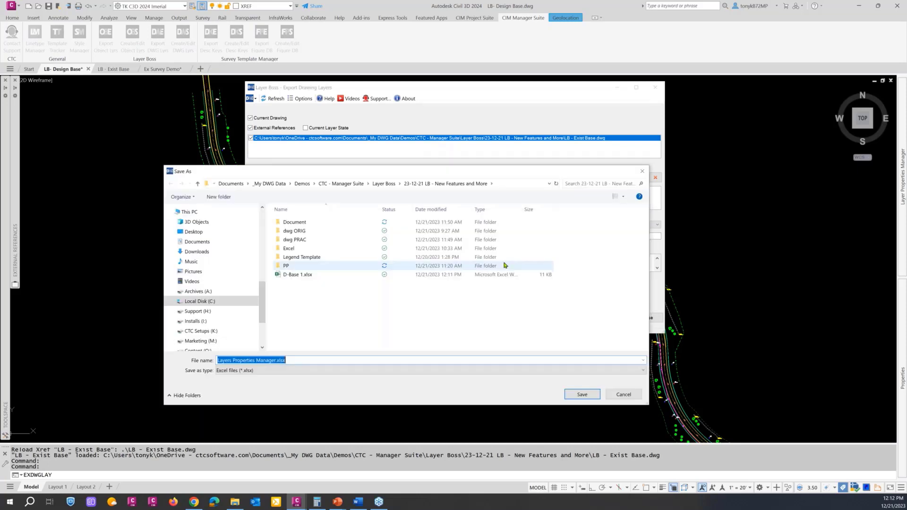
left_click(294, 278)
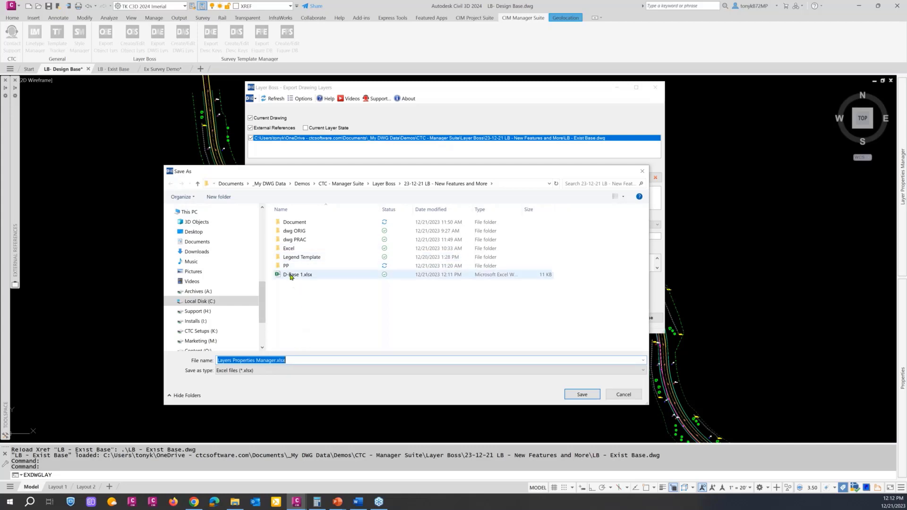
left_click(260, 360)
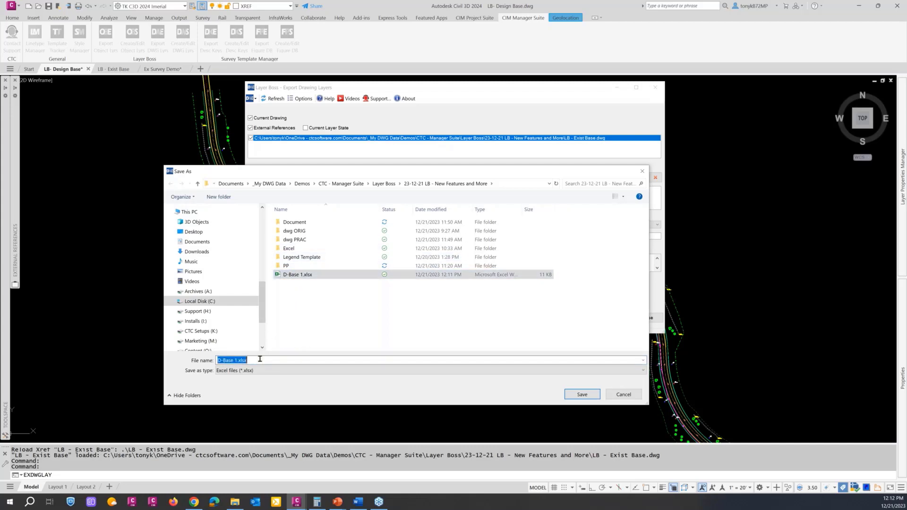
left_click(260, 360)
key("BackSpace")
key("BackSpace")
key("BackSpace")
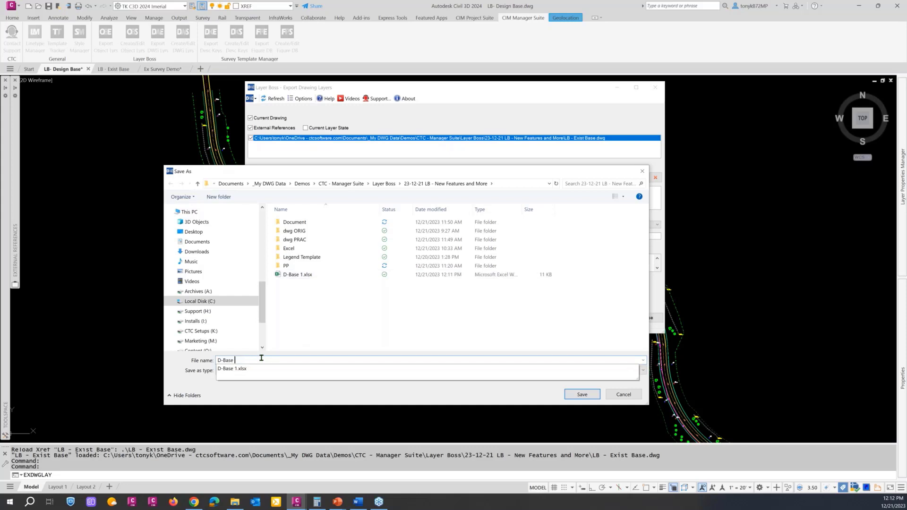
type("2")
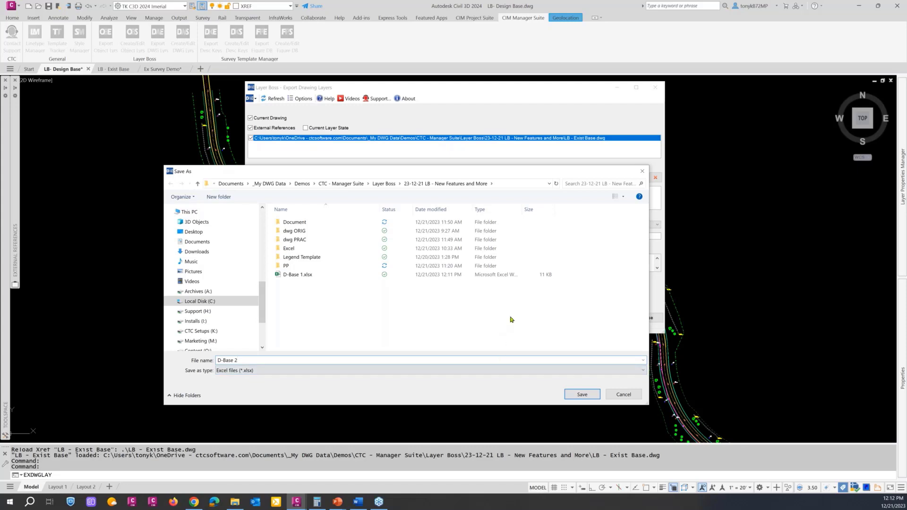
left_click(582, 394)
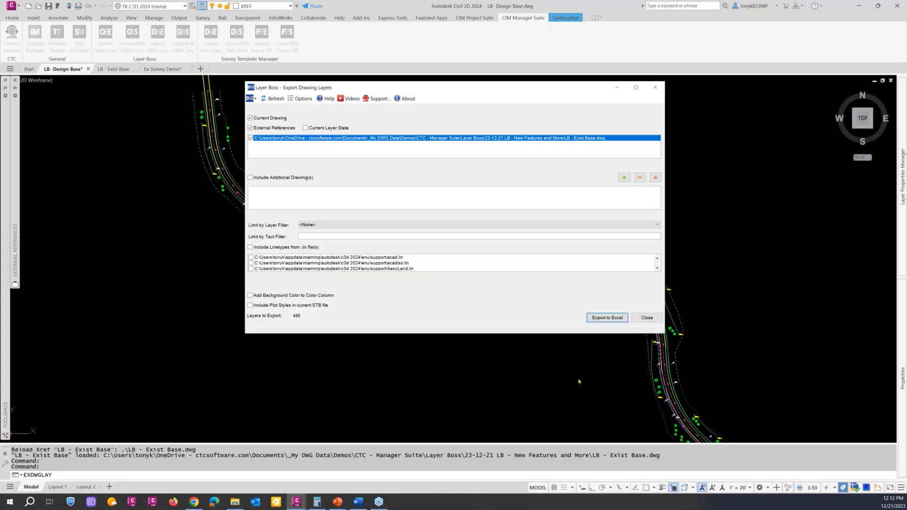
Open the exported D-Base 2 workbook, compare the layer lists on the LB - Exist Base-2 and Current Drawing-1 sheets, and close it.
left_click(485, 246)
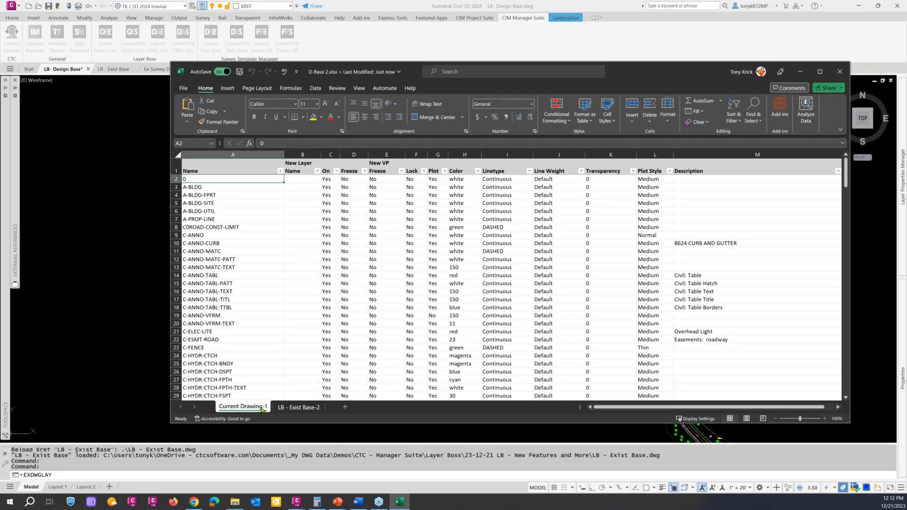
left_click(298, 407)
scroll(222, 241, "down", 18)
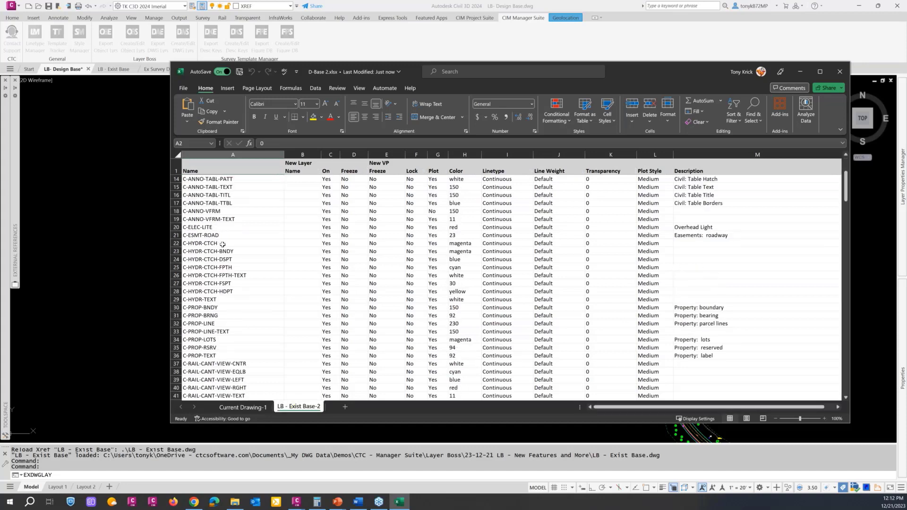
scroll(225, 252, "down", 20)
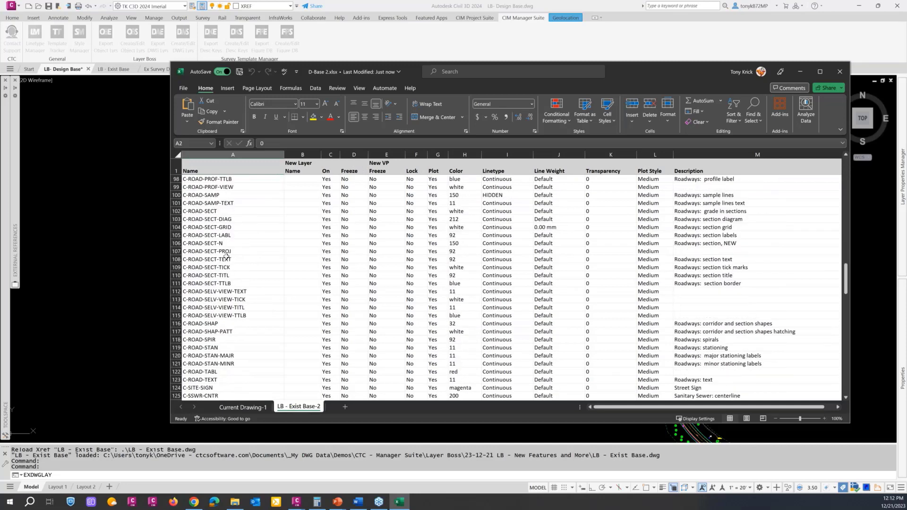
scroll(222, 260, "up", 20)
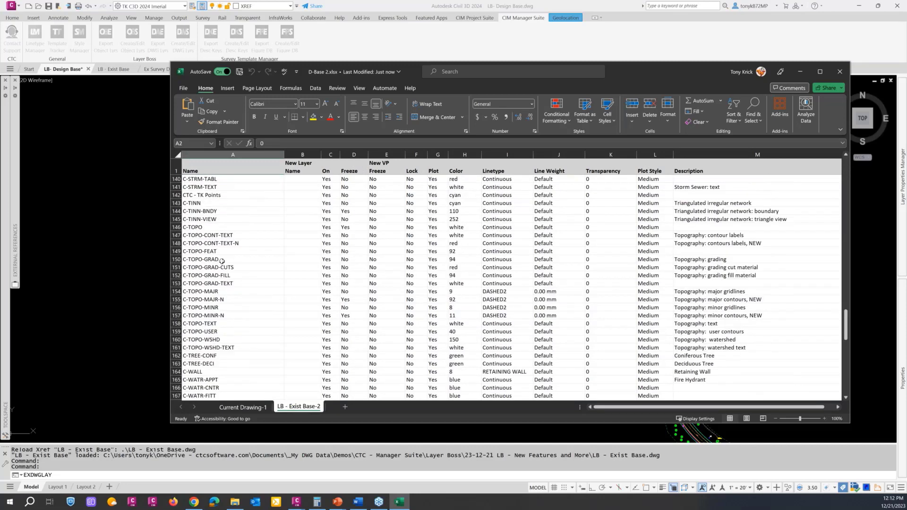
scroll(219, 259, "up", 20)
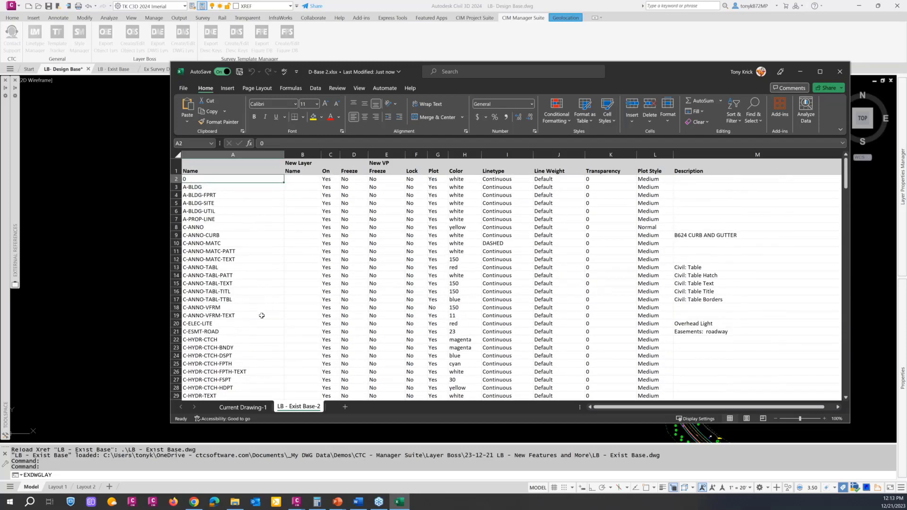
left_click(242, 408)
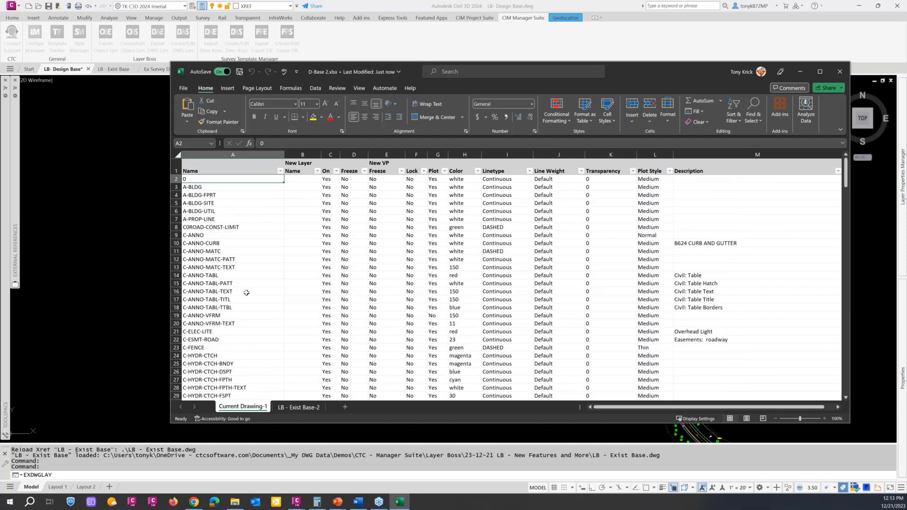
scroll(246, 293, "down", 10)
left_click(302, 387)
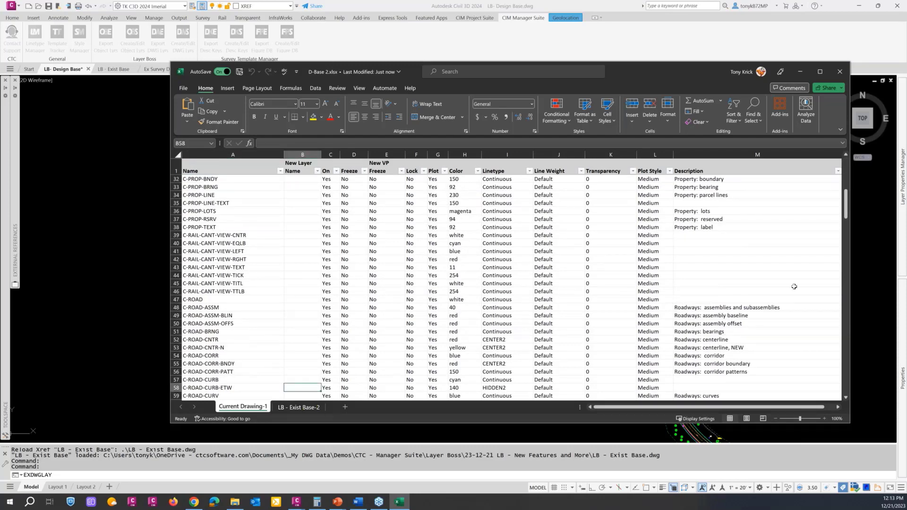
left_click(840, 72)
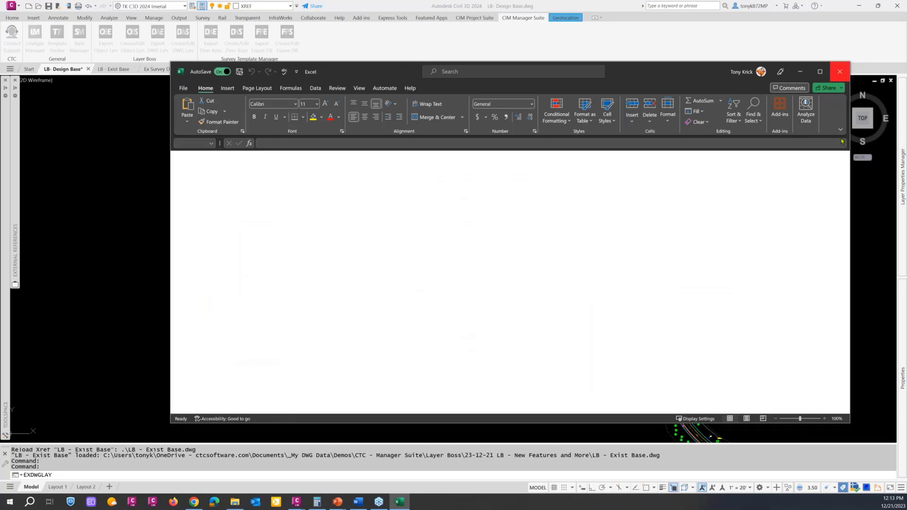
Close the layer export dialog and examine the LB - Exist Base reference layers in the layer properties manager.
left_click(645, 320)
mouse_move(899, 190)
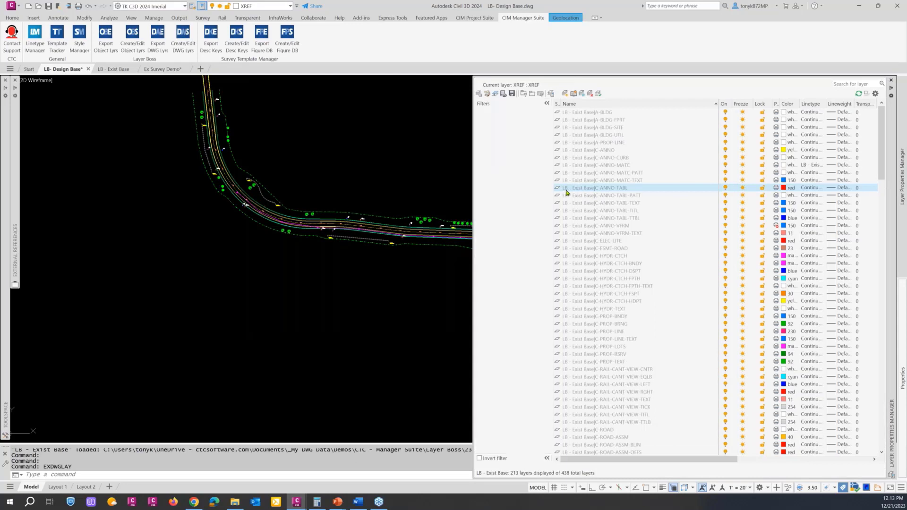
left_click(577, 189)
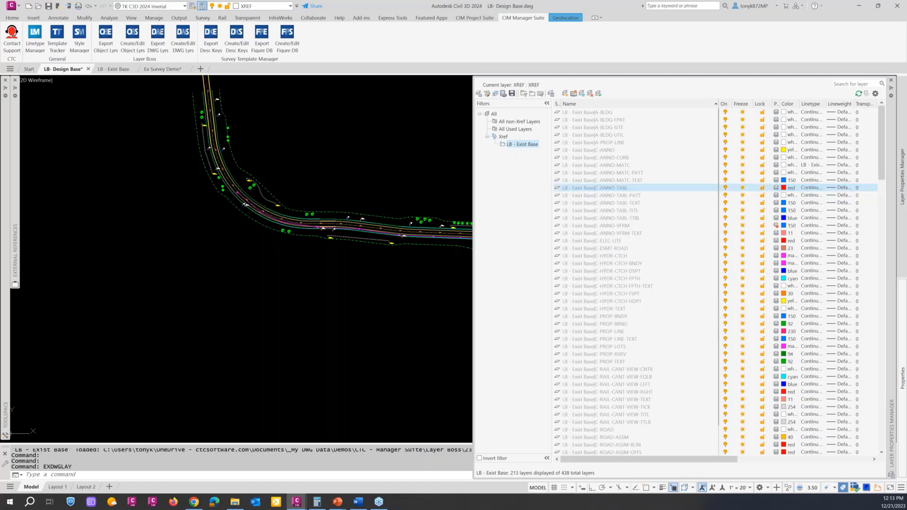
key("Escape")
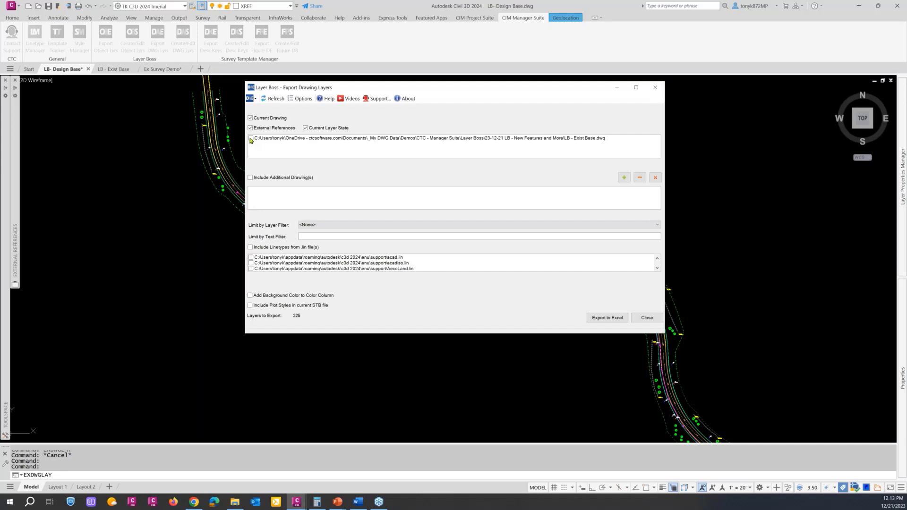
Export the current drawing and LB - Exist Base.dwg layers, with Current Layer State enabled, to an Excel file named D-Base w-xref.
left_click(251, 139)
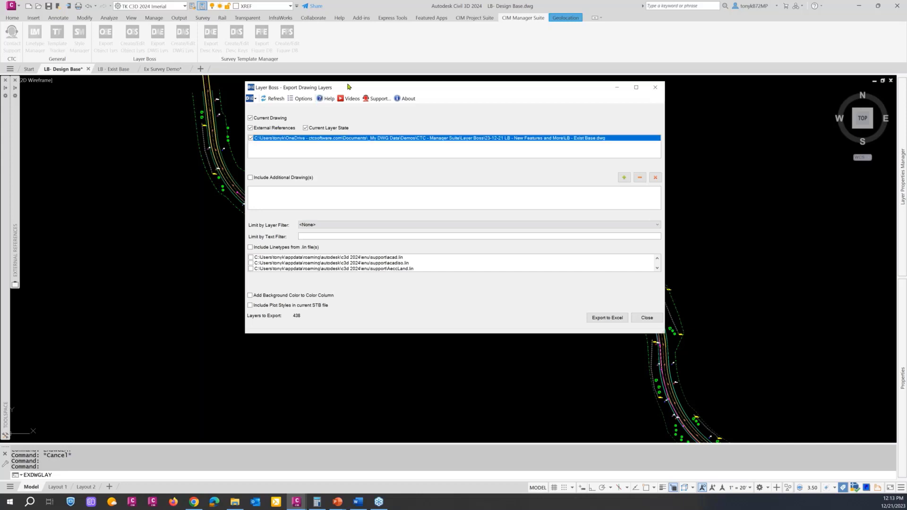
left_click_drag(347, 87, 345, 81)
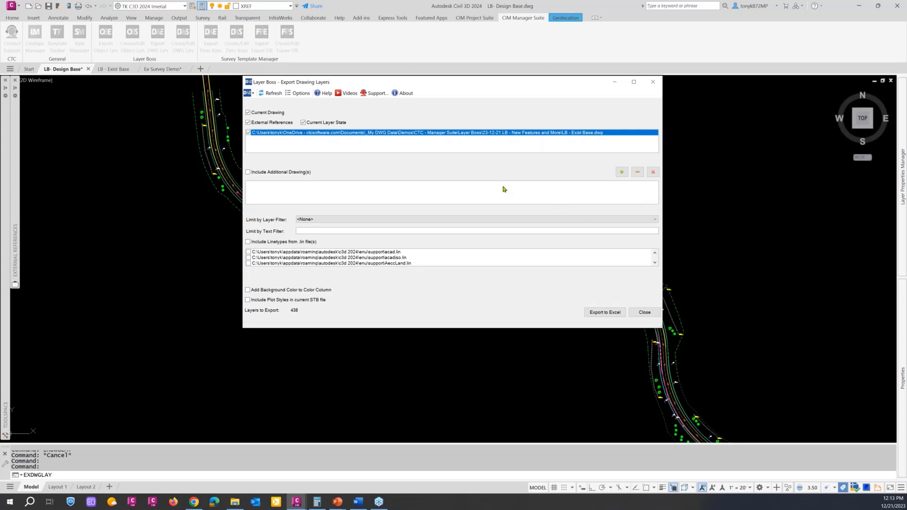
left_click(599, 313)
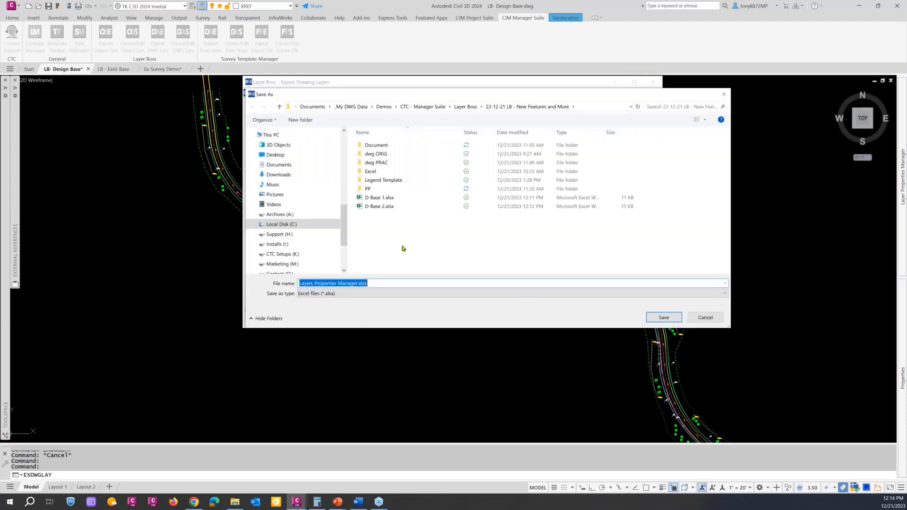
left_click(379, 206)
left_click(355, 282)
key("BackSpace")
key("BackSpace")
key("BackSpace")
key("BackSpace")
key("BackSpace")
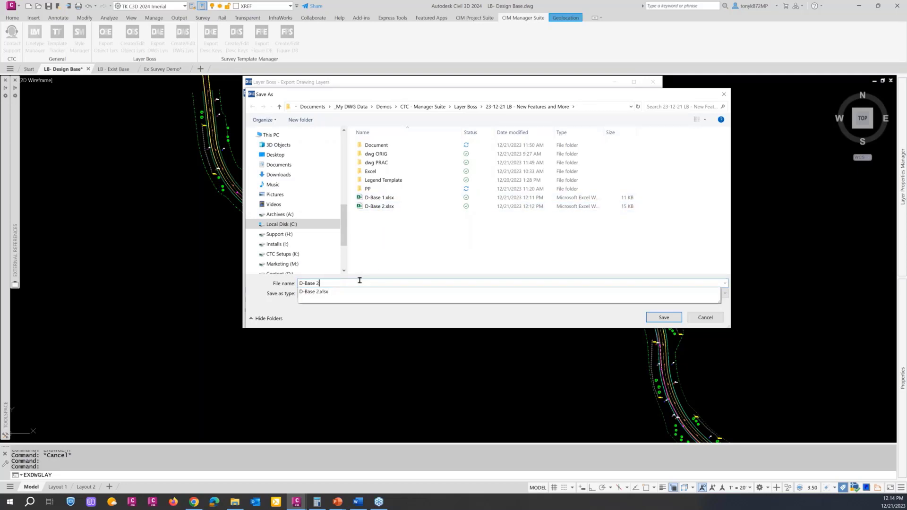
key("BackSpace")
type("w")
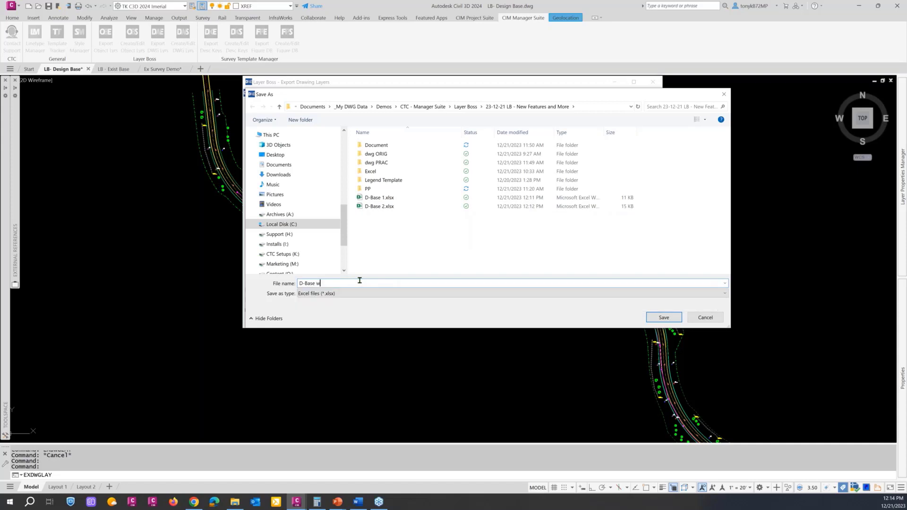
type("-xref")
left_click(663, 317)
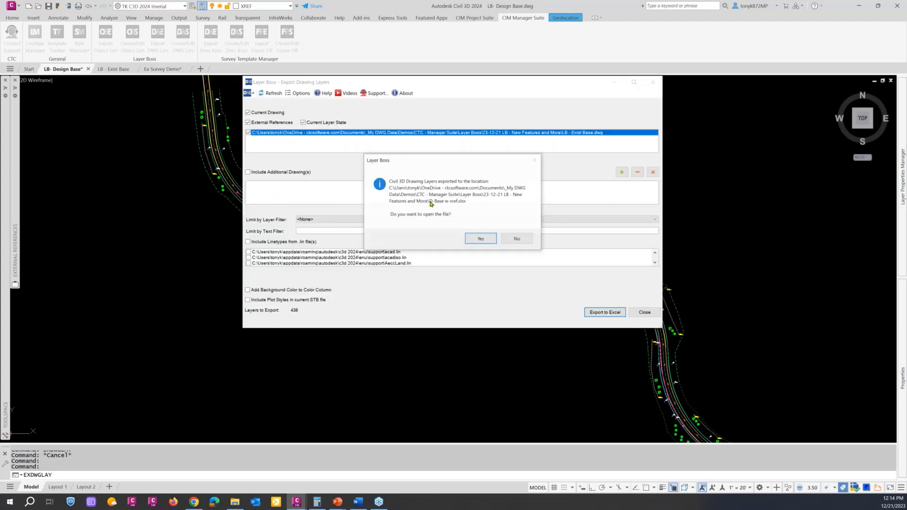
Open the exported D-Base w-xref workbook and examine the layer names and properties on the LB - Exist Base-2 sheet.
left_click(480, 239)
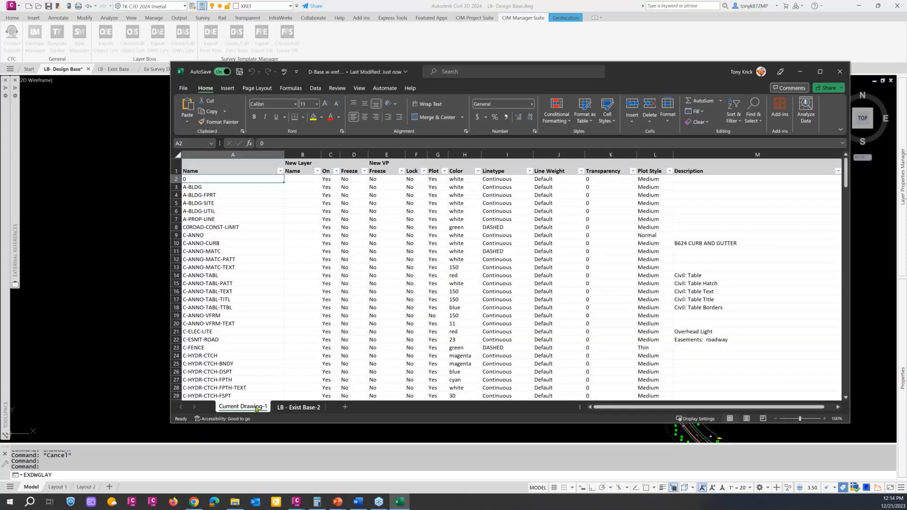
left_click(291, 408)
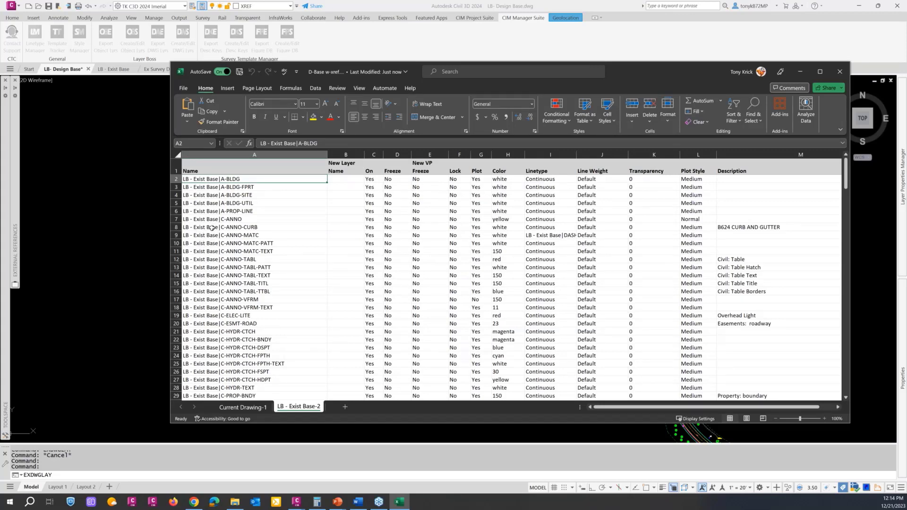
scroll(212, 228, "down", 8)
scroll(212, 229, "down", 14)
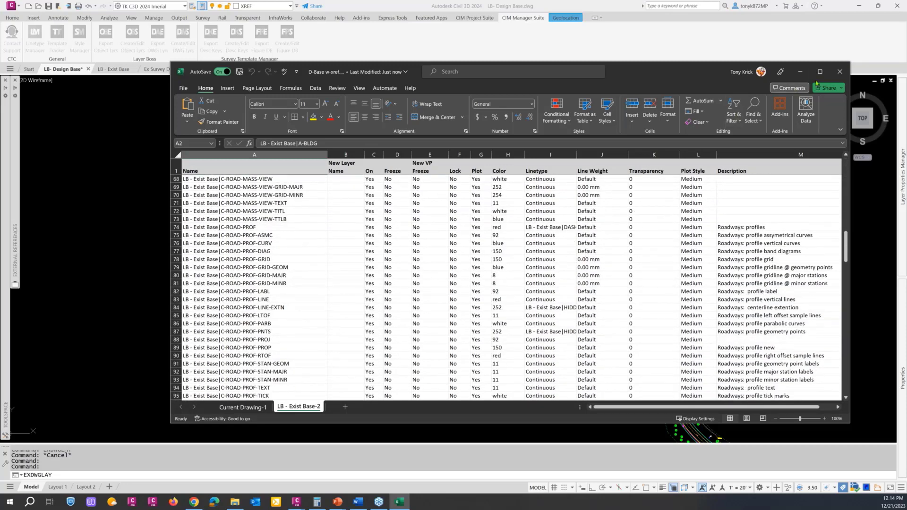
Close the D-Base w-xref workbook and open the D-Base 2.xlsx workbook from the demo folder.
left_click(839, 72)
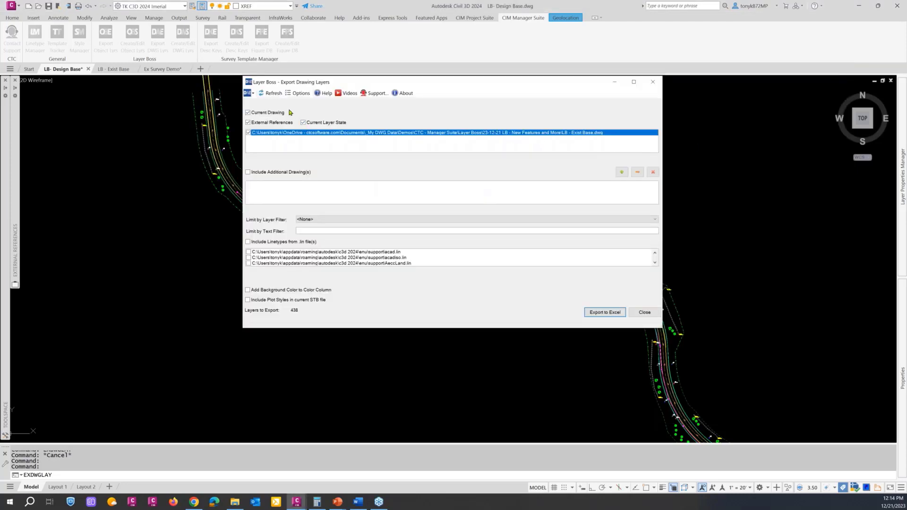
left_click(235, 502)
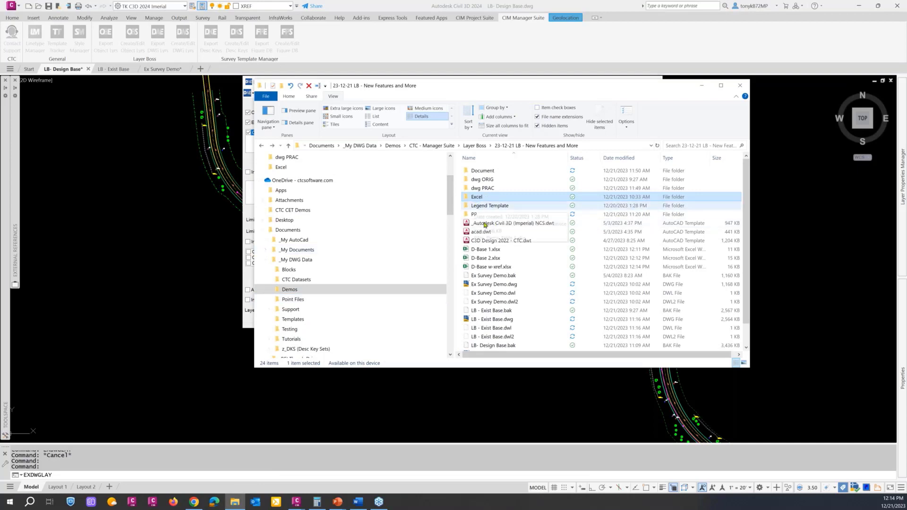
left_click(484, 260)
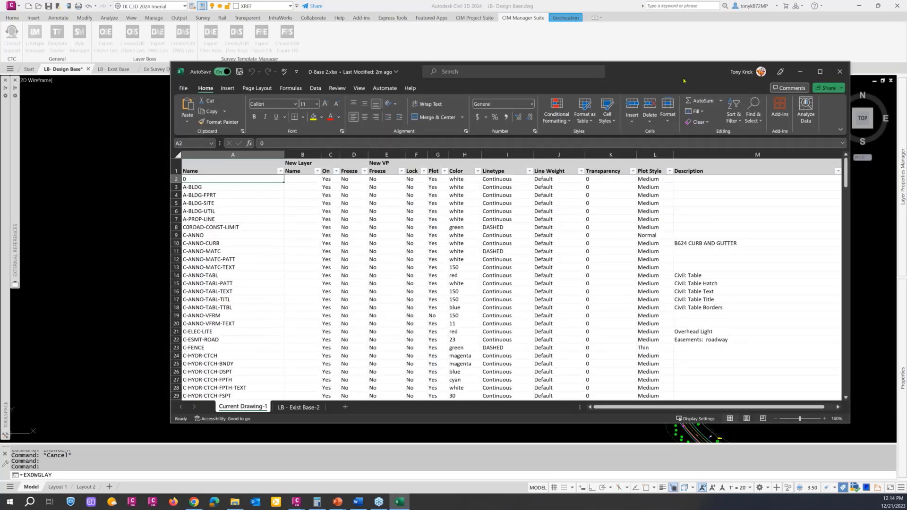
Find the C-WALL layer on the LB - Exist Base-2 sheet and set its color to blue.
left_click(301, 409)
scroll(254, 311, "down", 6)
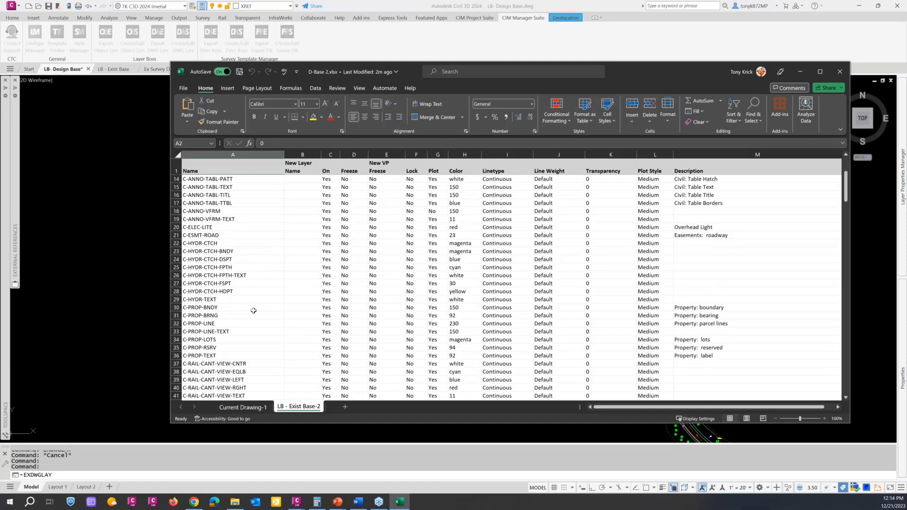
scroll(254, 310, "down", 4)
scroll(253, 311, "down", 4)
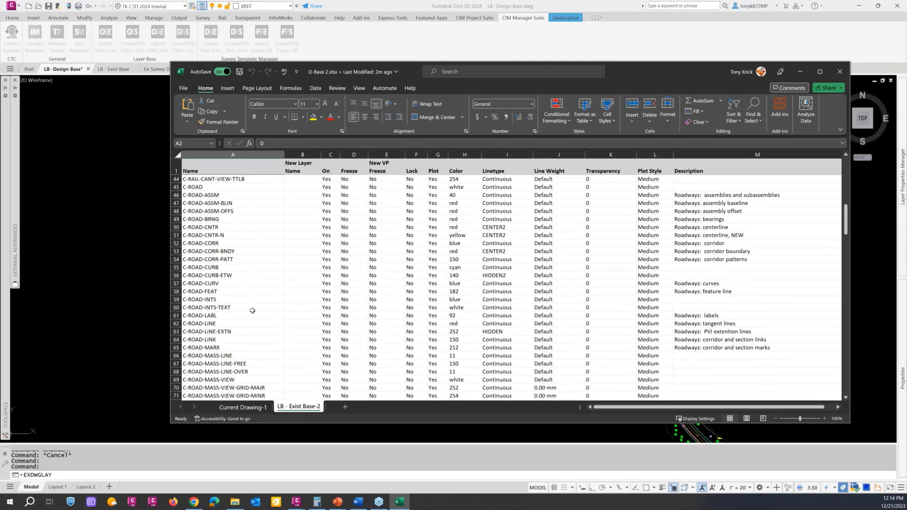
scroll(252, 311, "down", 12)
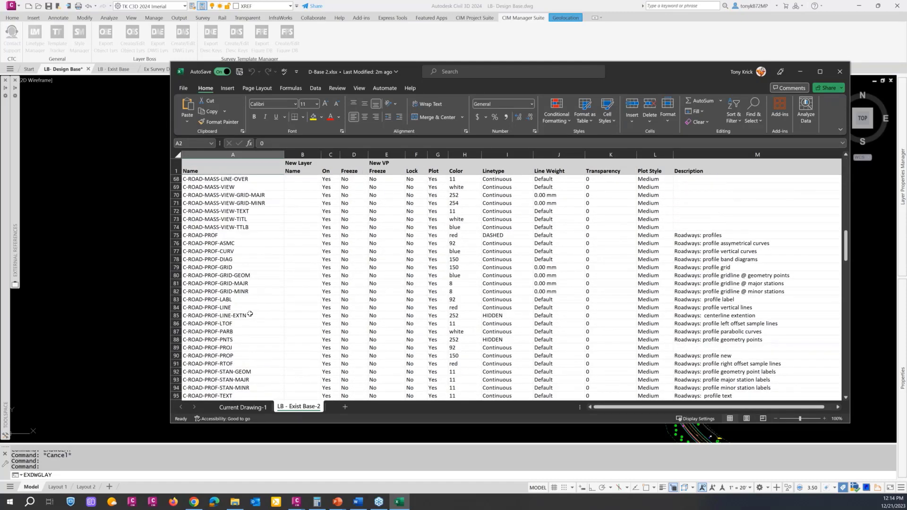
scroll(250, 314, "down", 12)
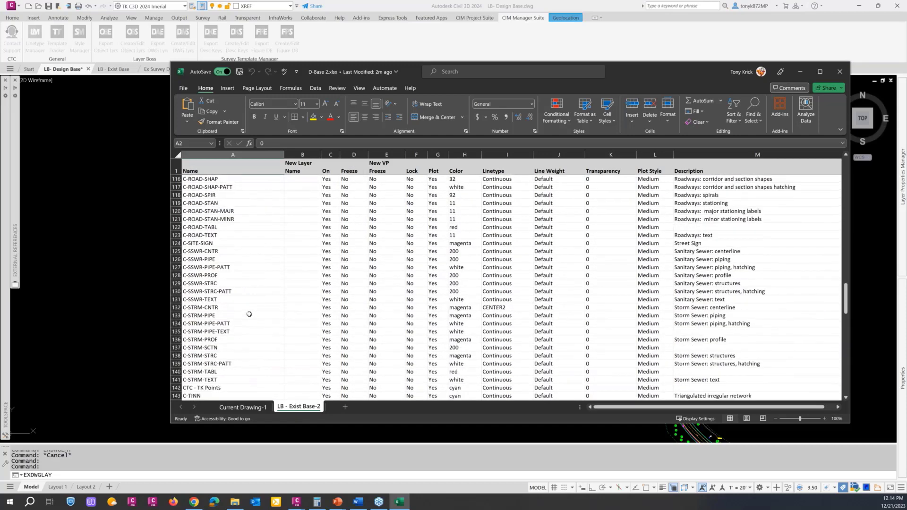
scroll(249, 314, "down", 3)
scroll(365, 199, "down", 3)
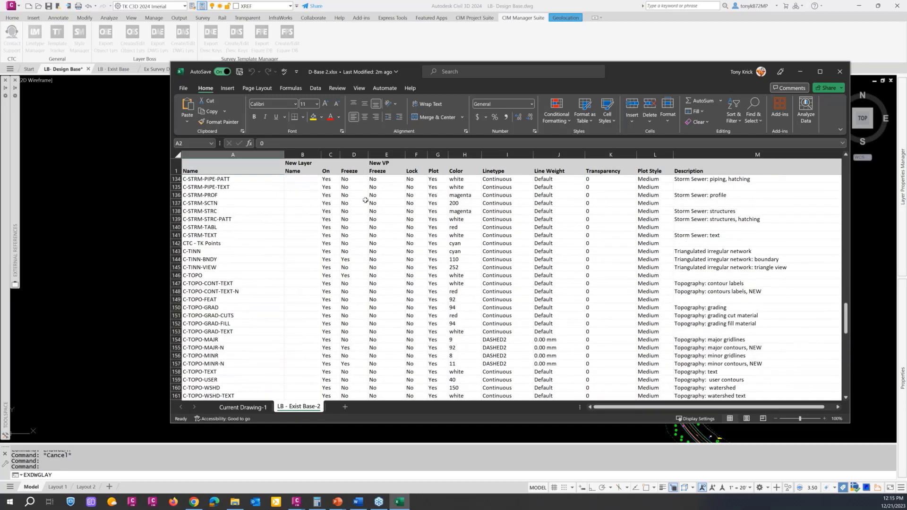
left_click_drag(613, 71, 537, 130)
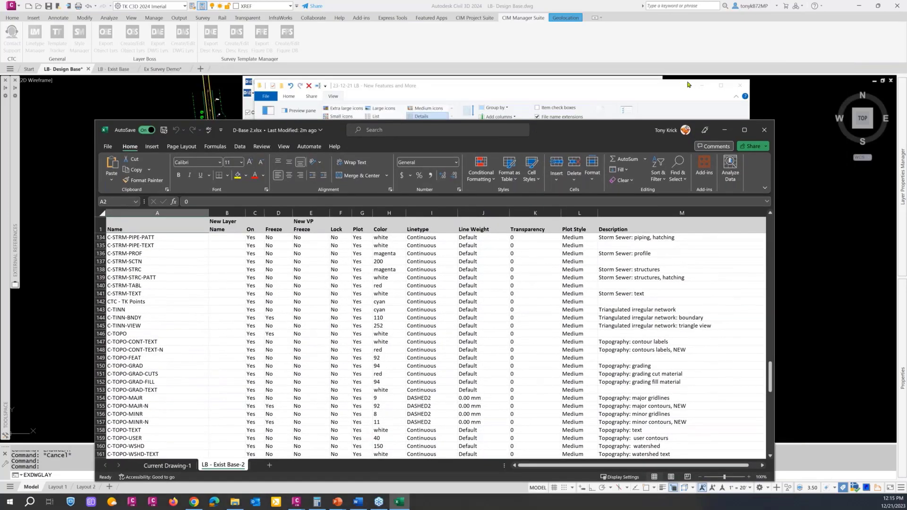
left_click(703, 88)
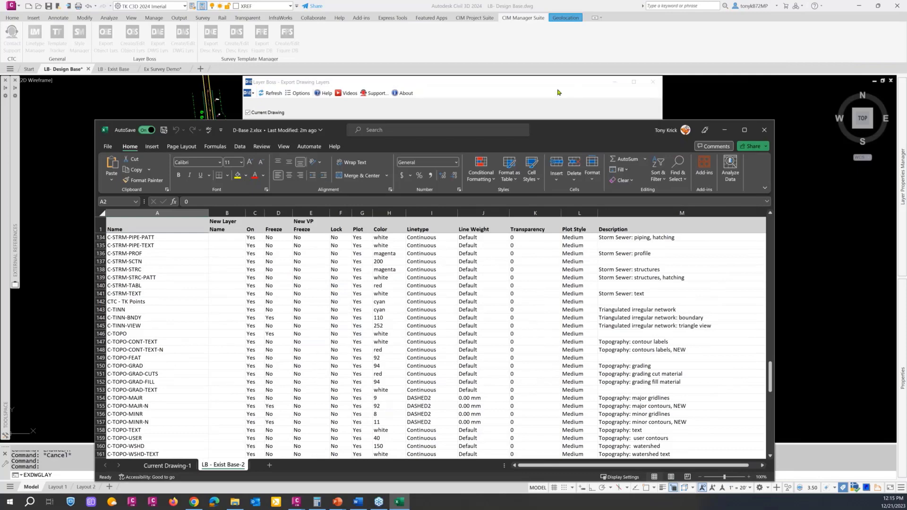
left_click_drag(561, 128, 549, 43)
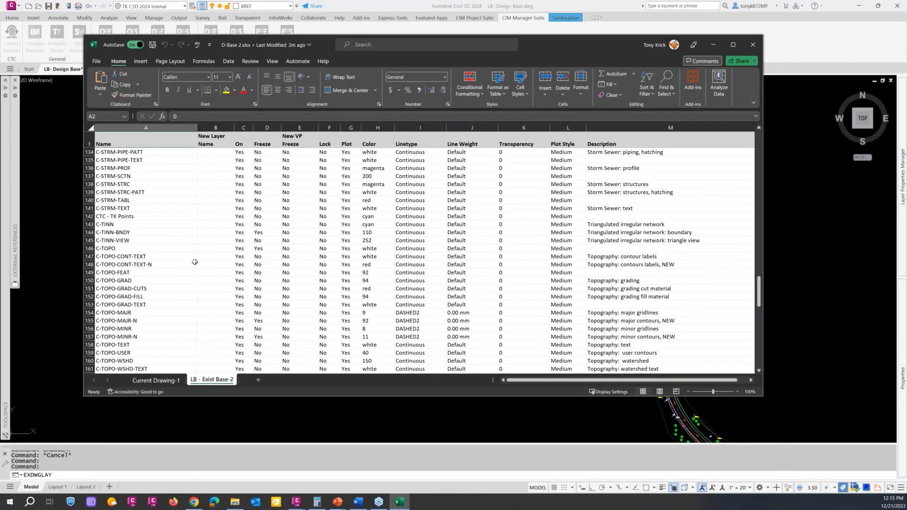
scroll(164, 278, "down", 4)
scroll(164, 279, "down", 2)
left_click(121, 250)
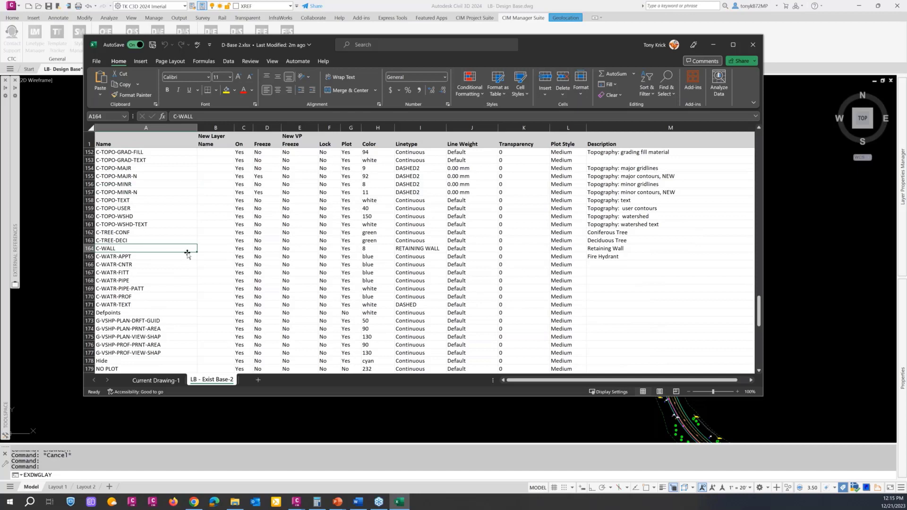
left_click(370, 248)
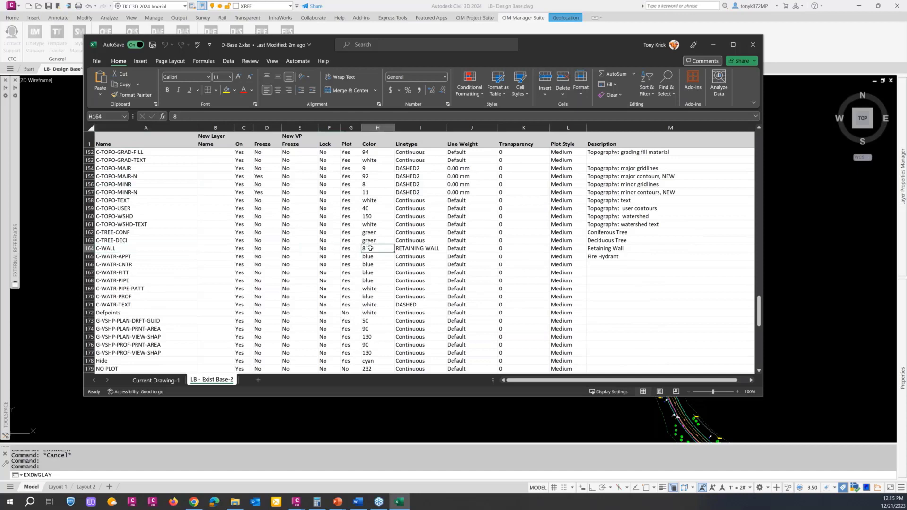
double_click(362, 248)
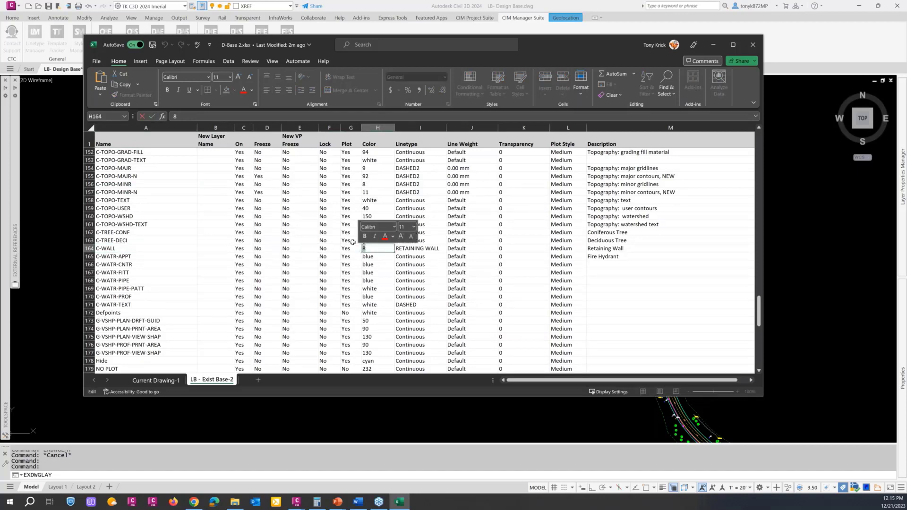
type("blue")
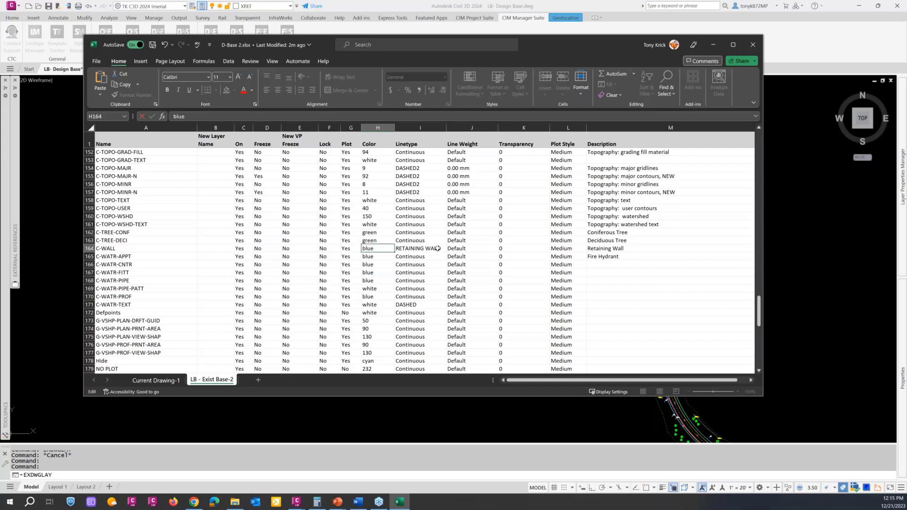
Add "Exist" to the C-WALL layer's Retaining Wall description, and close the workbook and the layer export dialog.
double_click(629, 249)
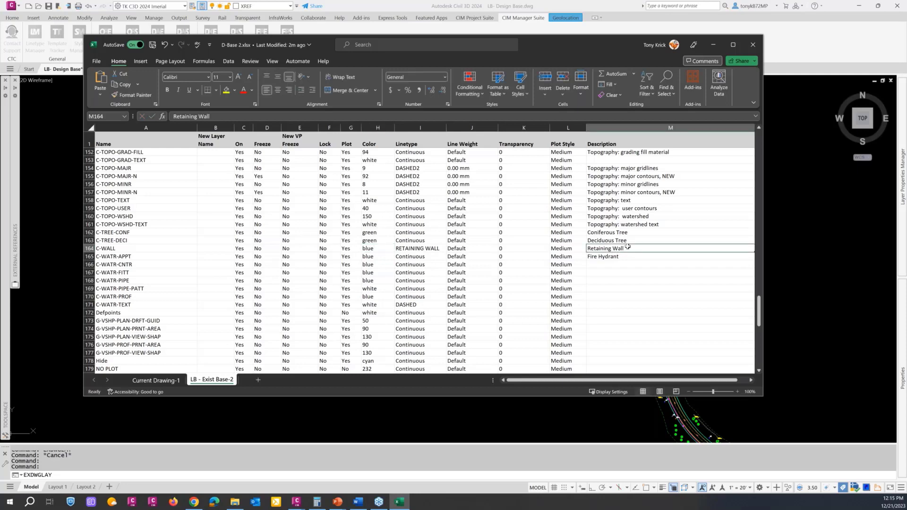
key("Escape")
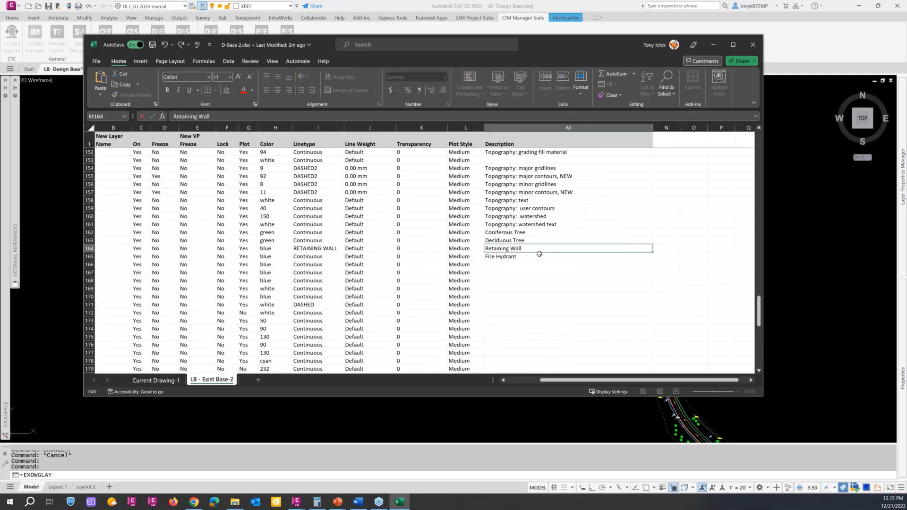
type("Exist")
left_click(753, 44)
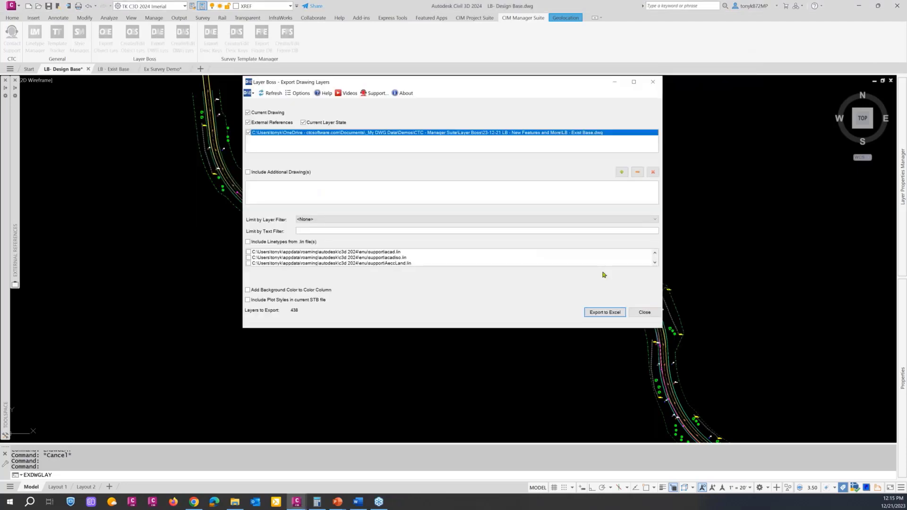
left_click(640, 315)
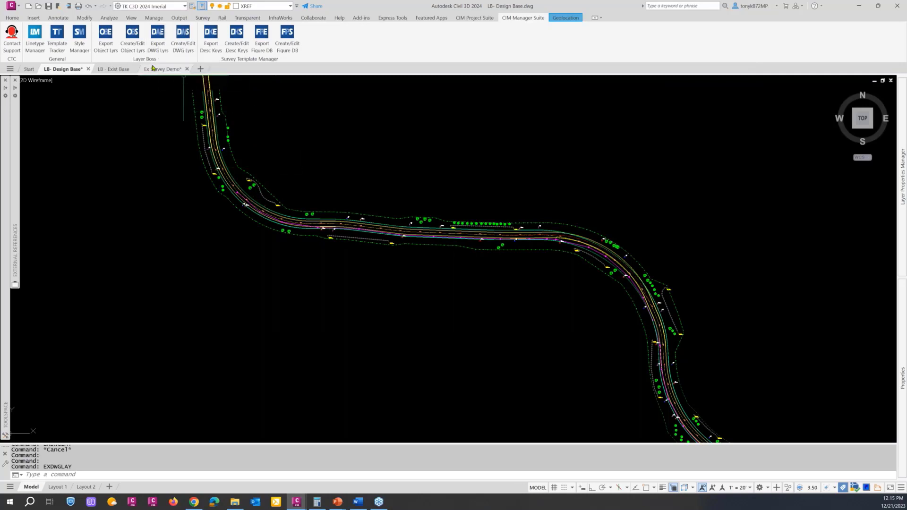
Start Create/Sync Drawing Layers and load D-Base 2.xlsx as the source spreadsheet.
left_click(183, 38)
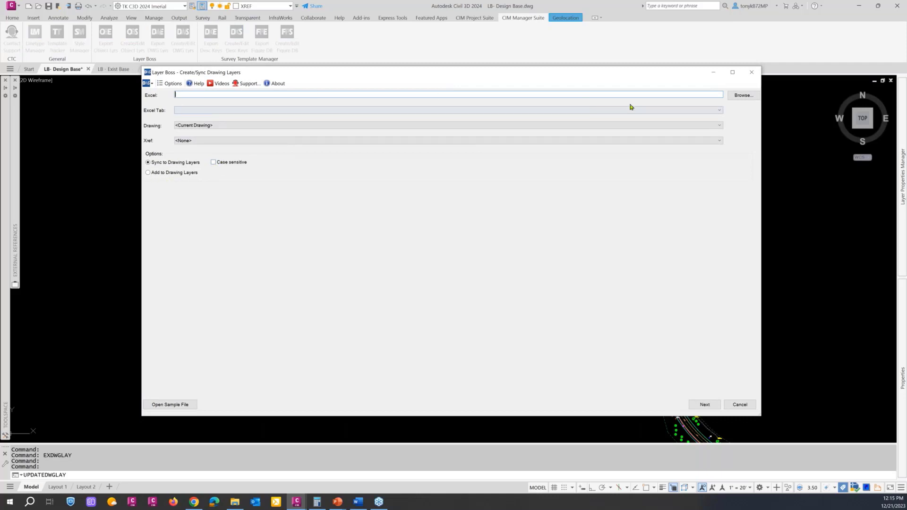
left_click(745, 95)
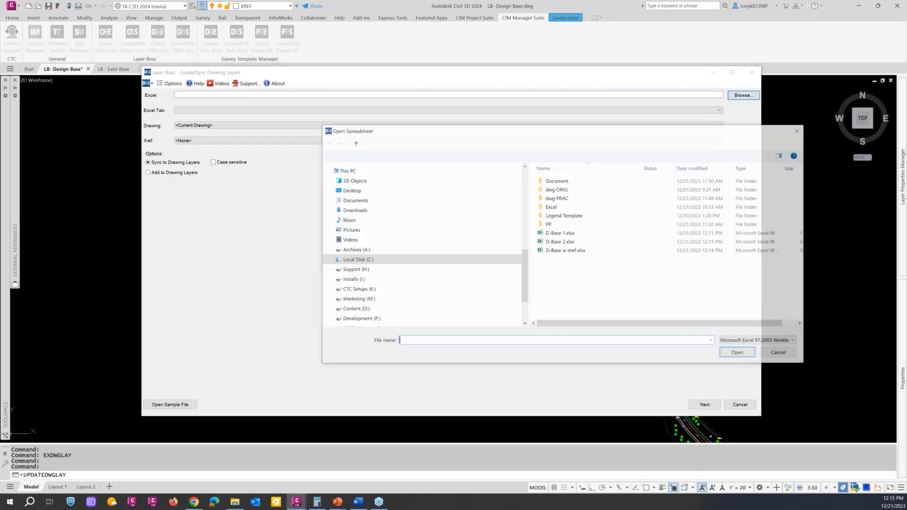
left_click(556, 243)
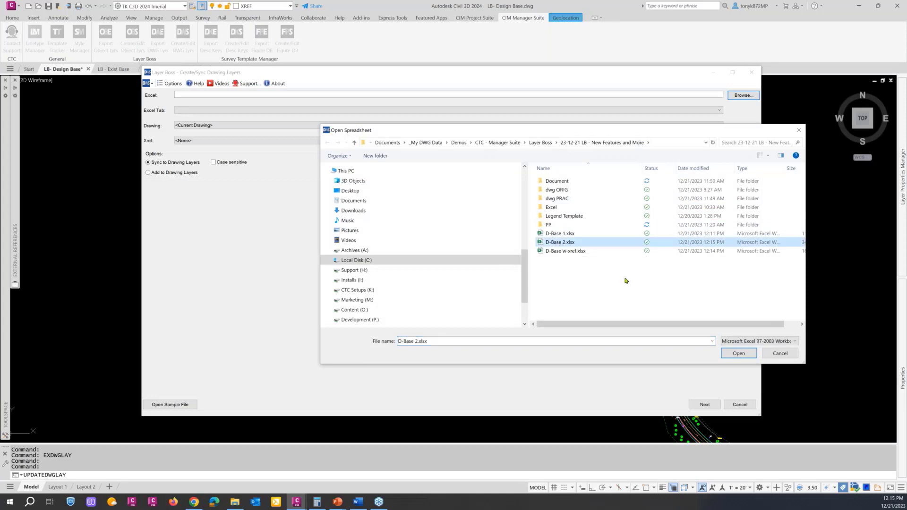
left_click(728, 355)
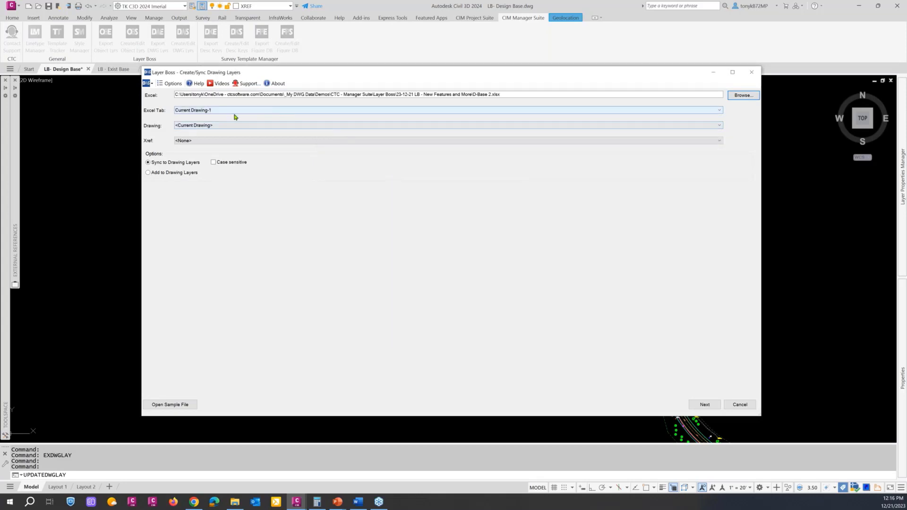
Try to sync the LB - Exist Base xref layers in the current drawing with the LB - Exist Base-2 sheet.
left_click(218, 114)
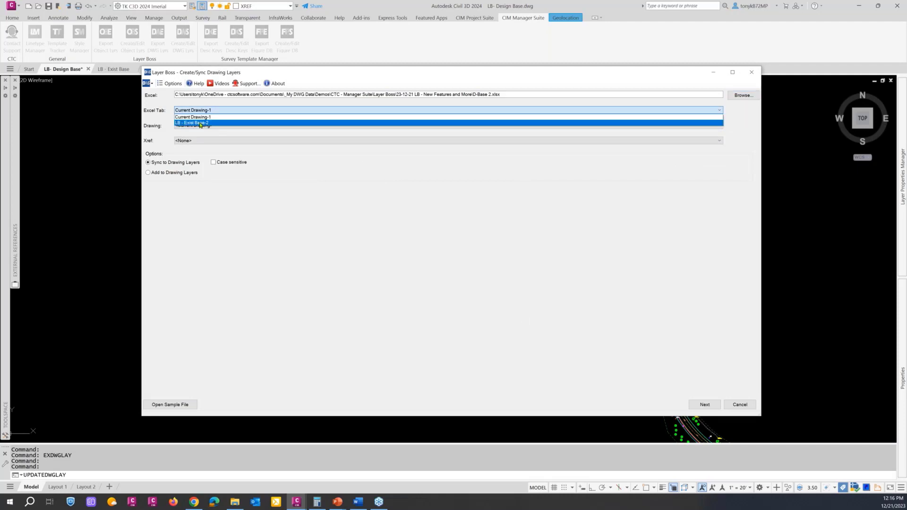
left_click(201, 123)
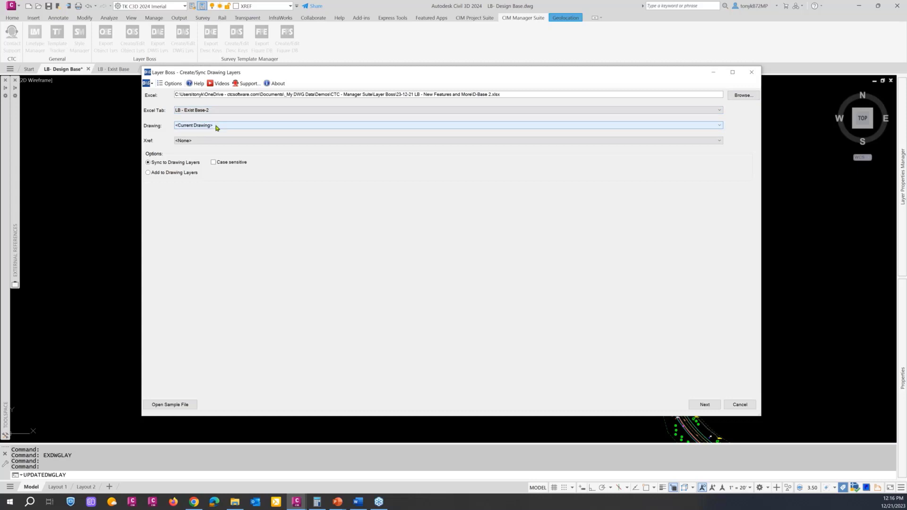
left_click(216, 127)
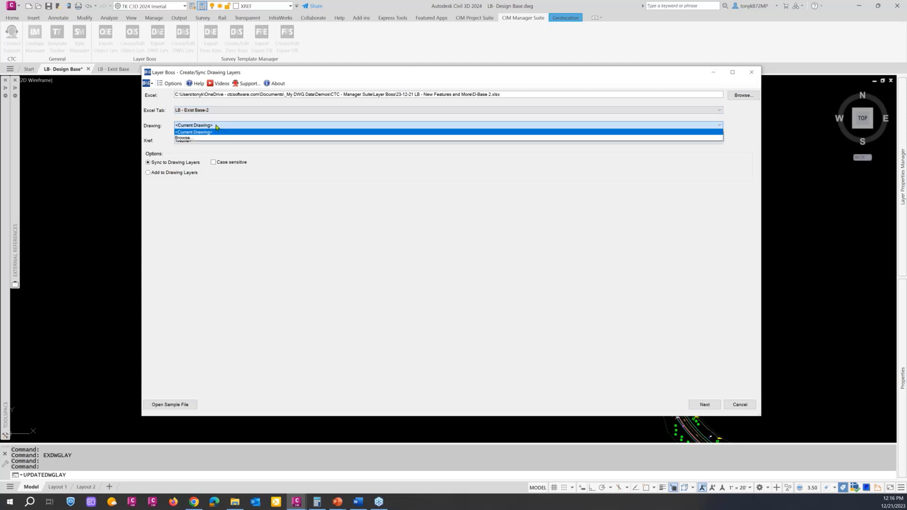
left_click(216, 126)
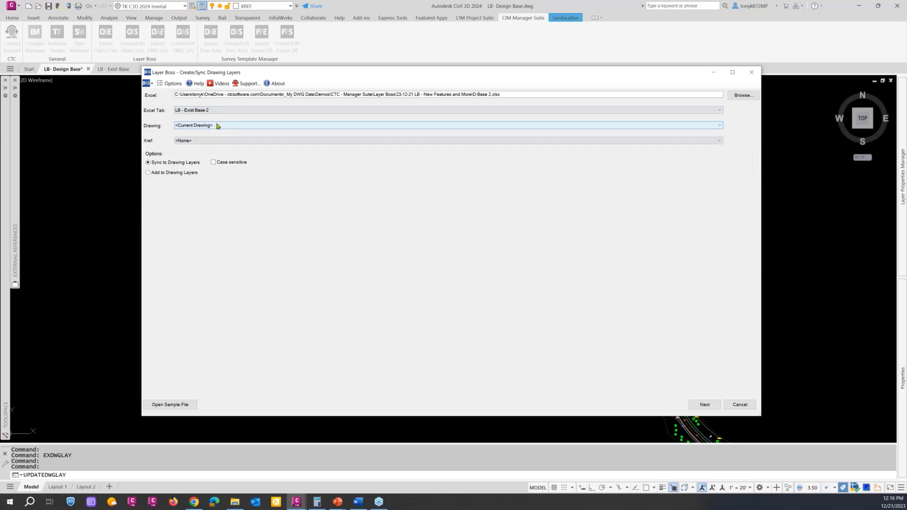
left_click(206, 142)
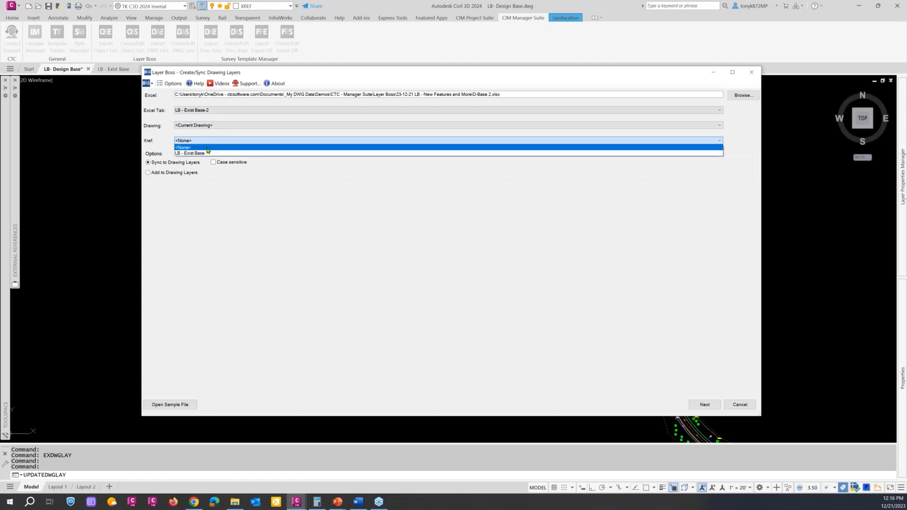
left_click(204, 154)
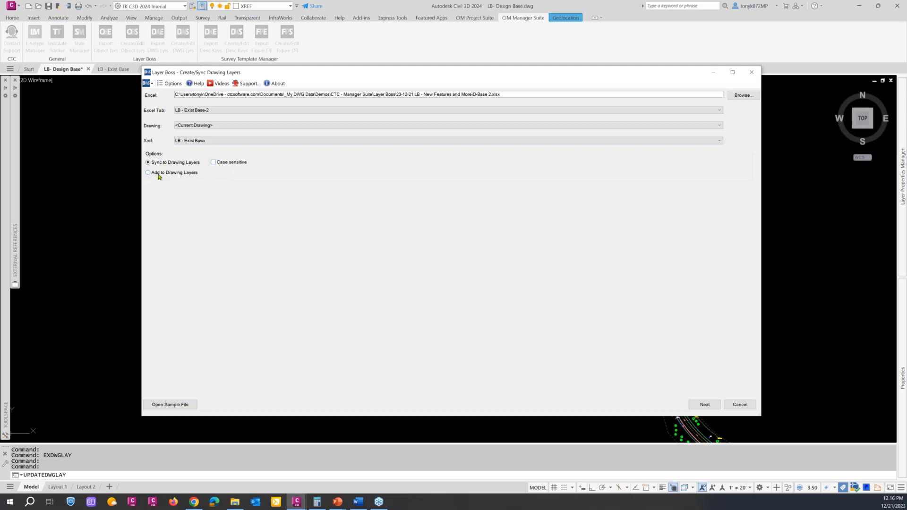
left_click(705, 405)
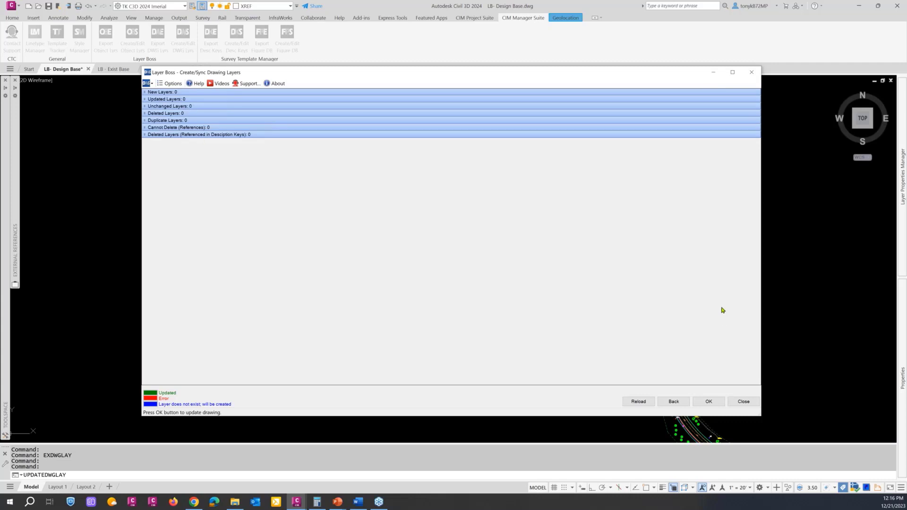
left_click(708, 402)
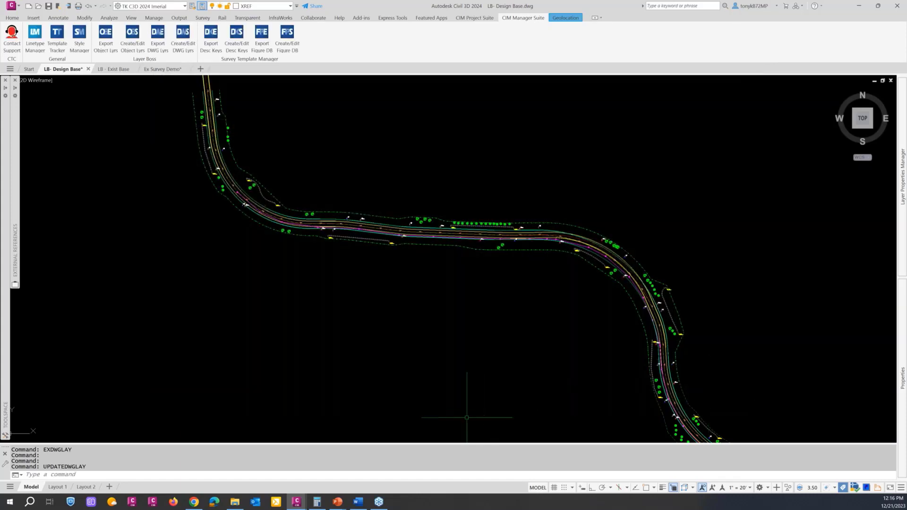
Switch to the file folder and open the D-Base w-xref.xlsx workbook.
left_click(237, 500)
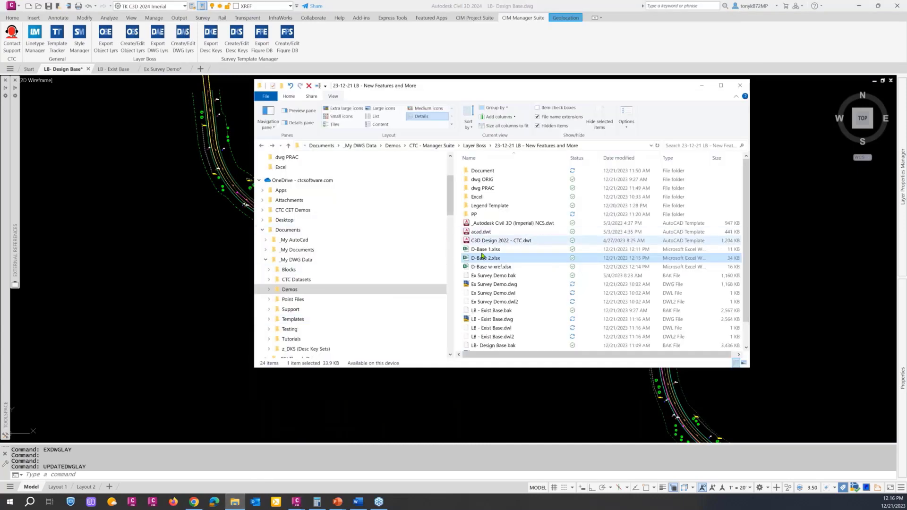
left_click(485, 268)
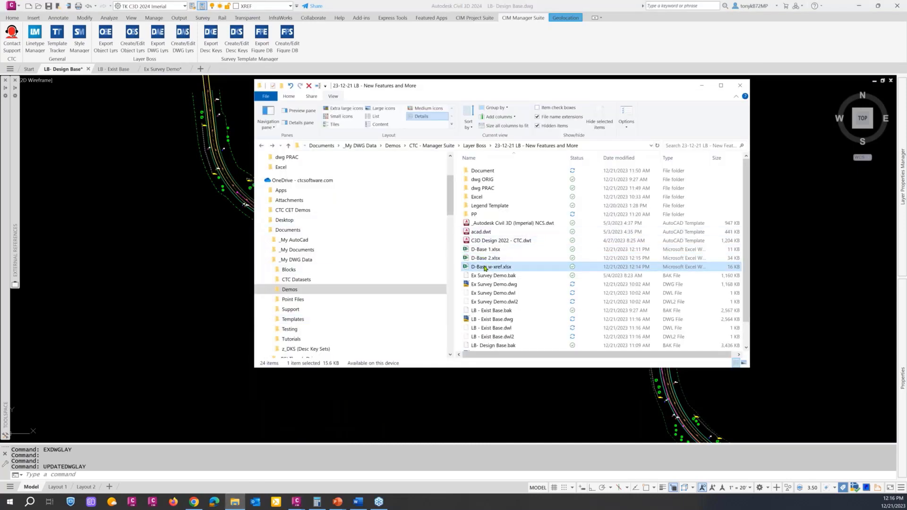
double_click(486, 268)
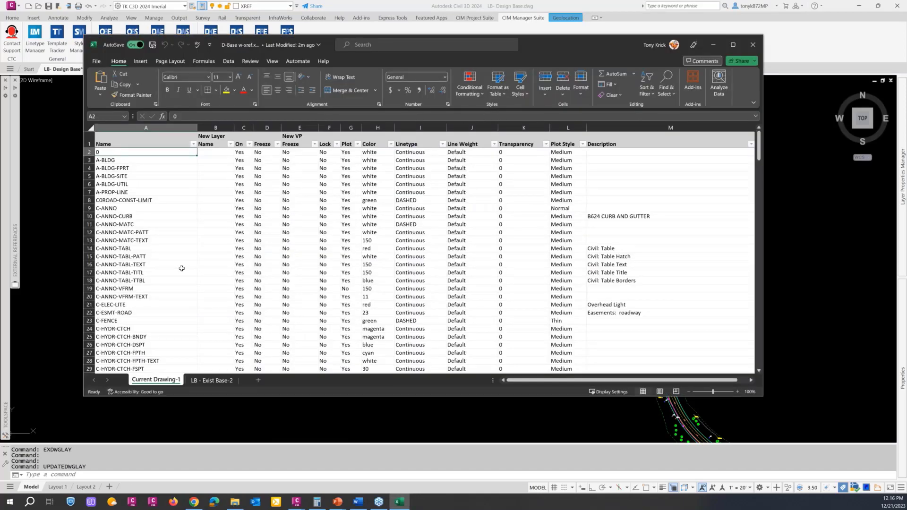
Look through the layer names and properties on the Current Drawing-1 sheet.
scroll(180, 270, "down", 8)
scroll(176, 272, "down", 18)
scroll(174, 274, "down", 12)
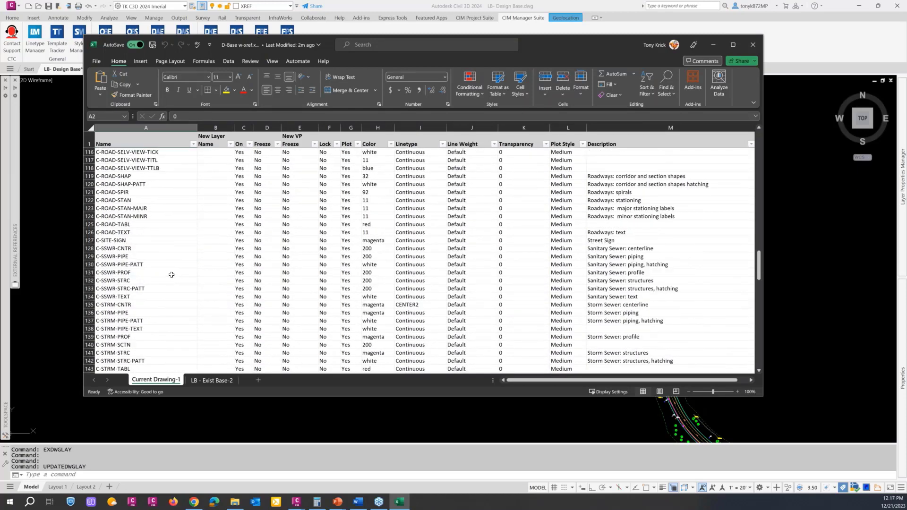
scroll(170, 276, "down", 2)
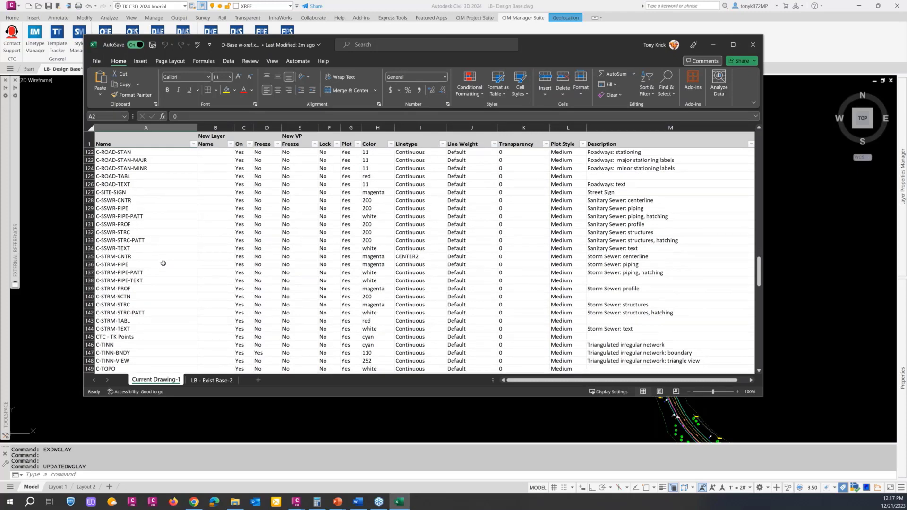
scroll(163, 264, "up", 6)
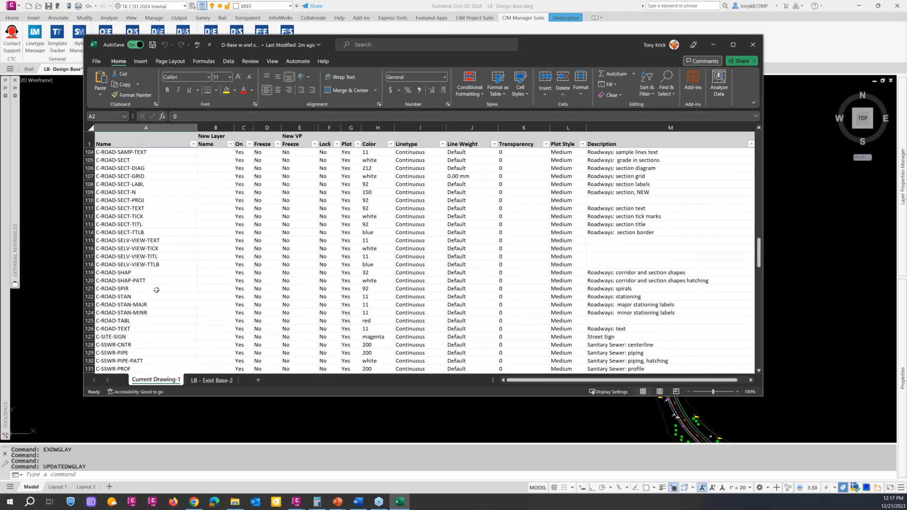
scroll(156, 289, "up", 4)
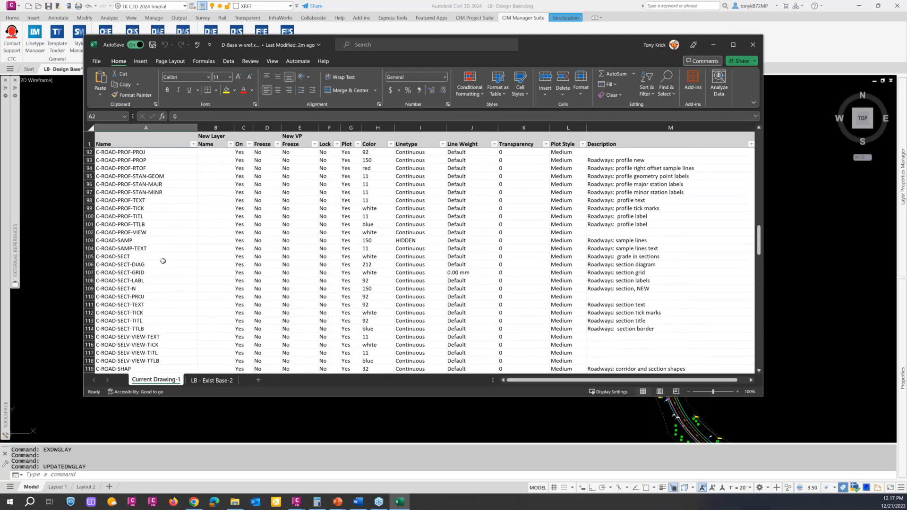
scroll(157, 271, "down", 2)
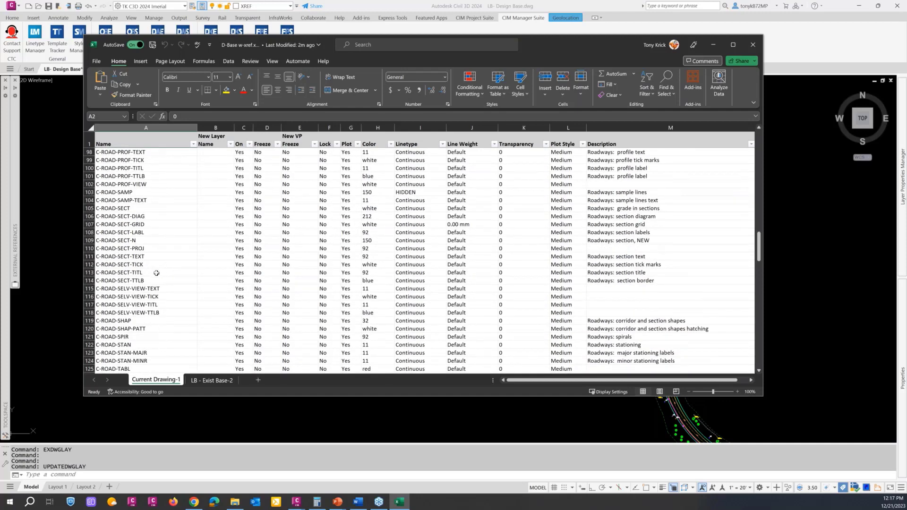
scroll(157, 273, "down", 2)
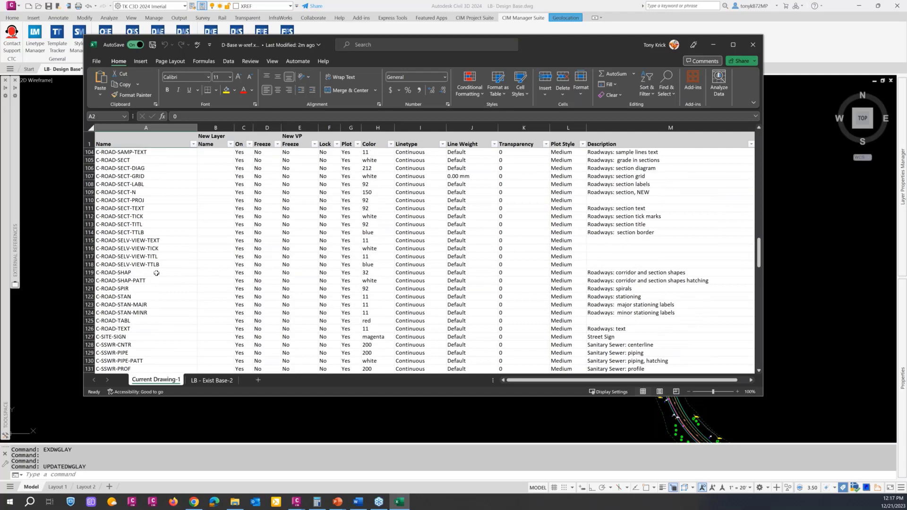
On the LB - Exist Base-2 sheet, find the xref's C-WALL layer and set its color to blue.
left_click(213, 381)
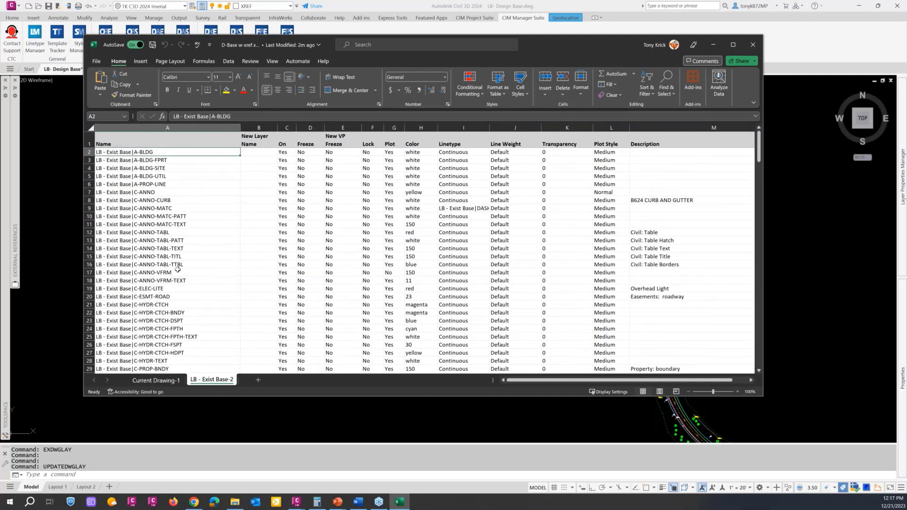
scroll(175, 267, "down", 14)
scroll(173, 265, "down", 18)
scroll(173, 264, "down", 6)
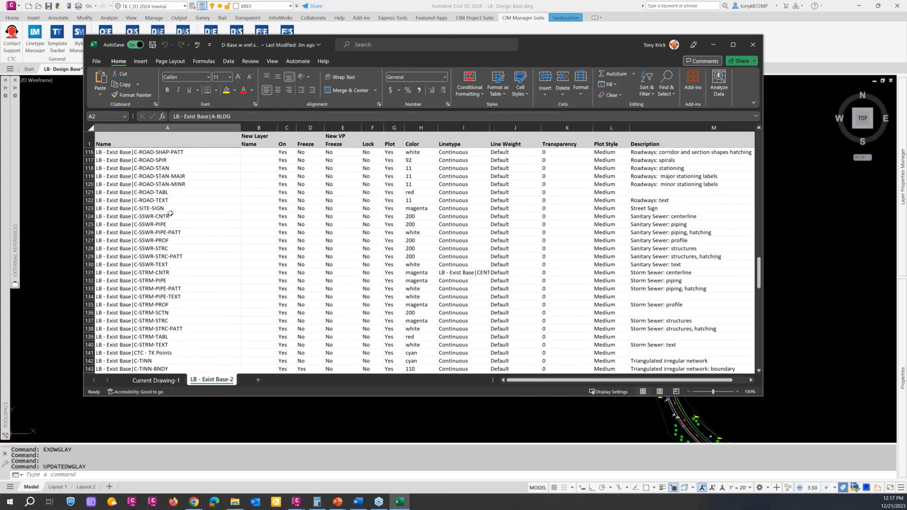
scroll(170, 273, "down", 2)
scroll(170, 274, "down", 8)
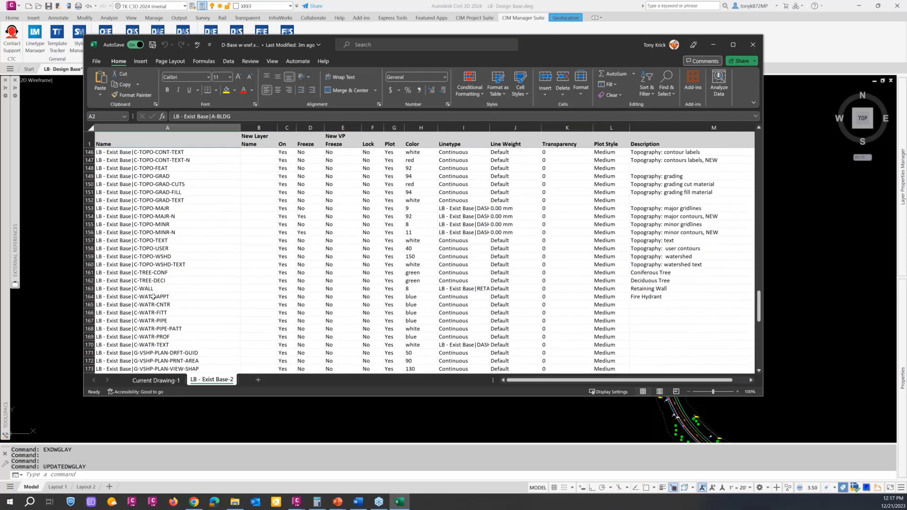
left_click(154, 290)
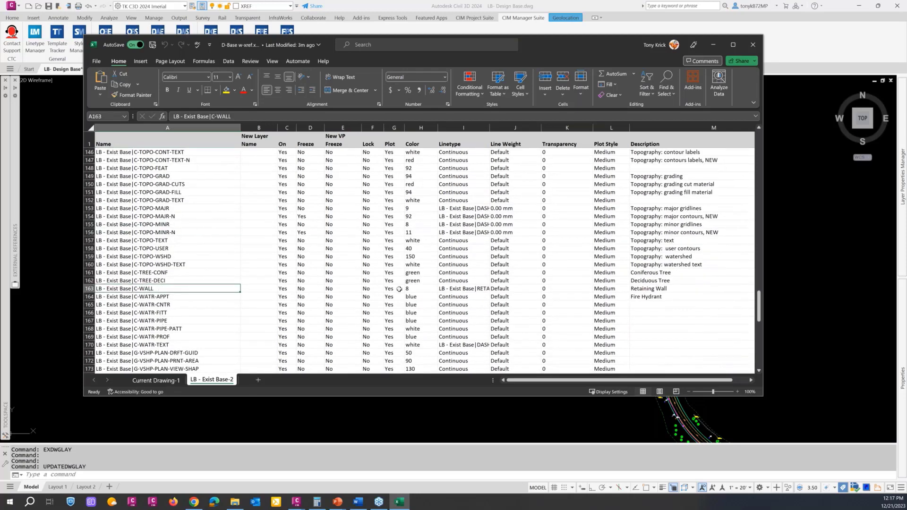
left_click(416, 289)
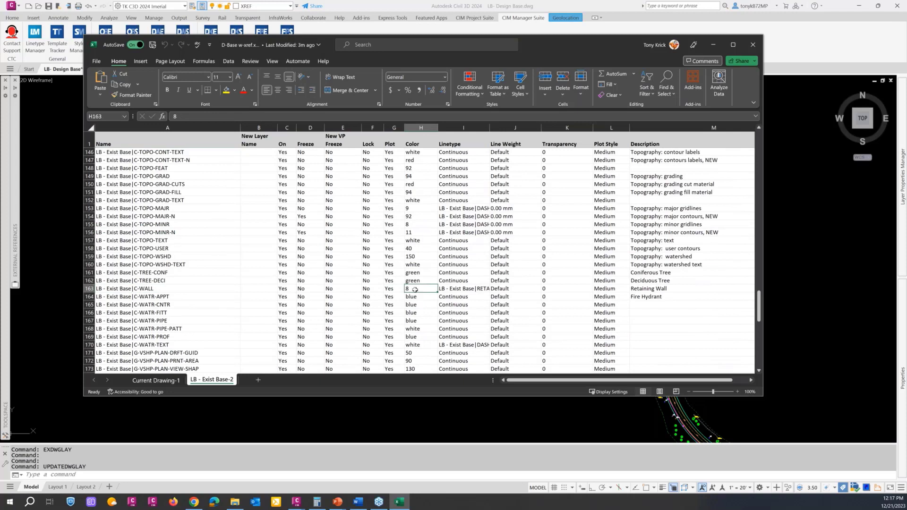
double_click(408, 289)
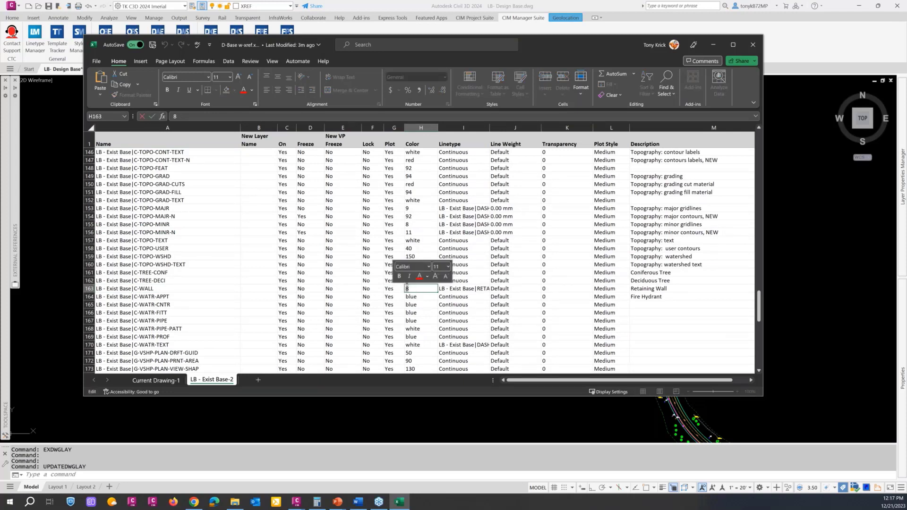
type("blue")
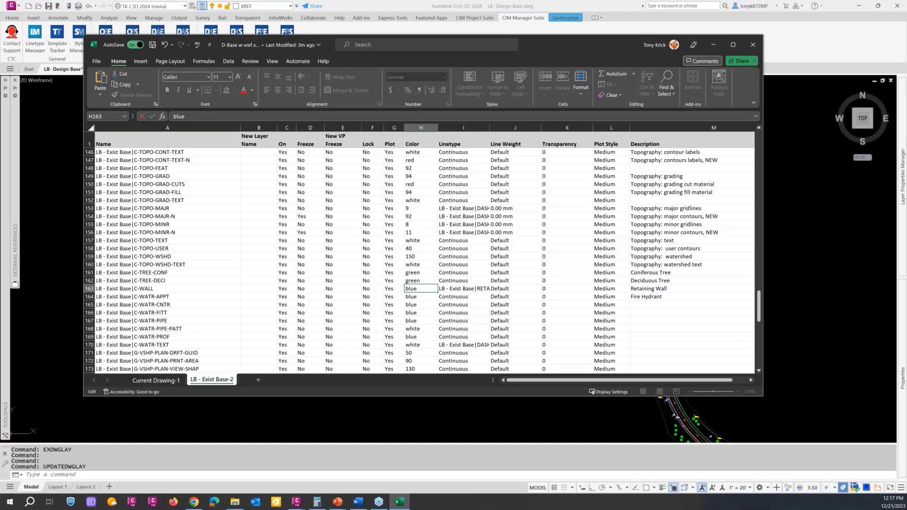
Change the C-WALL layer's description to "Retaining Wall Exist", and close the workbook and hide the file folder.
left_click(672, 289)
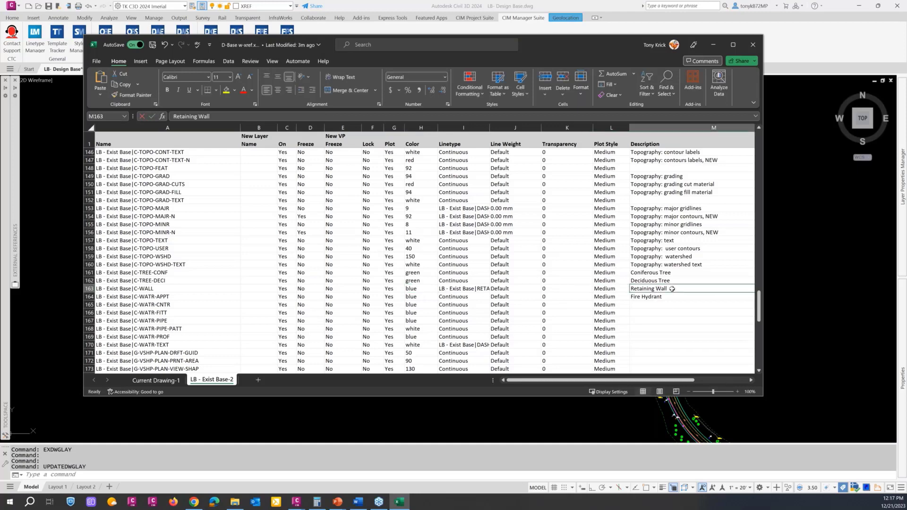
double_click(672, 289)
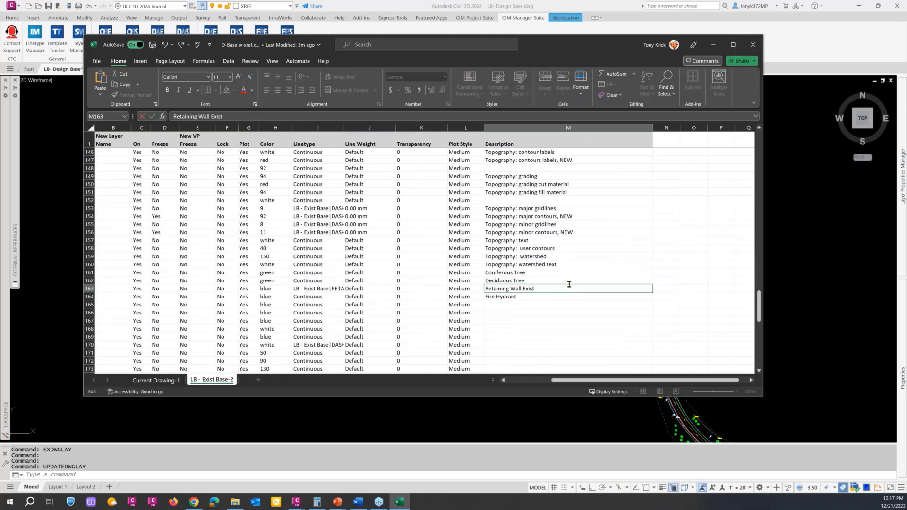
left_click(756, 45)
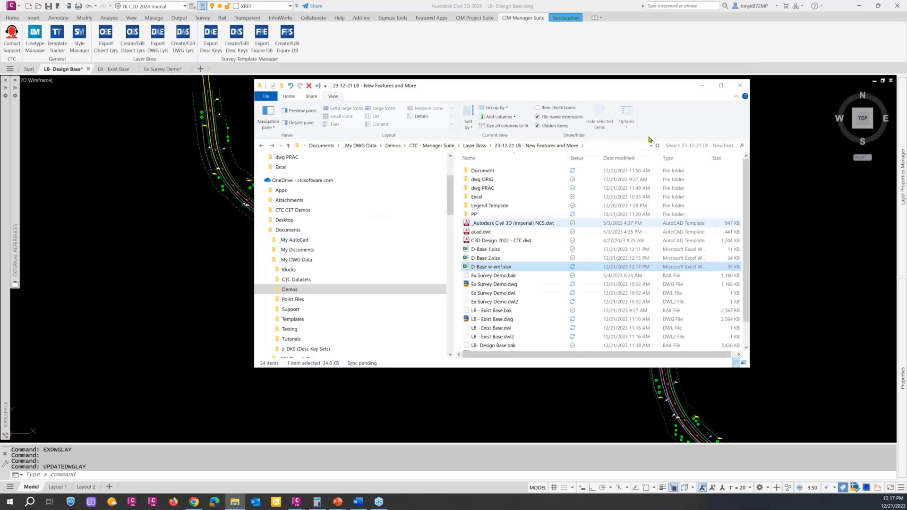
left_click(697, 84)
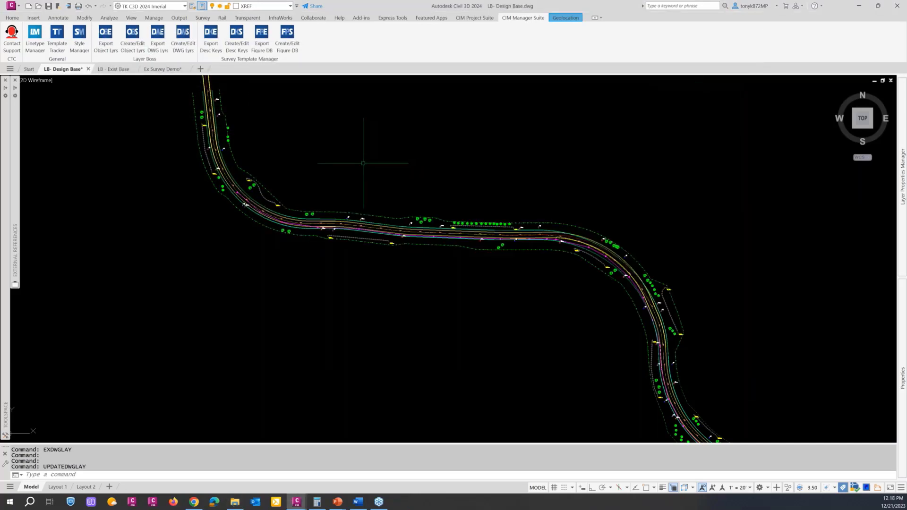
Dismiss the layer sync dialog and examine the LB - Exist Base C-WALL layer's color and description in the Layer Properties Manager.
key("Escape")
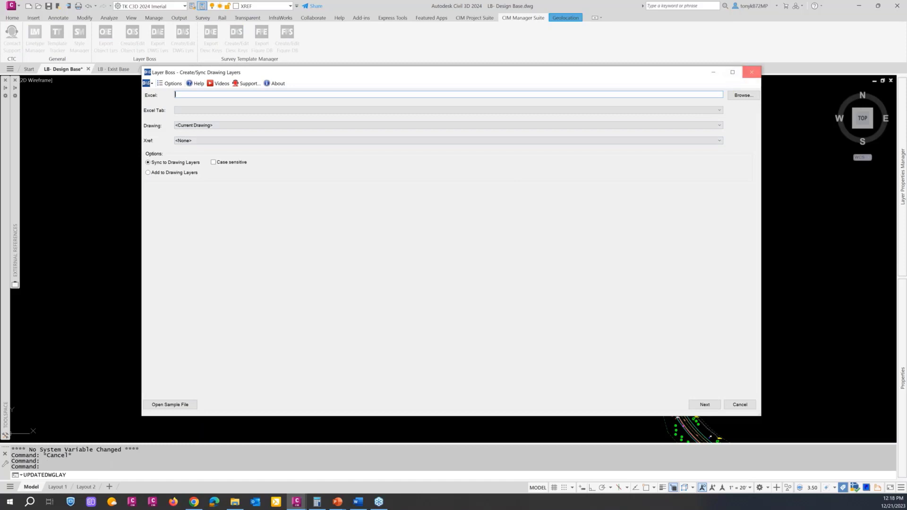
key("Escape")
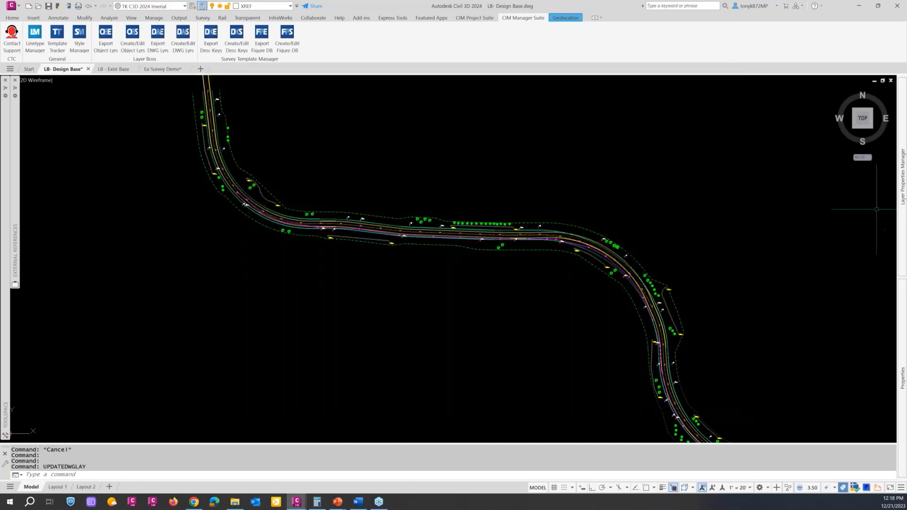
mouse_move(903, 193)
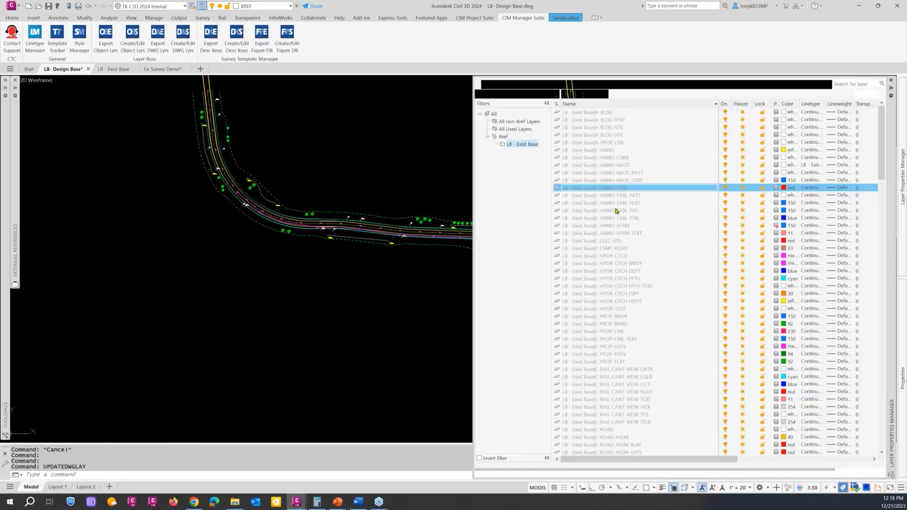
scroll(595, 208, "down", 14)
scroll(593, 214, "down", 18)
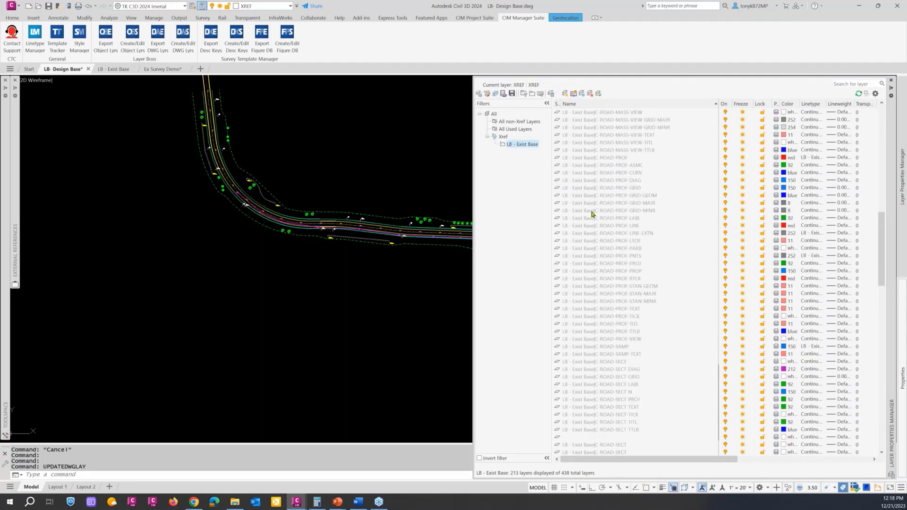
scroll(592, 214, "down", 10)
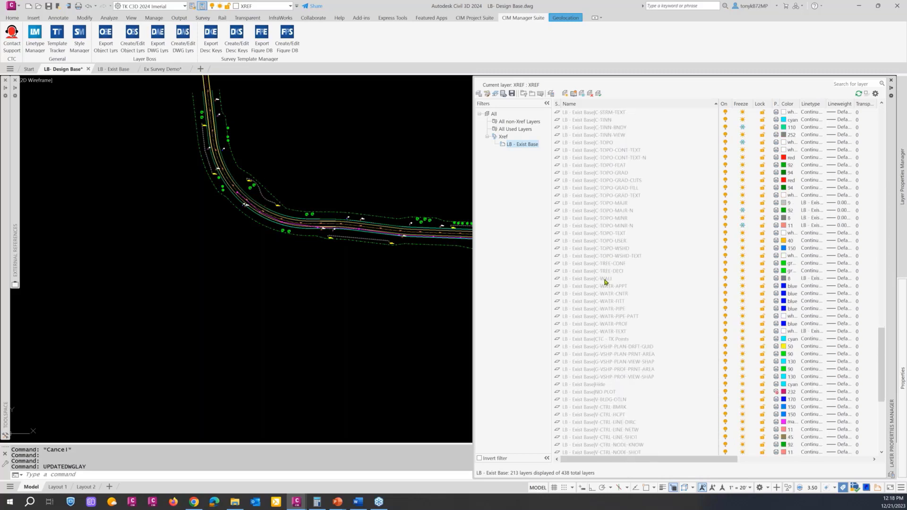
left_click(639, 280)
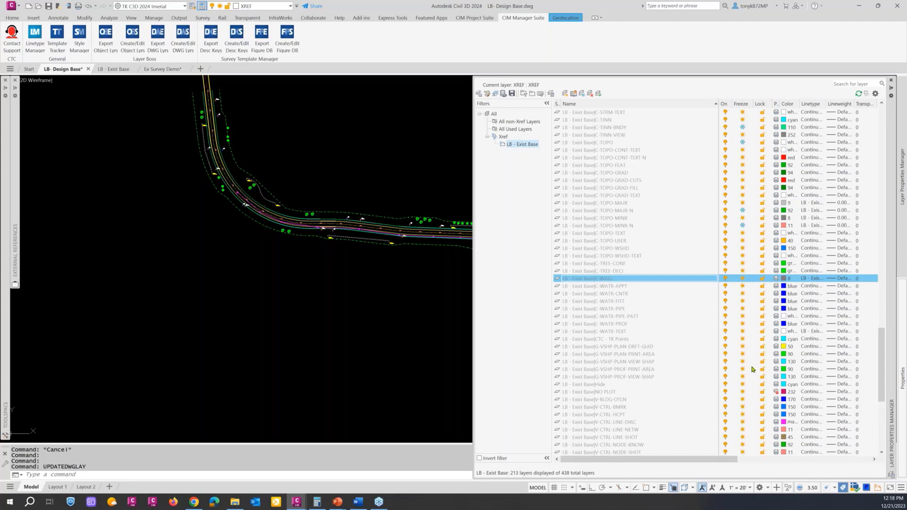
left_click_drag(726, 459, 847, 452)
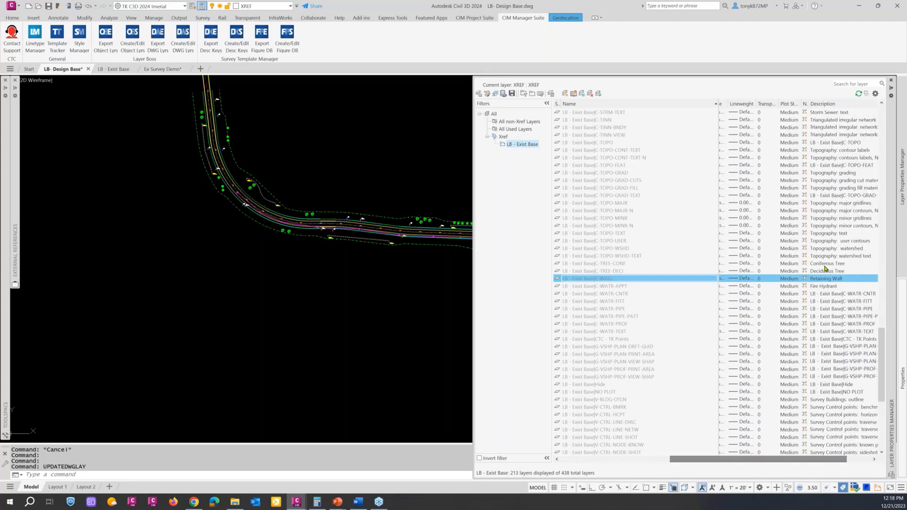
key("Escape")
left_click(403, 312)
key("Escape")
key("Escape")
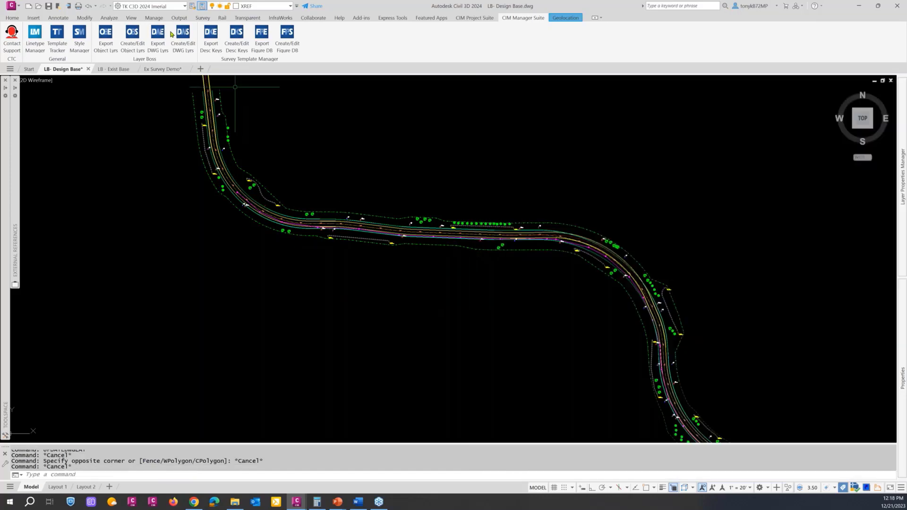
Start Create/Sync Drawing Layers and load the LB - Exist Base-2 sheet of D-Base w-xref.xlsx as the source.
left_click(180, 37)
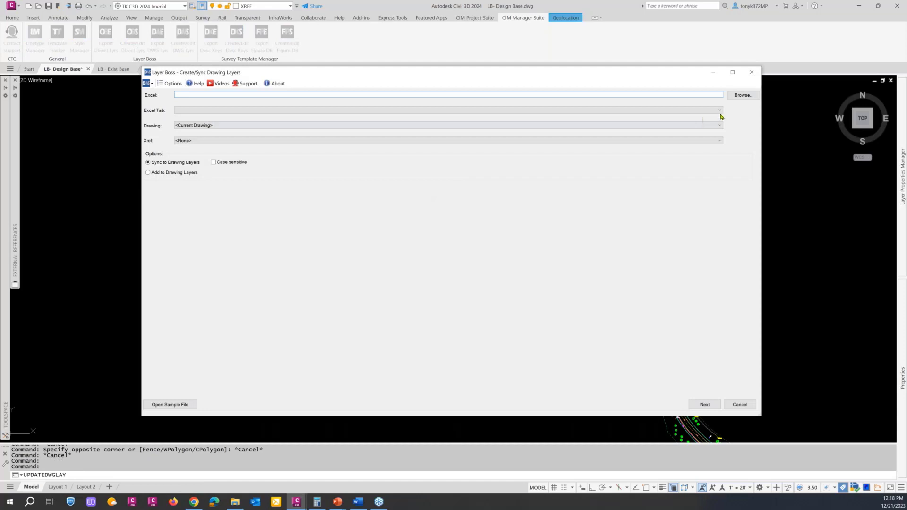
left_click(736, 96)
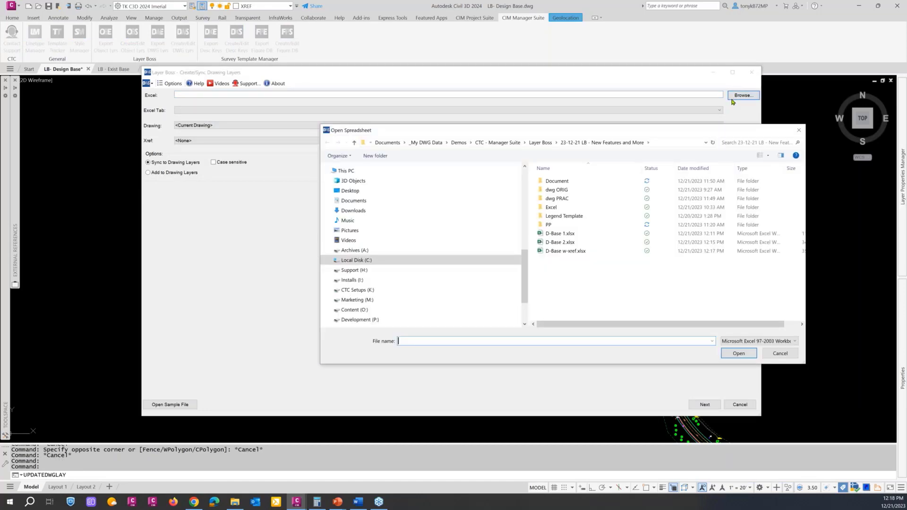
left_click(564, 251)
left_click(739, 355)
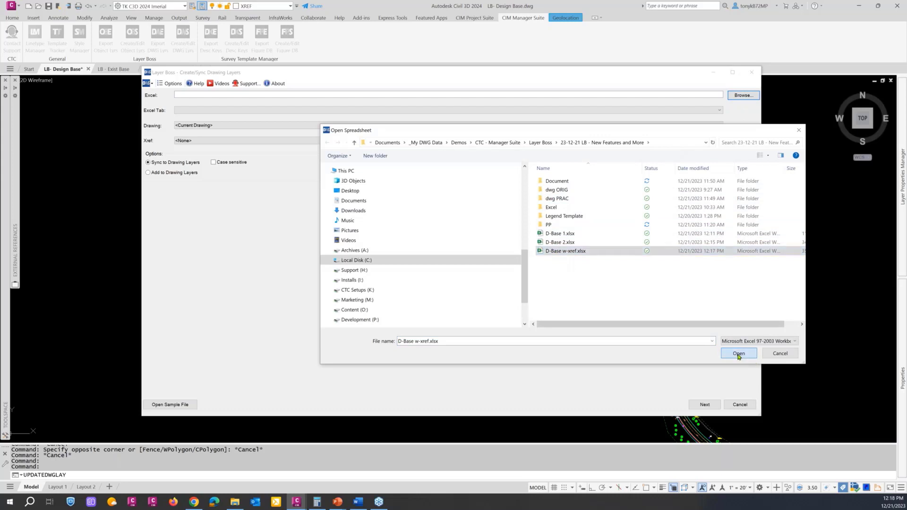
left_click(233, 111)
left_click(239, 123)
left_click(218, 126)
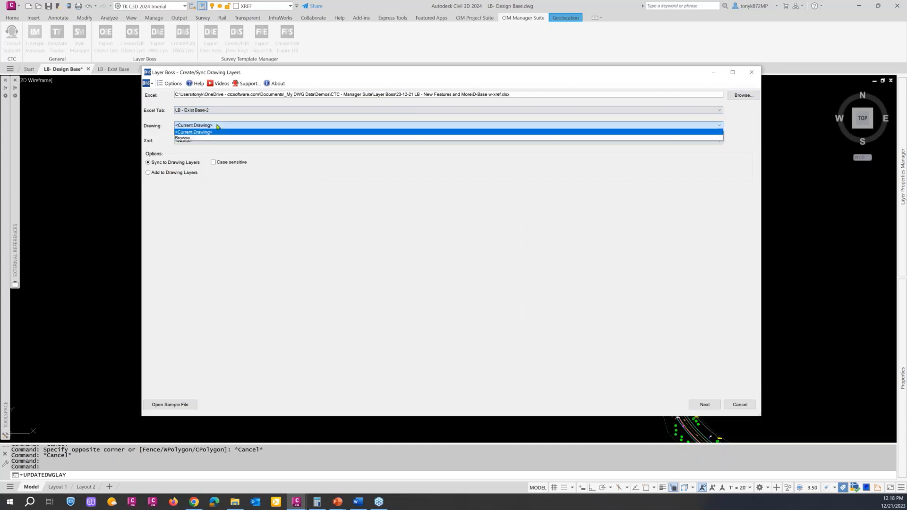
left_click(187, 139)
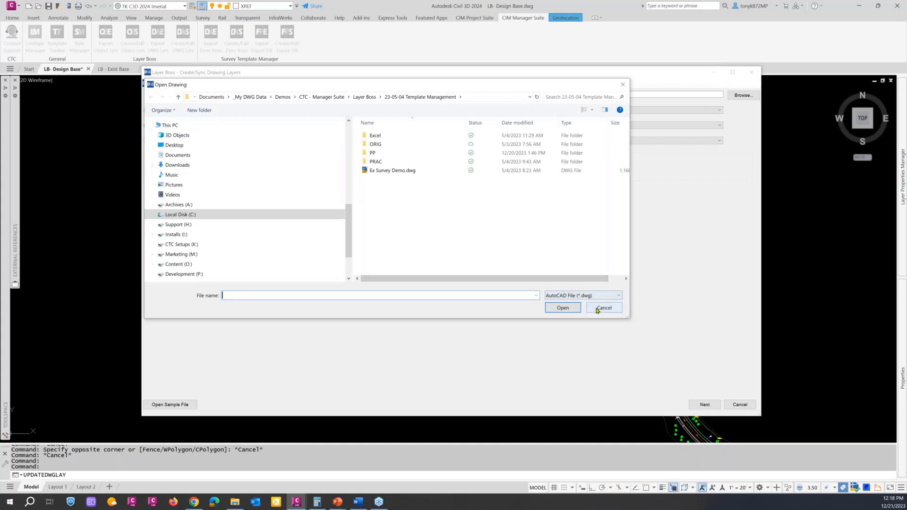
left_click(597, 310)
Set LB - Exist Base as the target xref, generate the layer sync report, and widen its layer name and description columns.
left_click(211, 142)
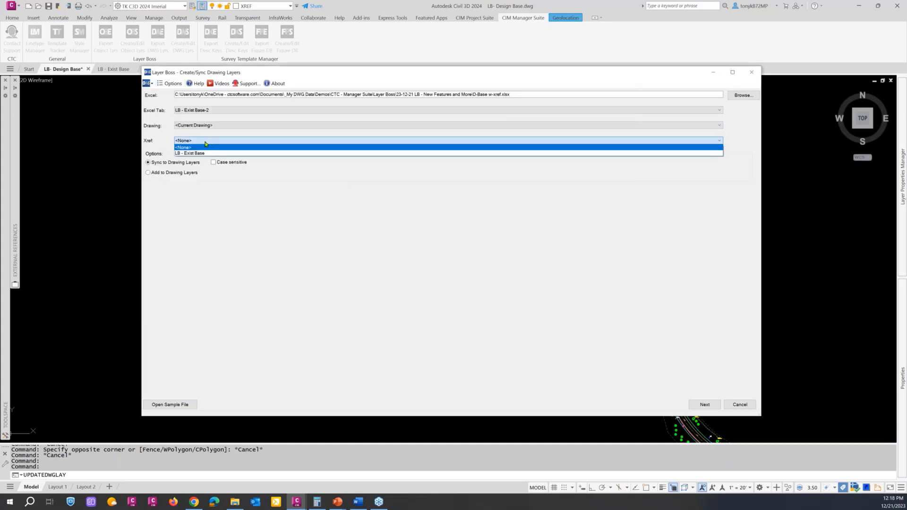
left_click(199, 155)
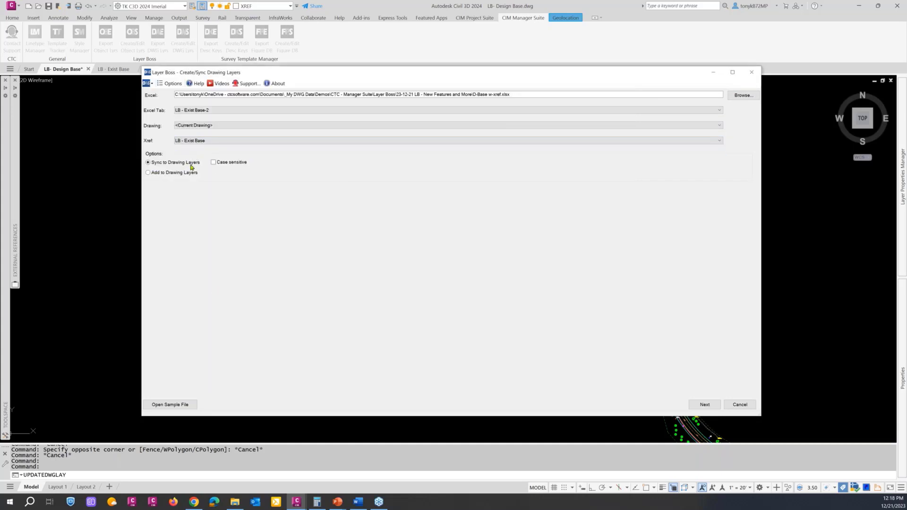
left_click(705, 405)
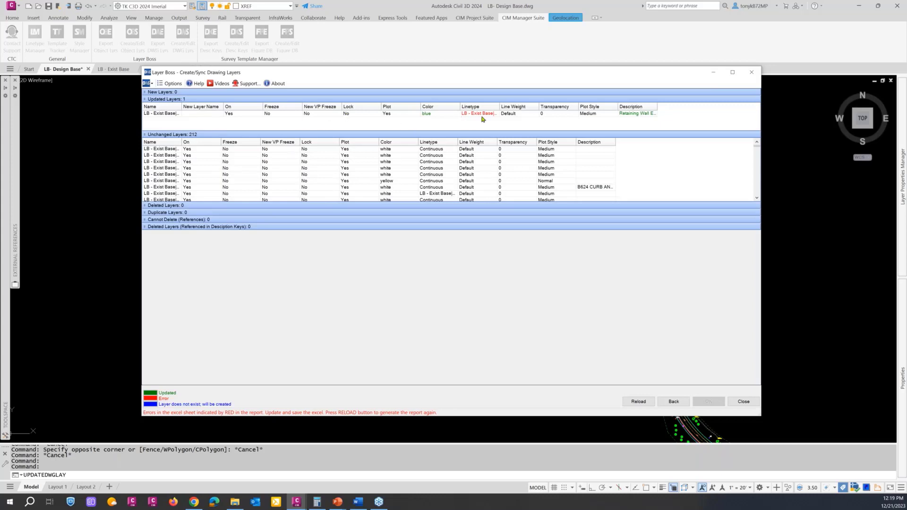
left_click_drag(448, 76, 380, 68)
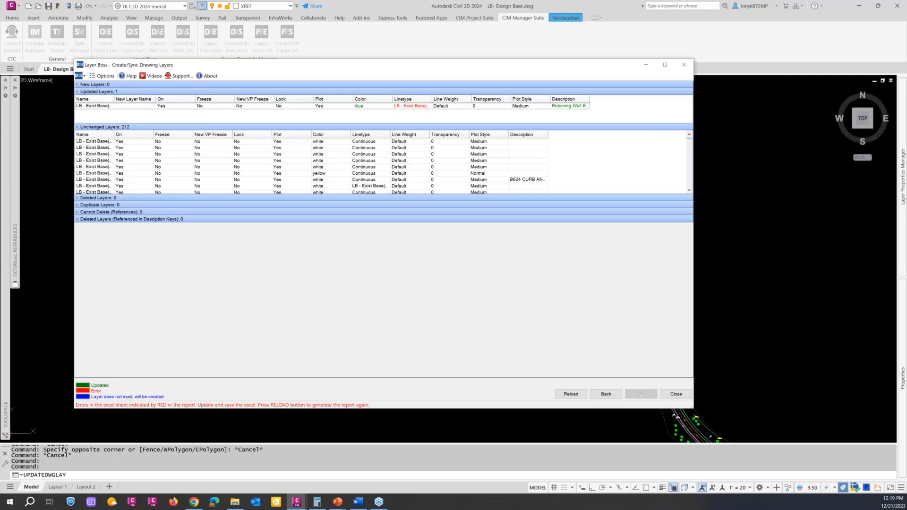
double_click(118, 99)
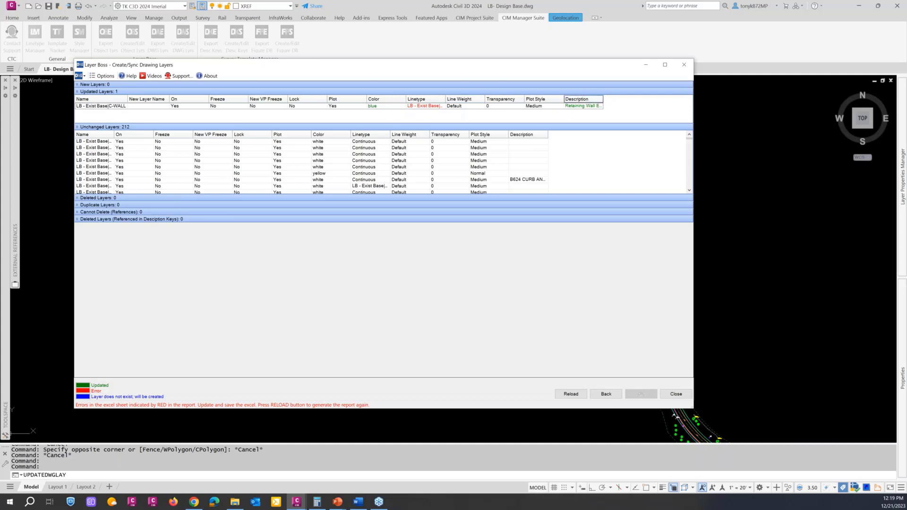
double_click(603, 99)
In D-Base w-xref.xlsx, change the C-WALL layer's linetype to RETAINING WALL, and close the workbook and hide the file folder.
left_click(235, 502)
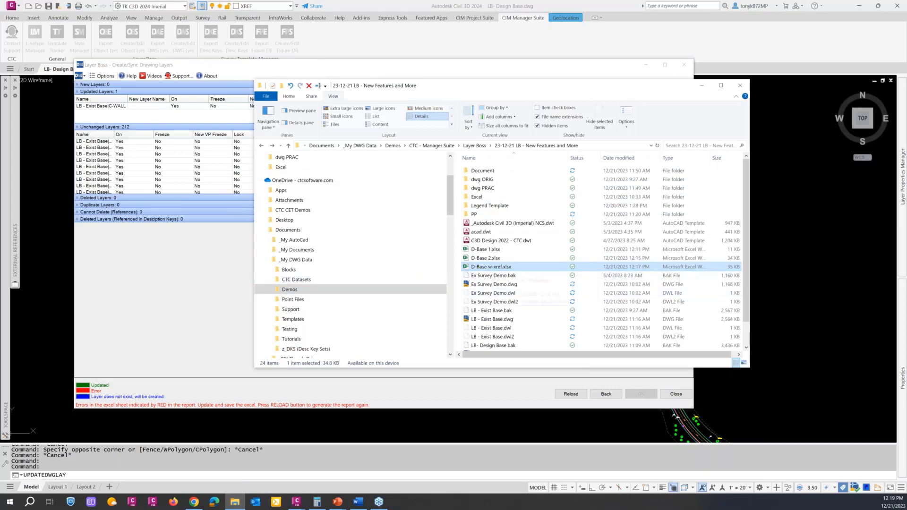
double_click(478, 267)
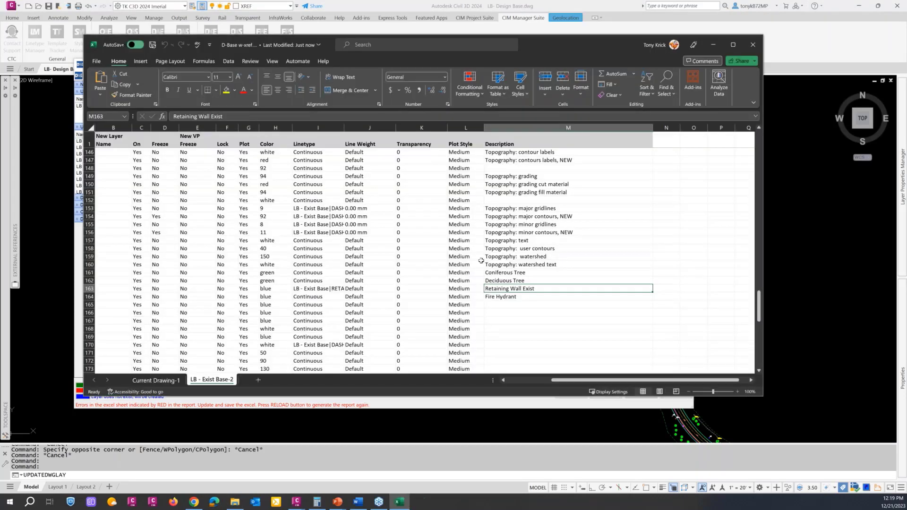
double_click(325, 288)
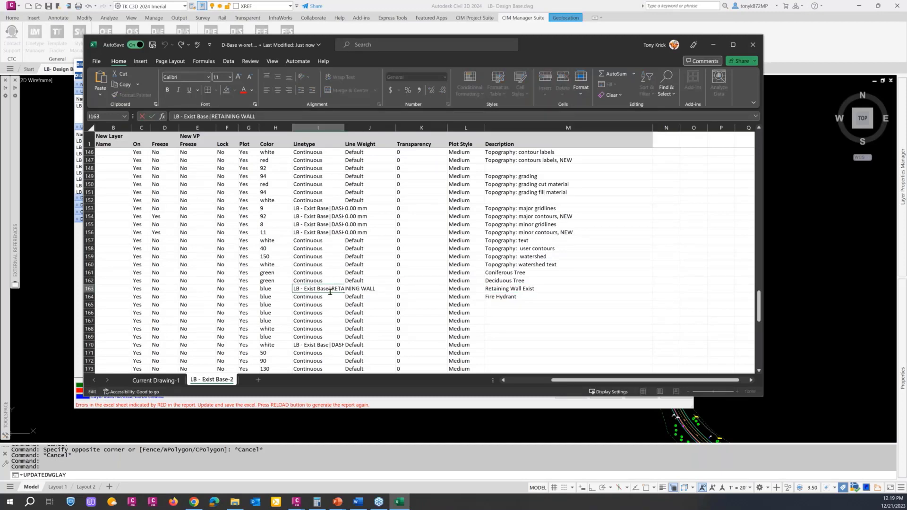
left_click_drag(331, 288, 292, 287)
key("Delete")
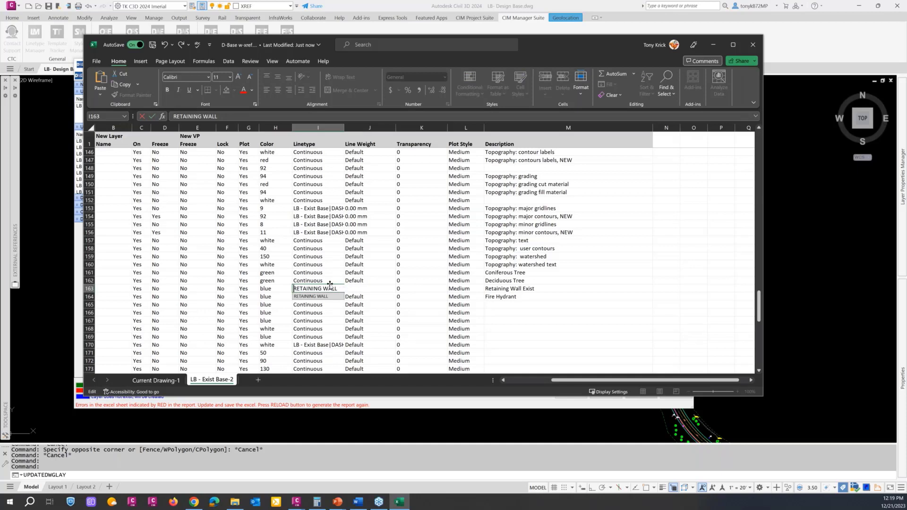
left_click(753, 46)
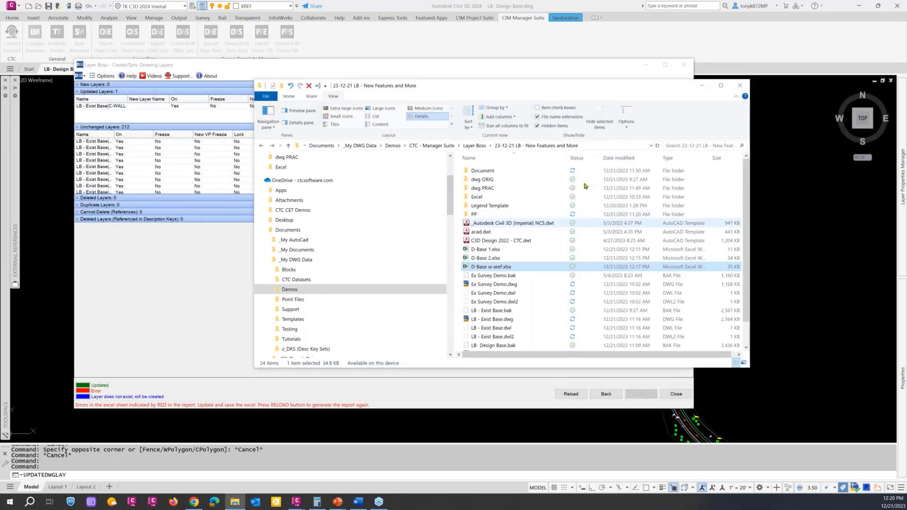
left_click(701, 86)
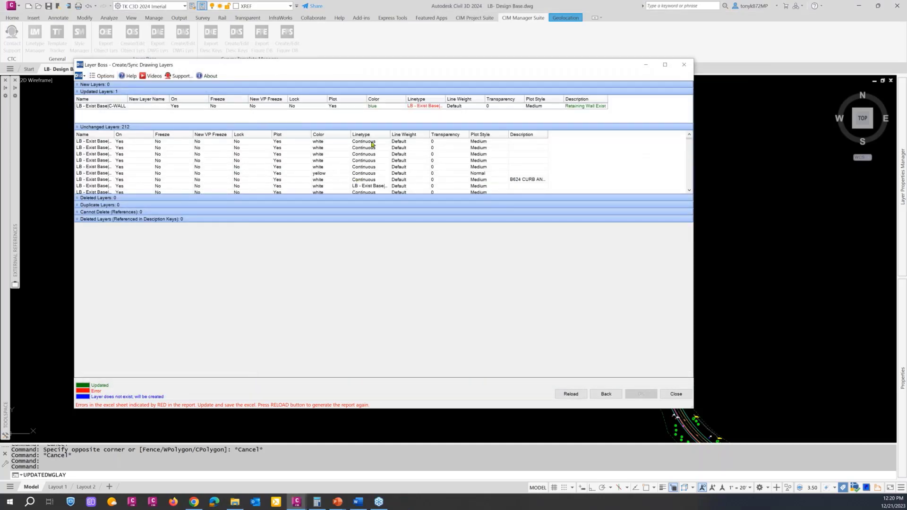
Reload the sync report, apply the C-WALL layer changes to the drawing, and regenerate the model.
left_click(569, 394)
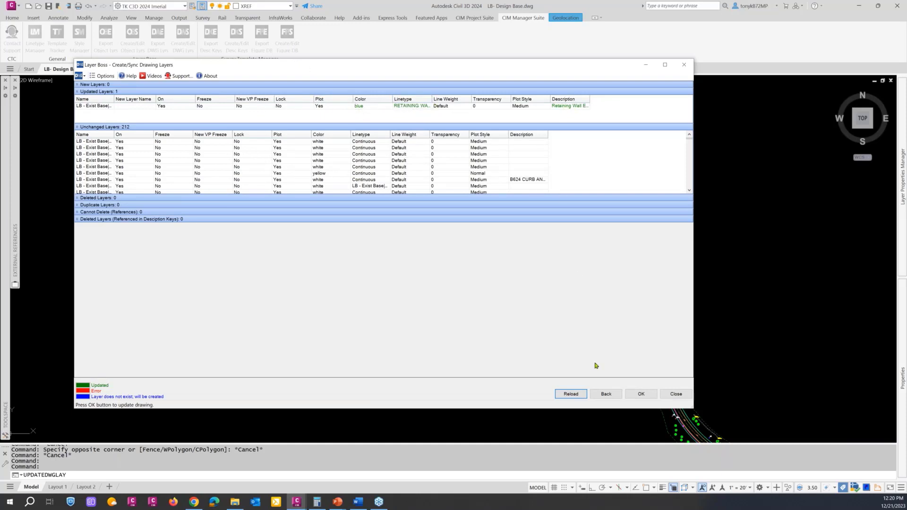
left_click(638, 396)
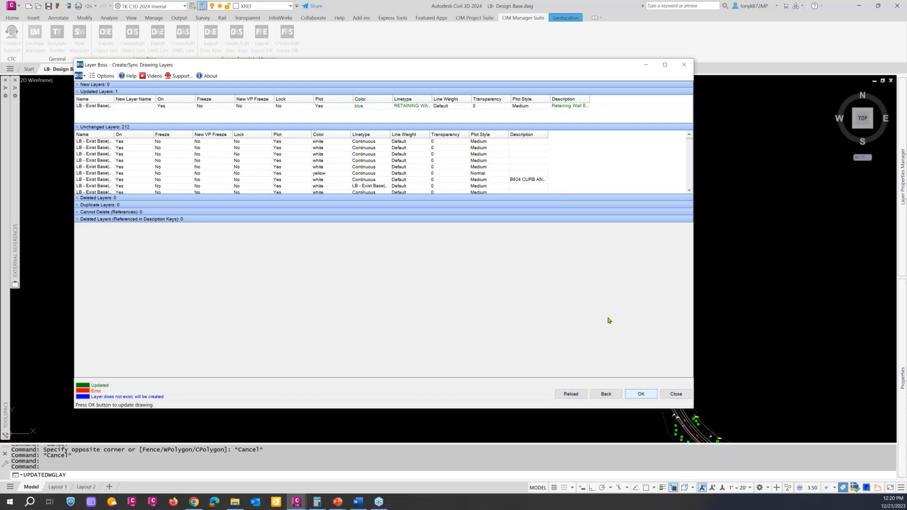
scroll(375, 249, "up", 4)
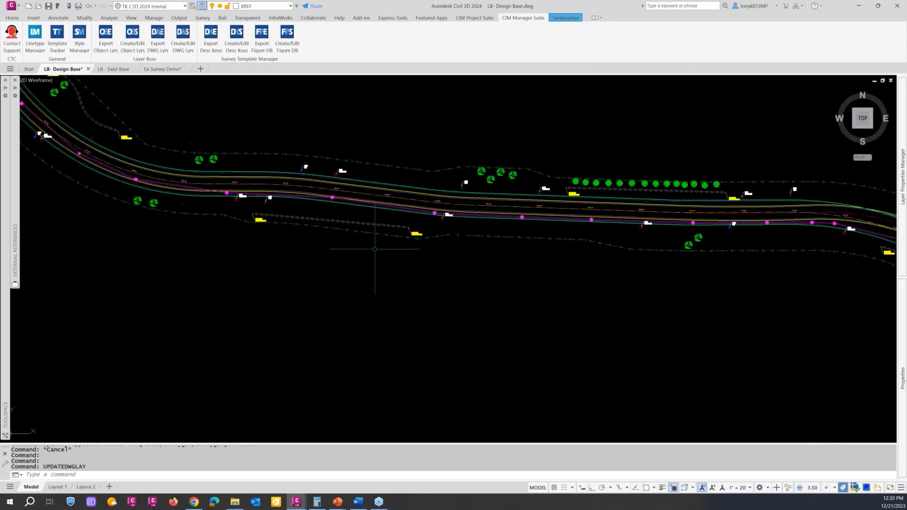
type("re")
key("Return")
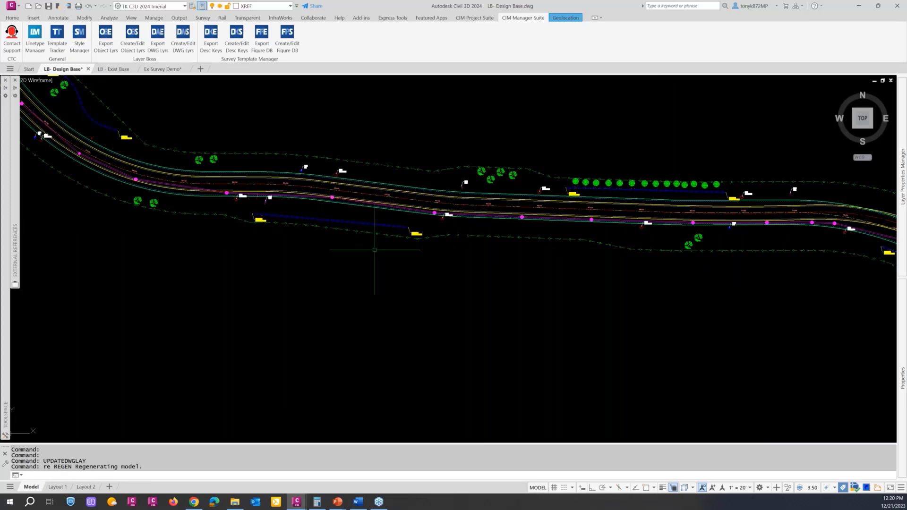
Examine the color and linetype of the xref's retaining walls in the drawing.
left_click(359, 222)
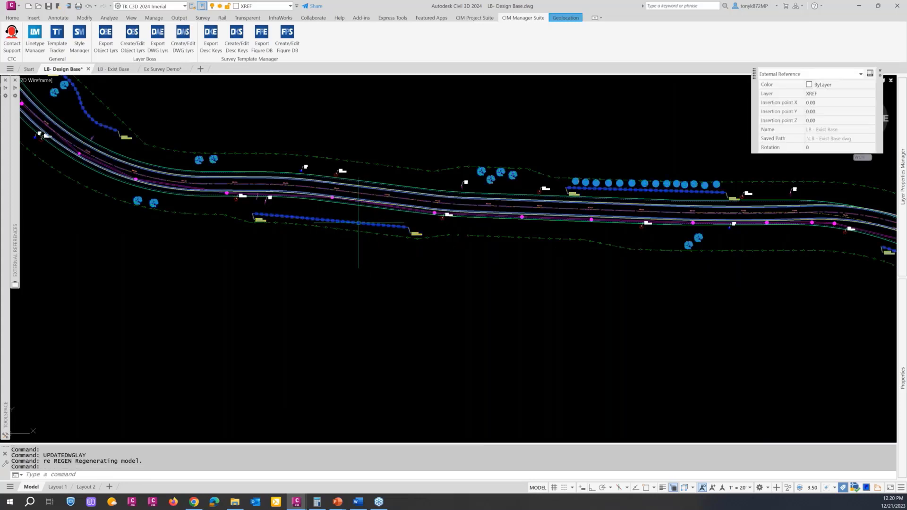
scroll(359, 223, "up", 3)
key("Escape")
key("Escape")
key("Escape")
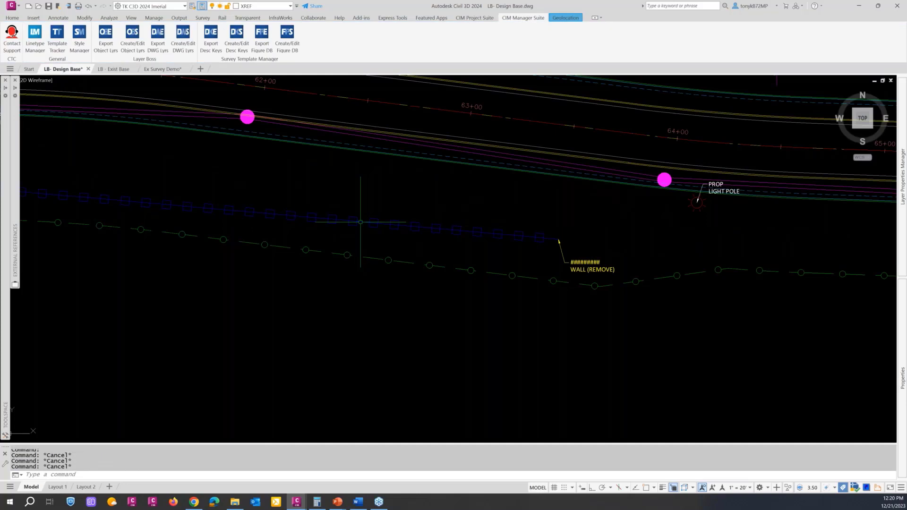
scroll(360, 215, "down", 8)
scroll(360, 222, "down", 2)
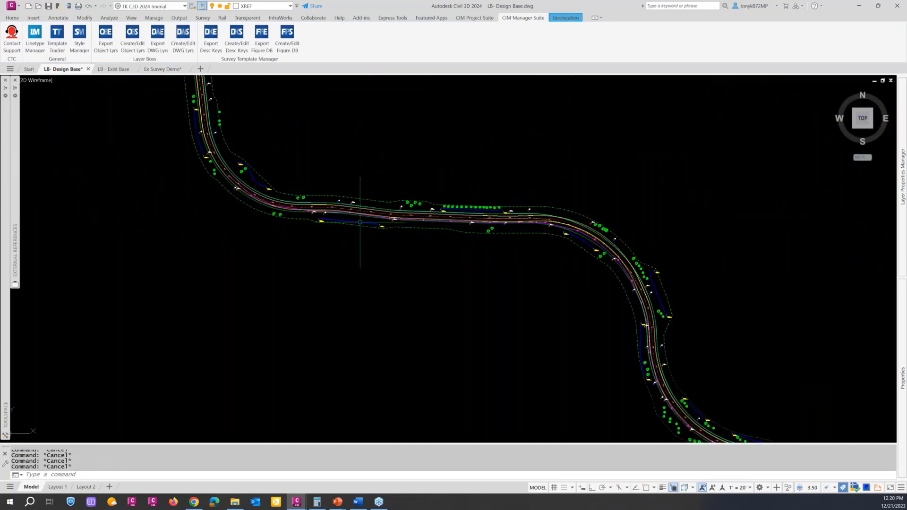
Show the Xref Overrides layers in the Layer Properties Manager.
scroll(372, 255, "down", 2)
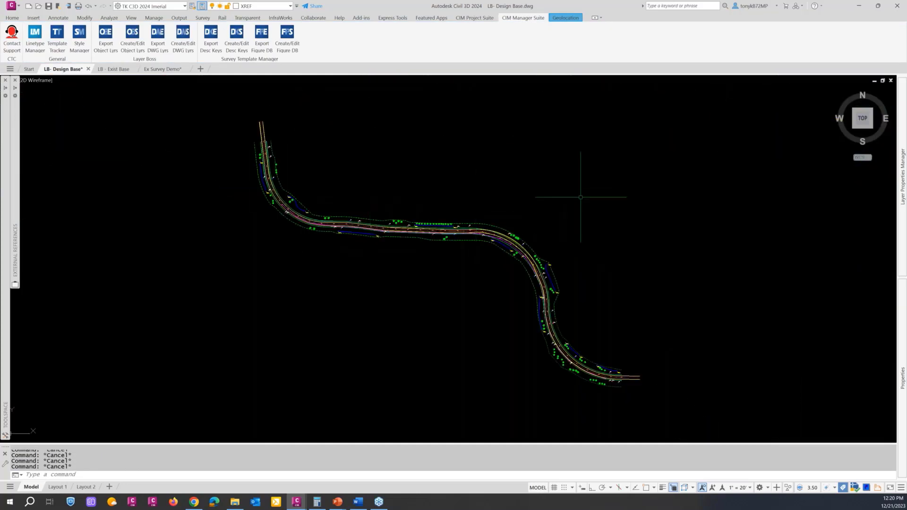
middle_click_drag(558, 200, 496, 195)
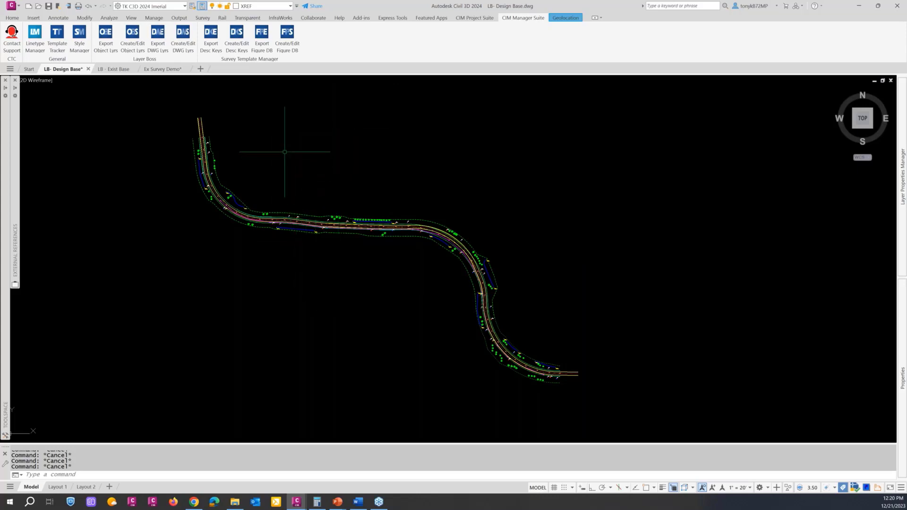
scroll(300, 246, "up", 2)
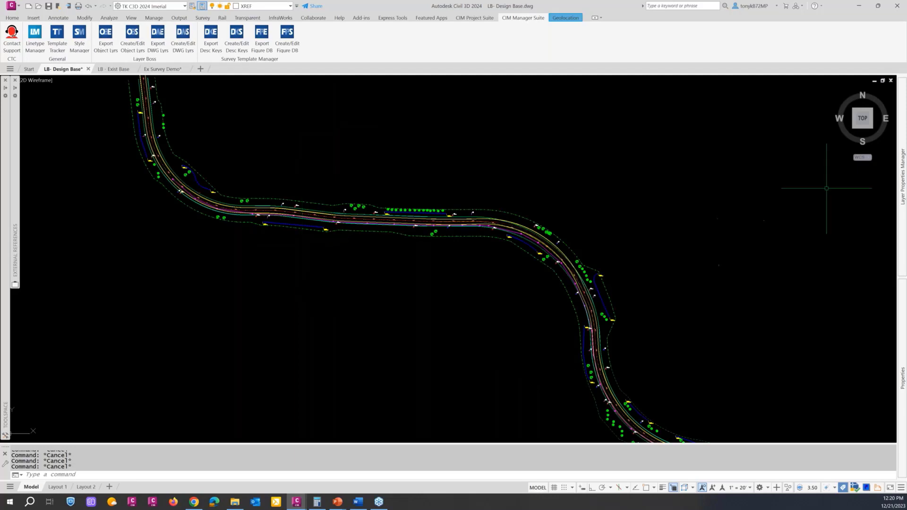
mouse_move(903, 186)
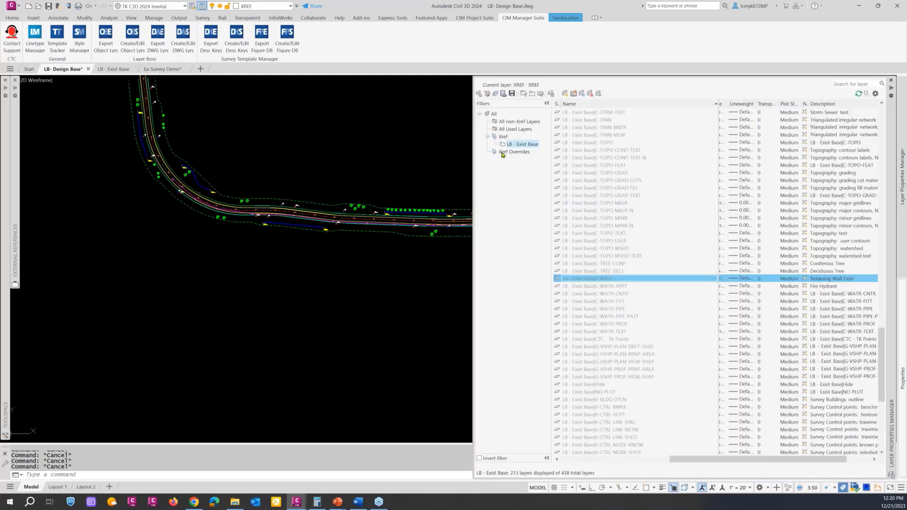
left_click(506, 153)
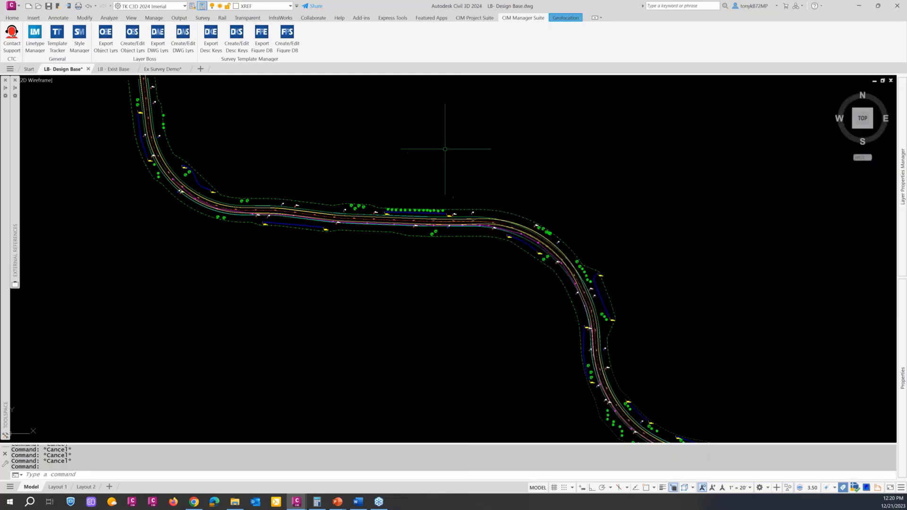
key("Escape")
middle_click_drag(271, 137, 318, 142)
key("Escape")
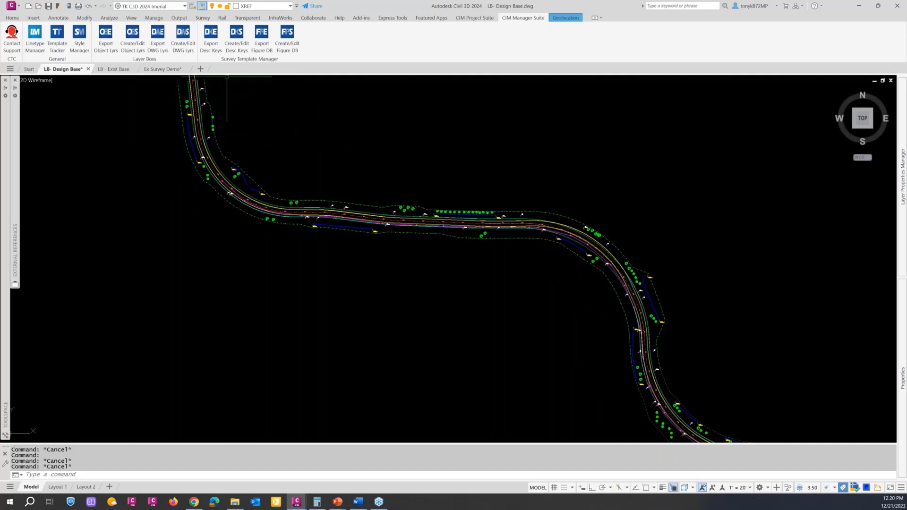
scroll(325, 226, "up", 4)
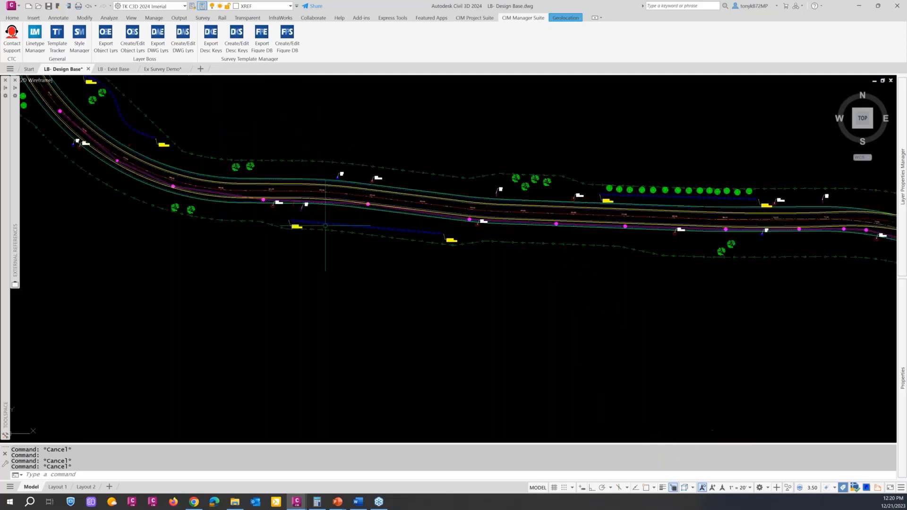
scroll(325, 222, "down", 4)
key("Escape")
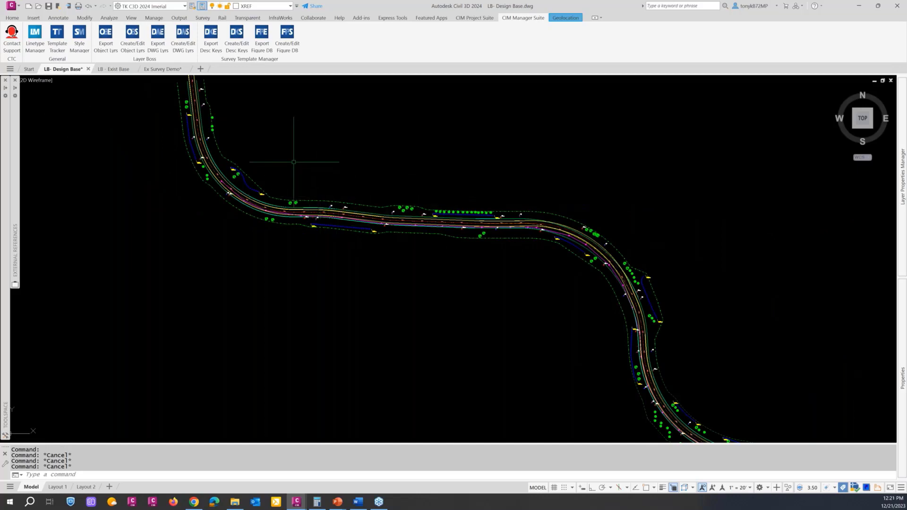
middle_click_drag(287, 157, 281, 185)
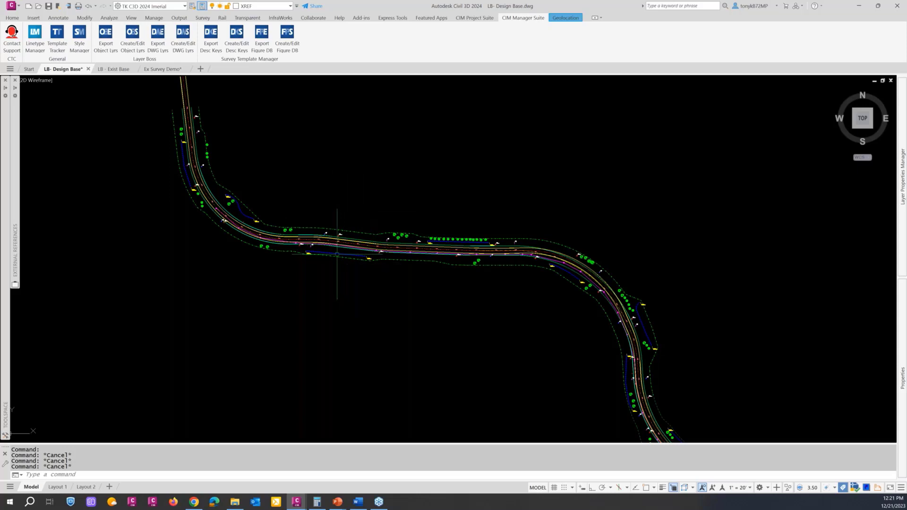
Set up a drawing layer export for only the LB - Exist Base xref, excluding the current drawing and the current layer state.
key("Escape")
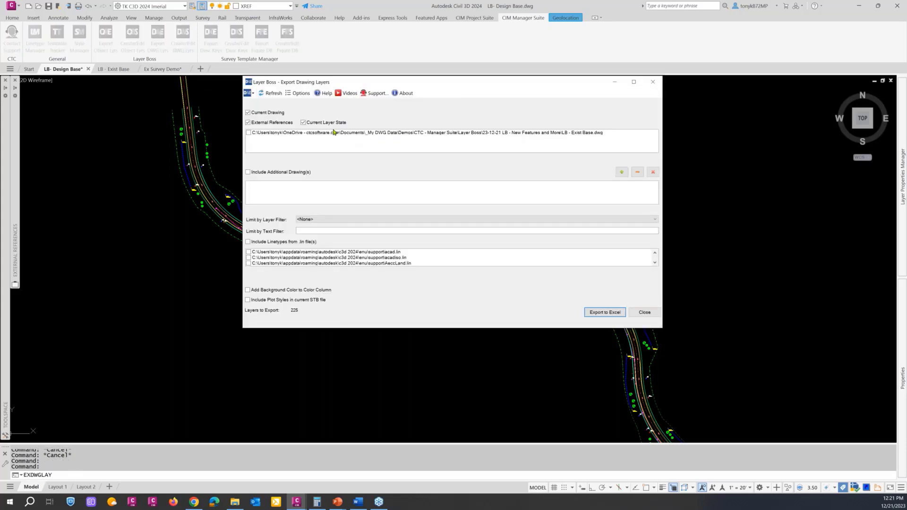
left_click(304, 124)
left_click(249, 134)
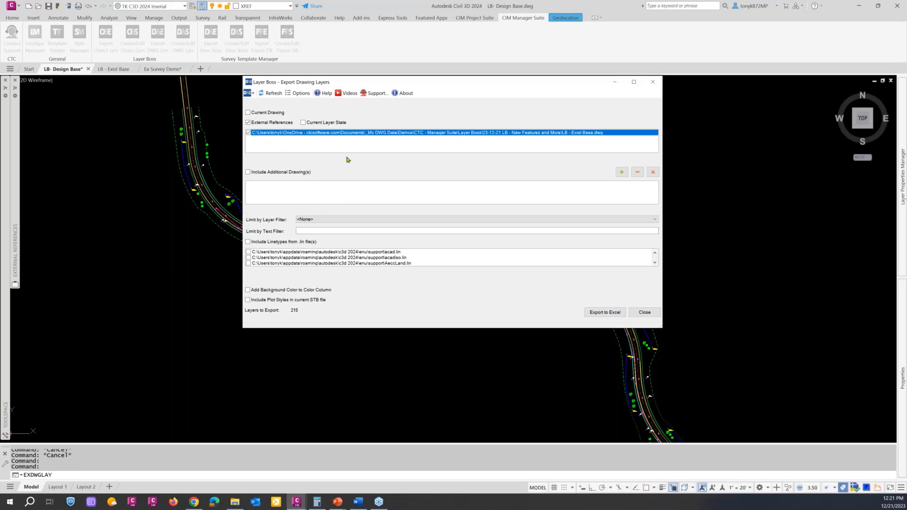
Export the xref layers to an Excel workbook named Exist Base in the 23-12-21 LB - New Features and More folder.
left_click(609, 315)
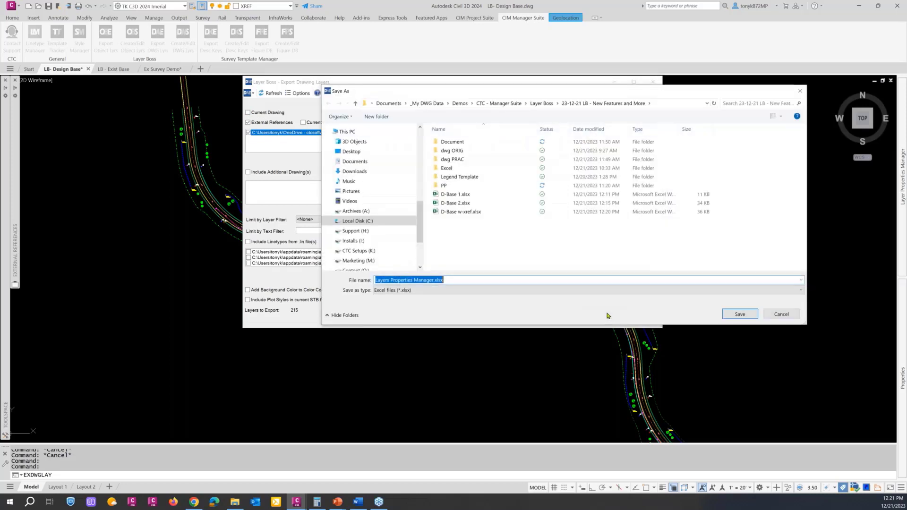
left_click(453, 278)
left_click_drag(456, 276, 364, 283)
type("Eist")
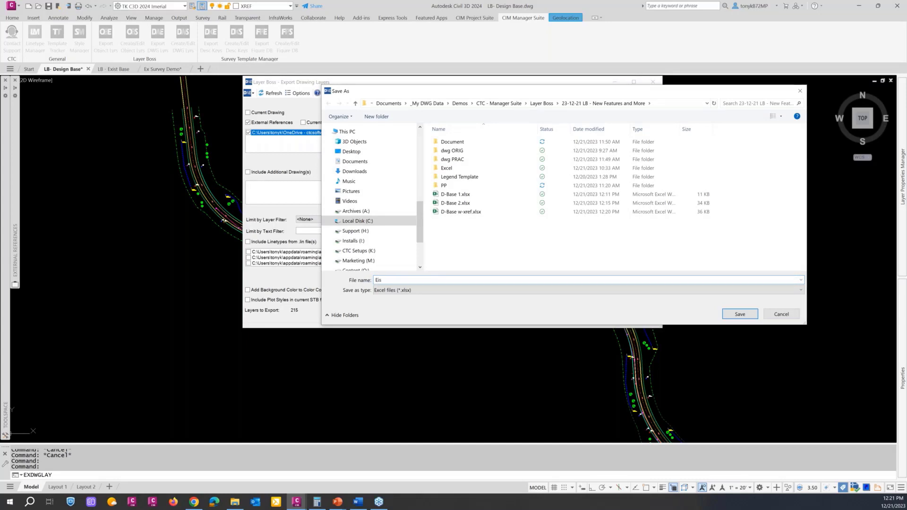
key("BackSpace")
type("x")
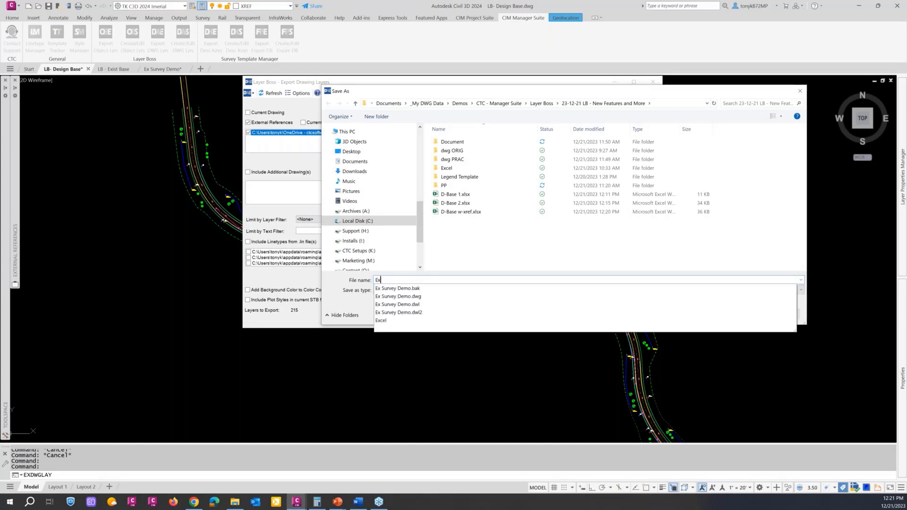
type("ist Base")
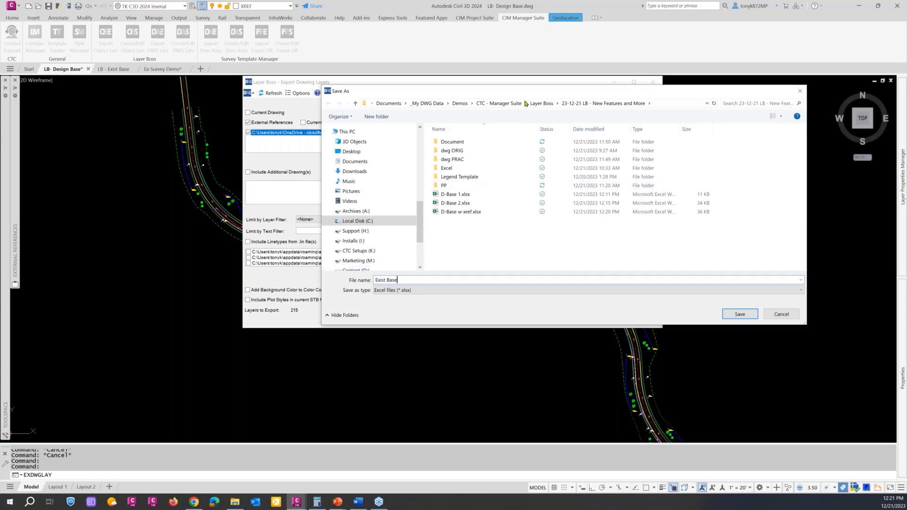
left_click_drag(519, 91, 535, 163)
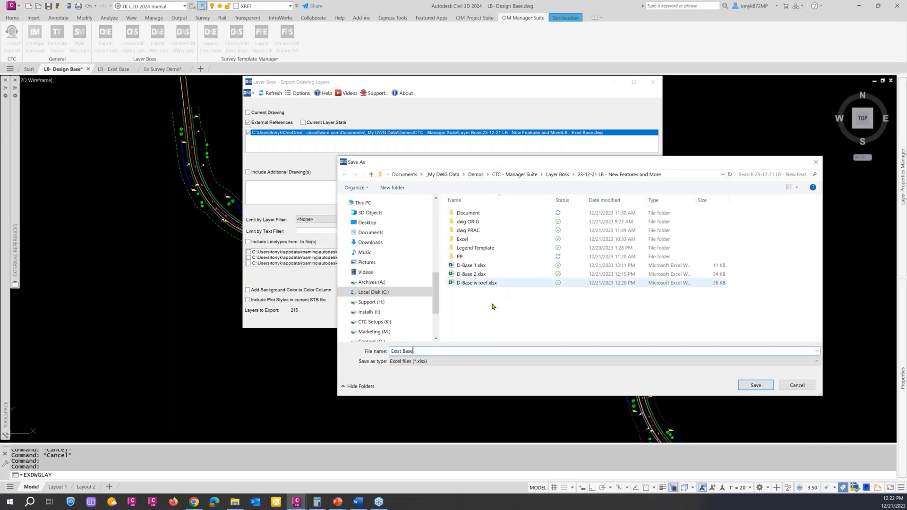
left_click(750, 385)
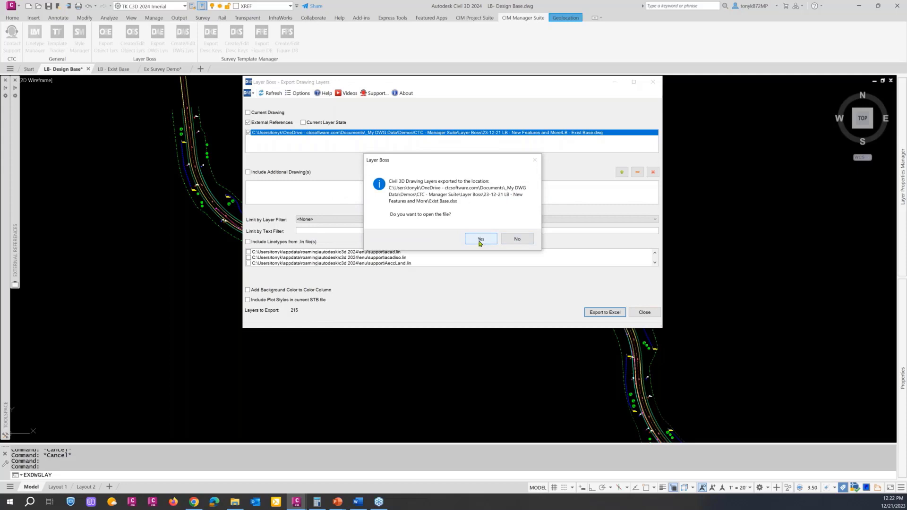
Open the exported Exist Base workbook, examine the C-WALL layer's color, linetype and description, and close the workbook.
left_click(480, 240)
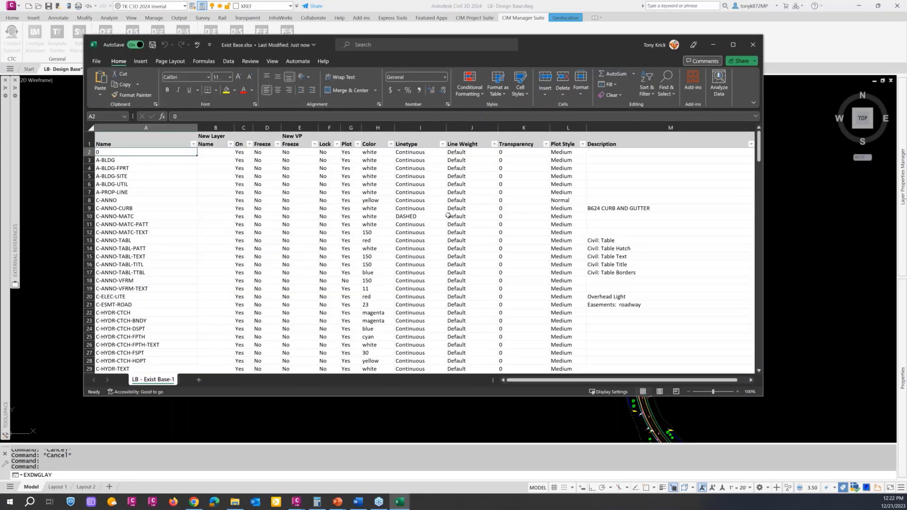
scroll(373, 251, "down", 10)
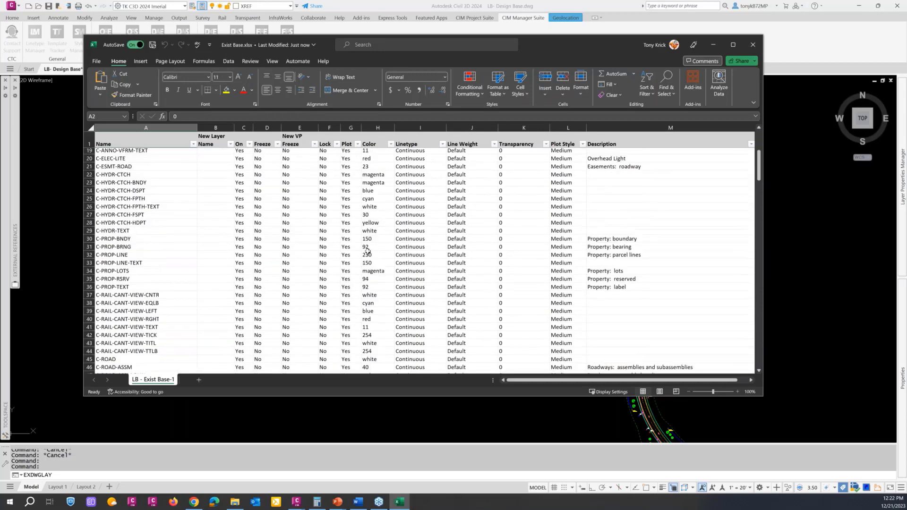
scroll(365, 252, "down", 16)
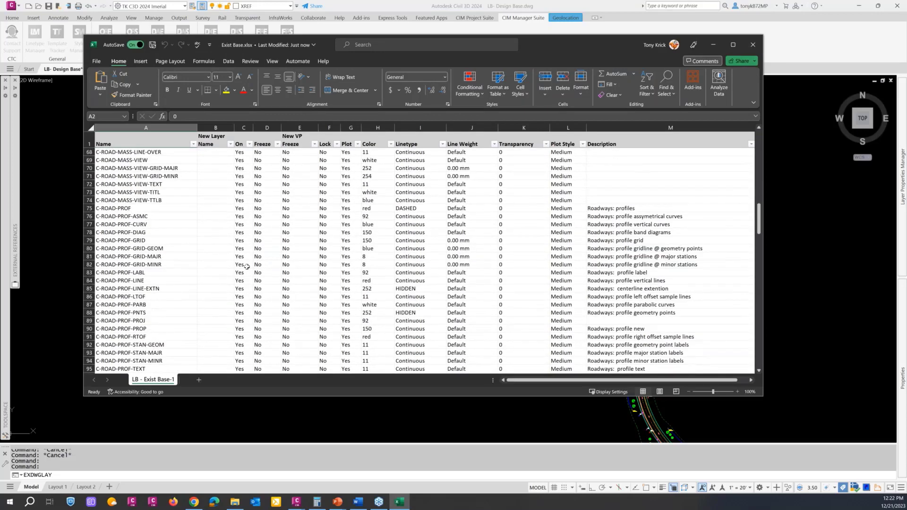
scroll(241, 269, "down", 4)
scroll(199, 272, "down", 14)
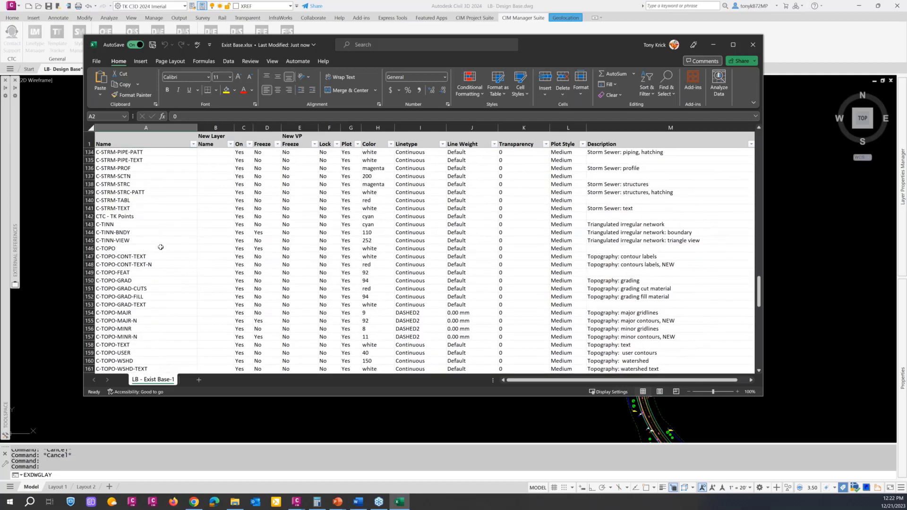
scroll(151, 242, "up", 8)
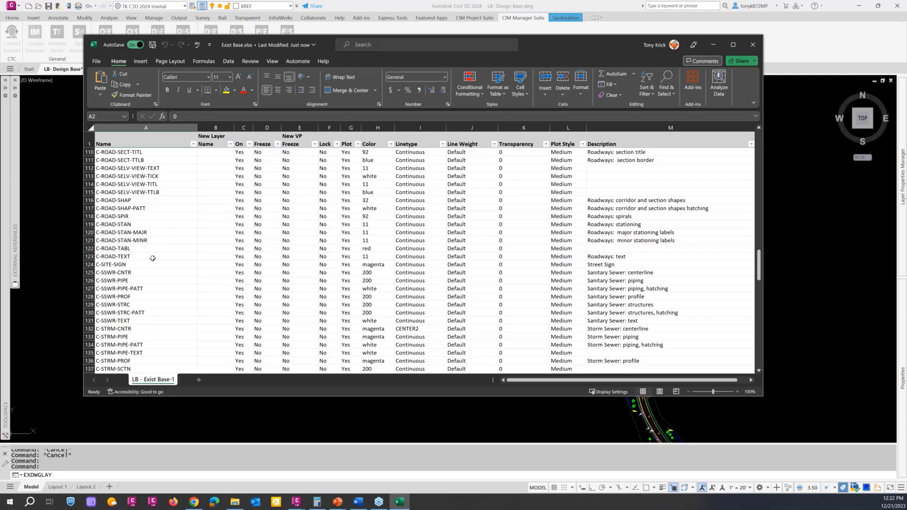
scroll(152, 258, "up", 6)
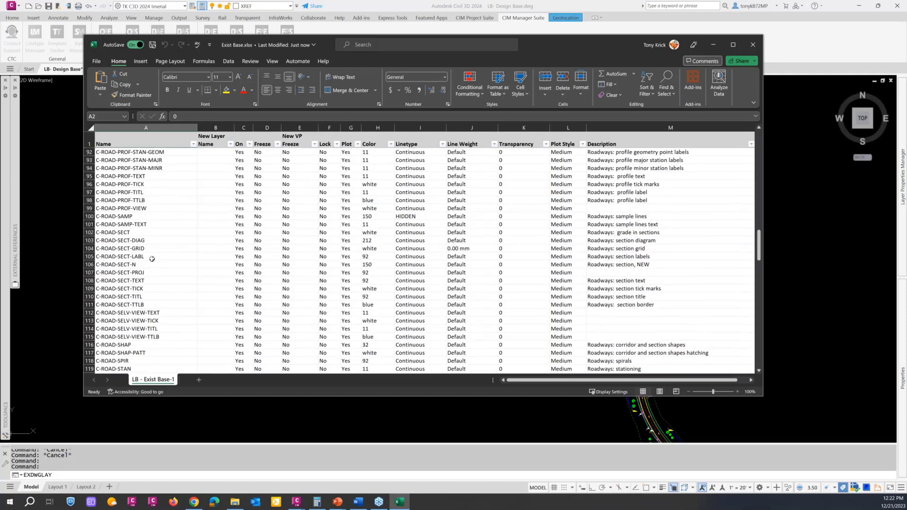
scroll(153, 259, "down", 4)
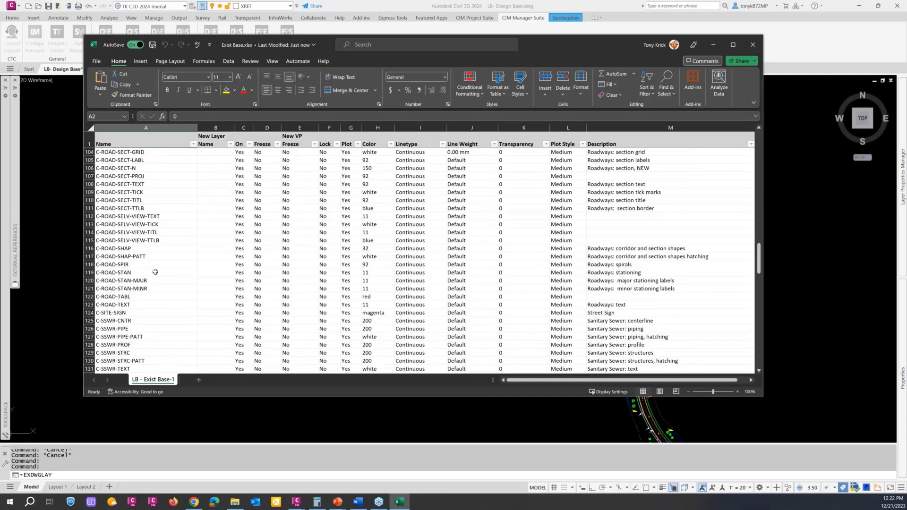
scroll(154, 272, "down", 4)
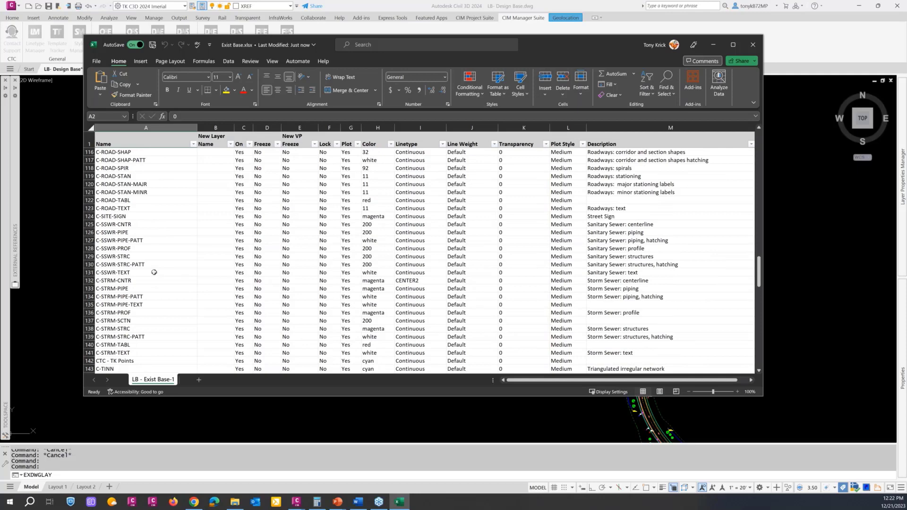
scroll(151, 273, "down", 8)
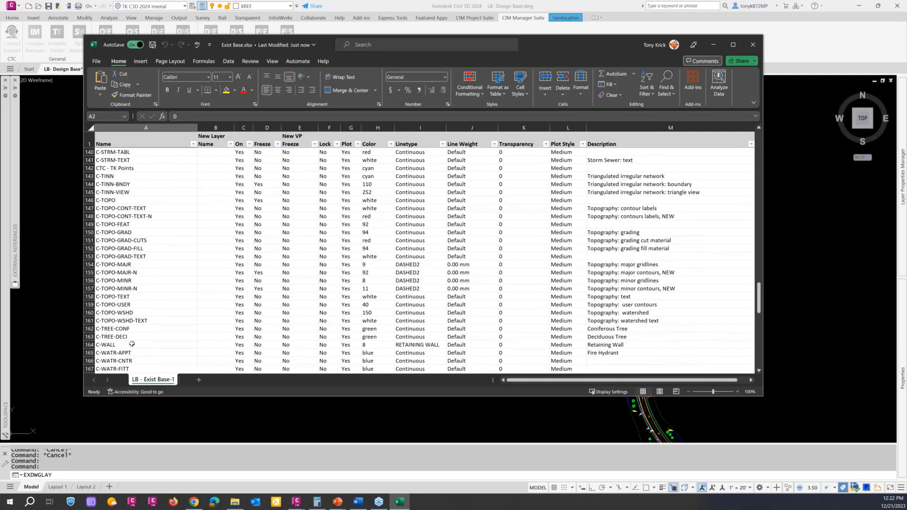
scroll(138, 326, "down", 2)
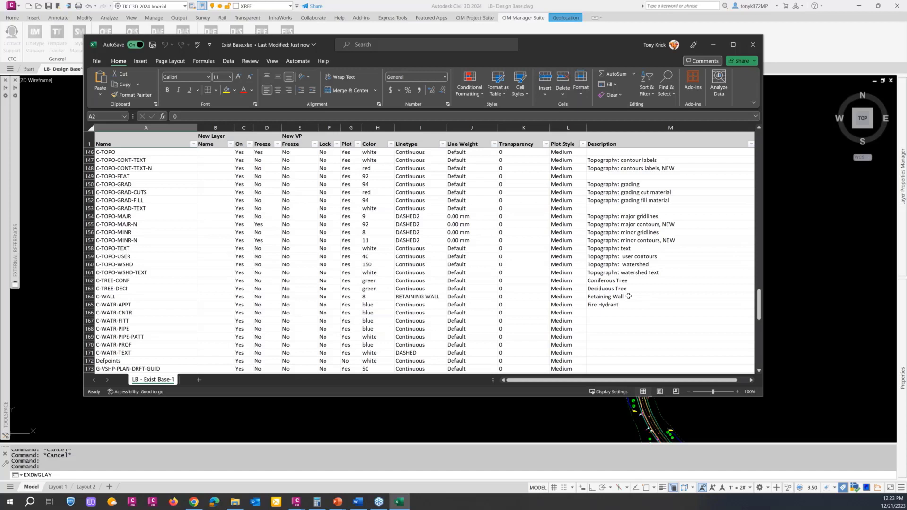
left_click(671, 128)
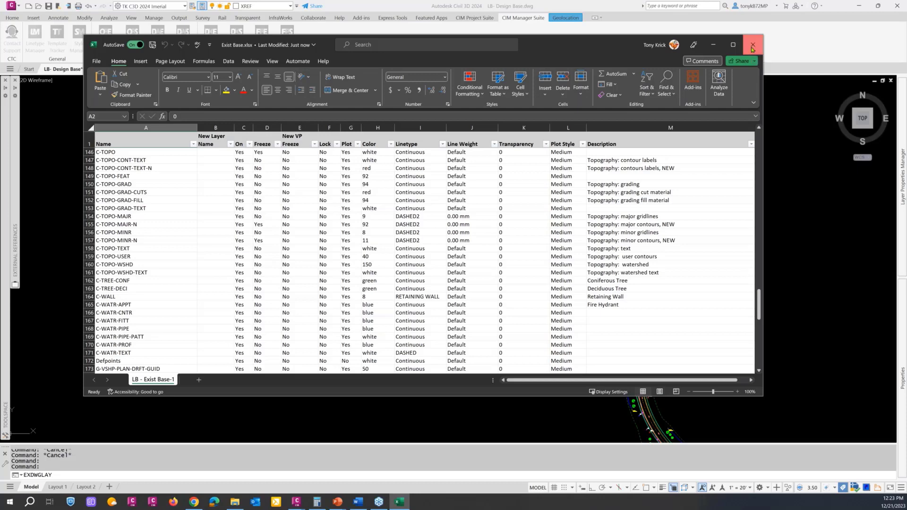
left_click(753, 47)
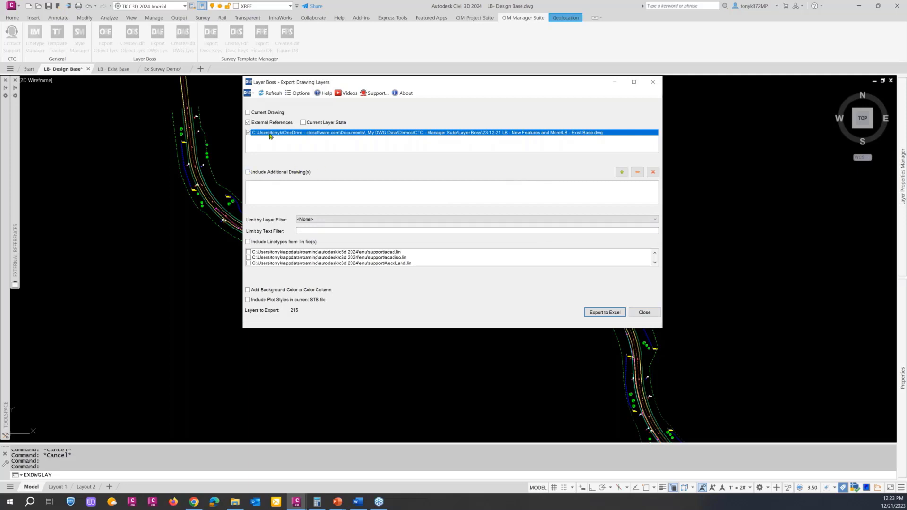
Exclude the LB - Exist Base xref, enable additional drawings for the export, and browse for a drawing to add.
left_click(250, 133)
left_click(249, 173)
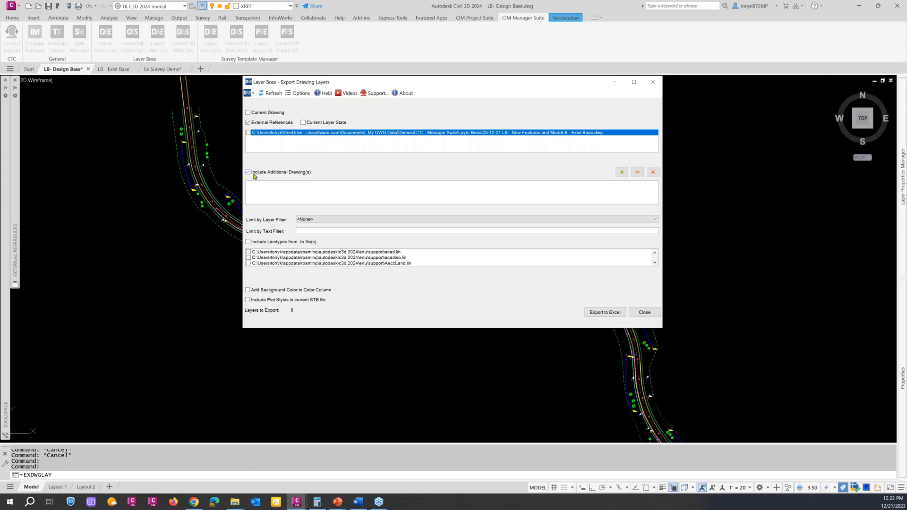
left_click(618, 174)
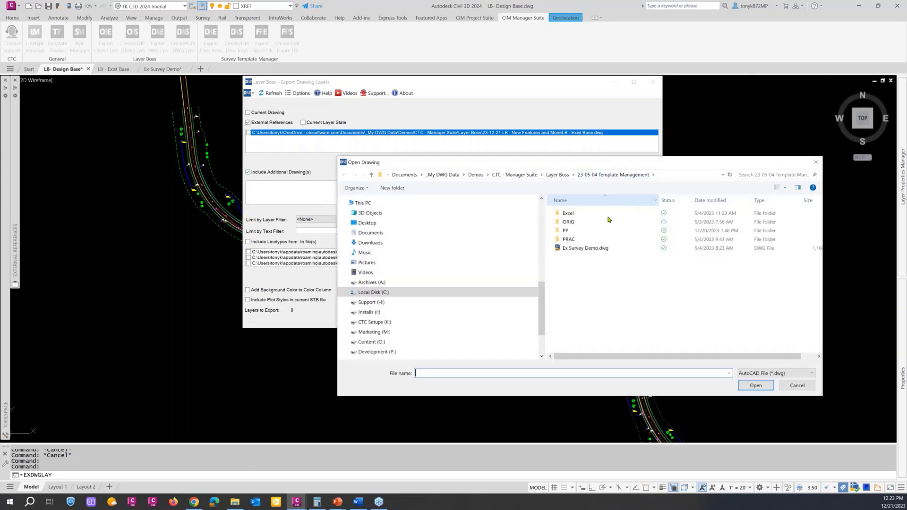
double_click(572, 222)
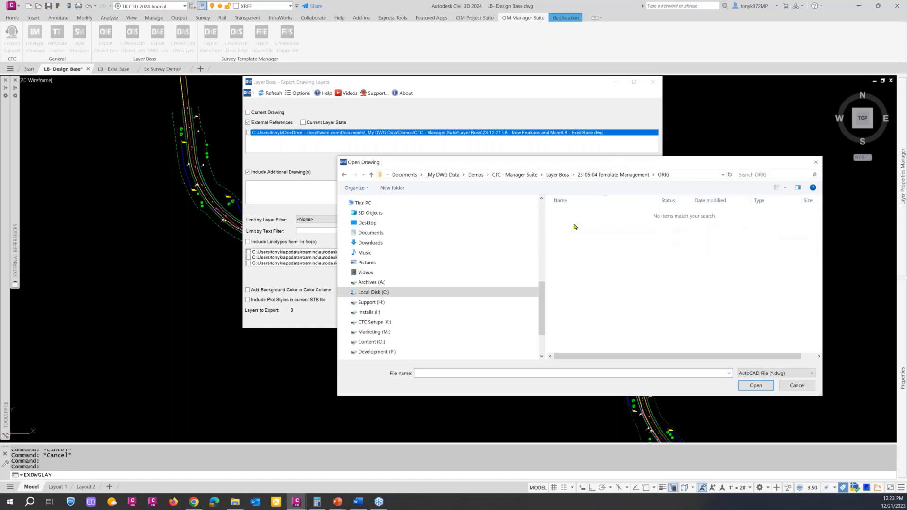
left_click(797, 385)
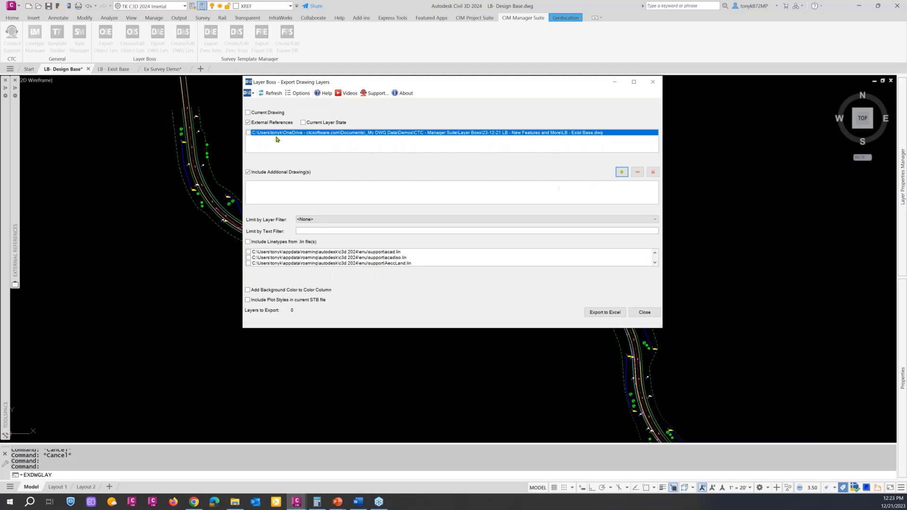
left_click(621, 172)
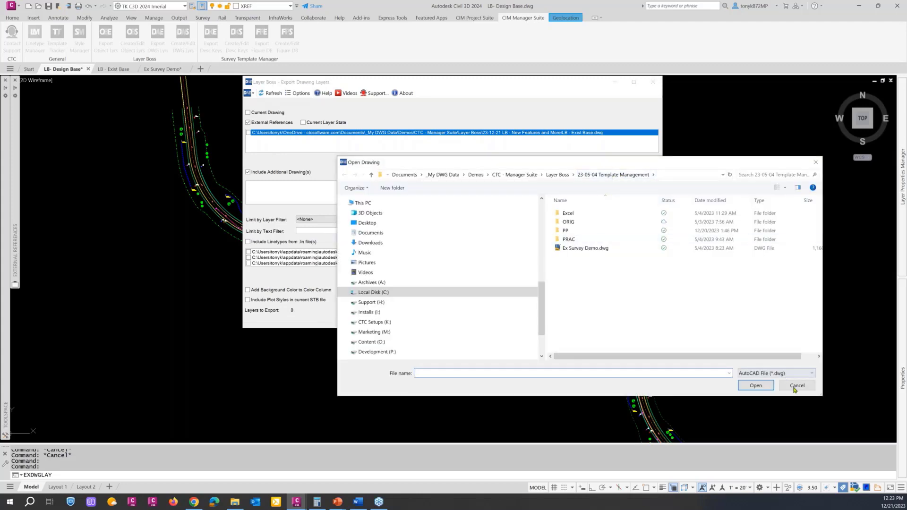
left_click(797, 386)
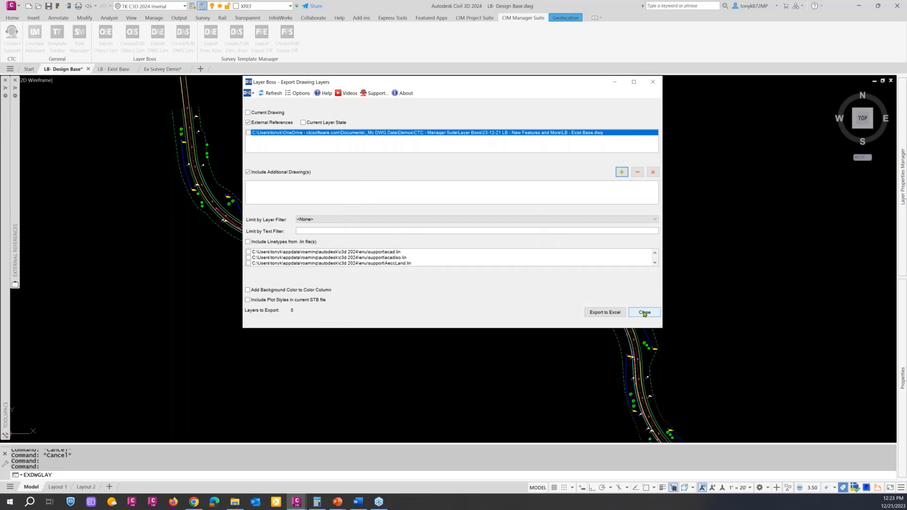
Export the LB - Exist Base xref's current layer state, with background colors and STB plot styles included, to a workbook named Exist Base Curr.
left_click(249, 290)
left_click(249, 133)
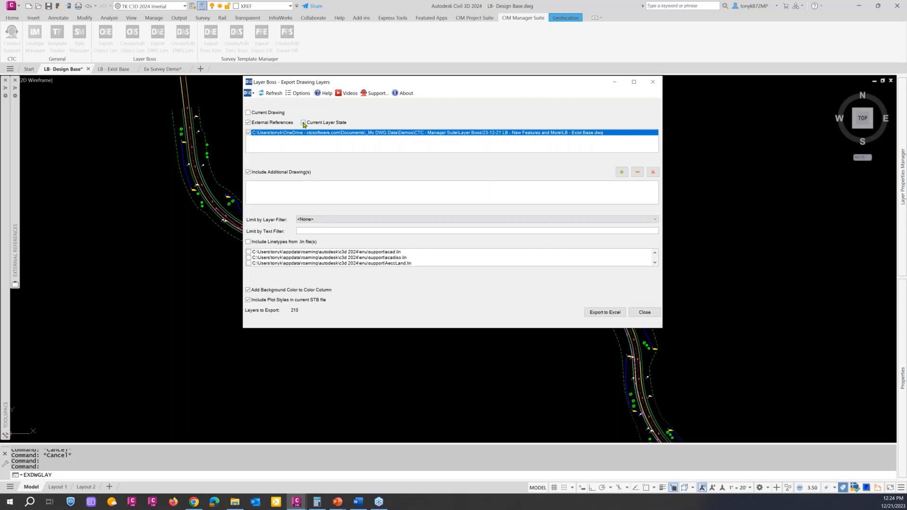
left_click(607, 313)
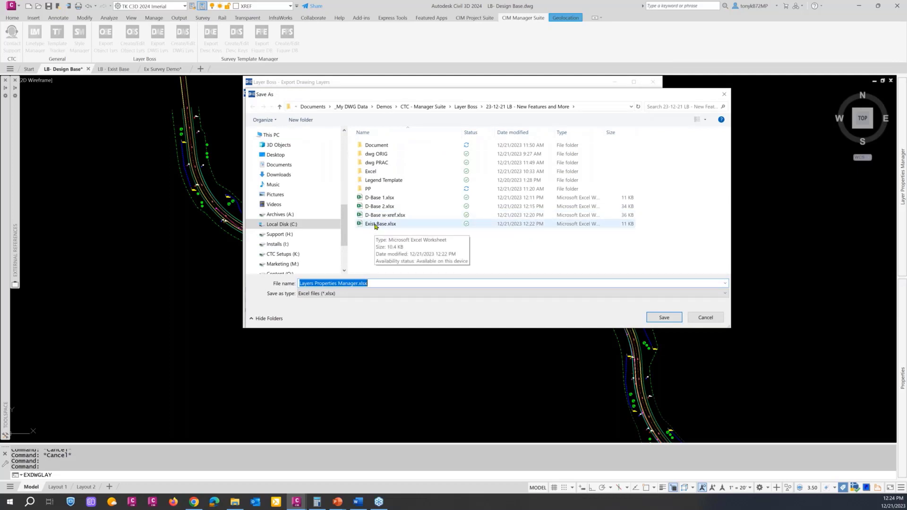
left_click(376, 224)
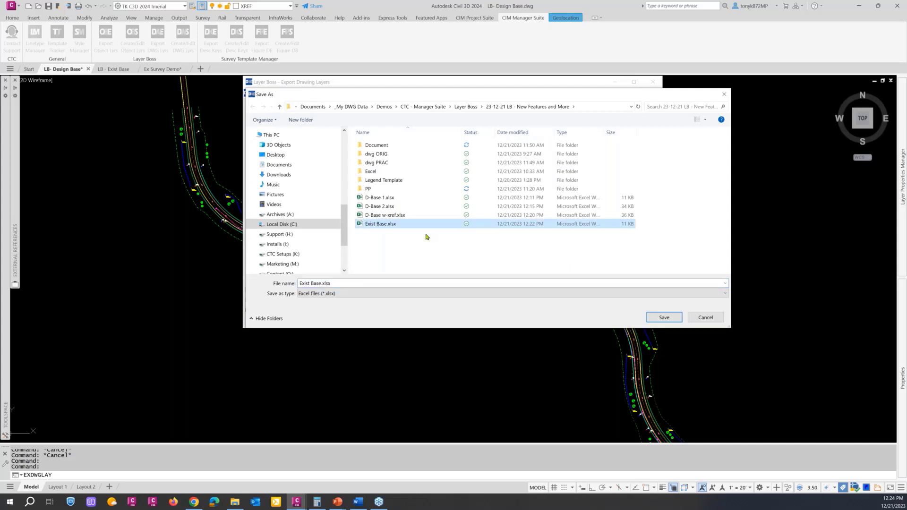
left_click(661, 317)
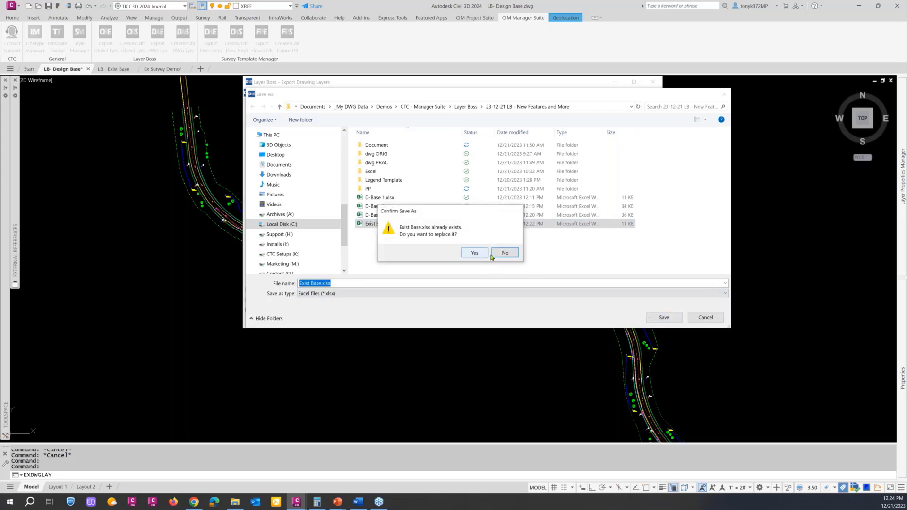
left_click(506, 254)
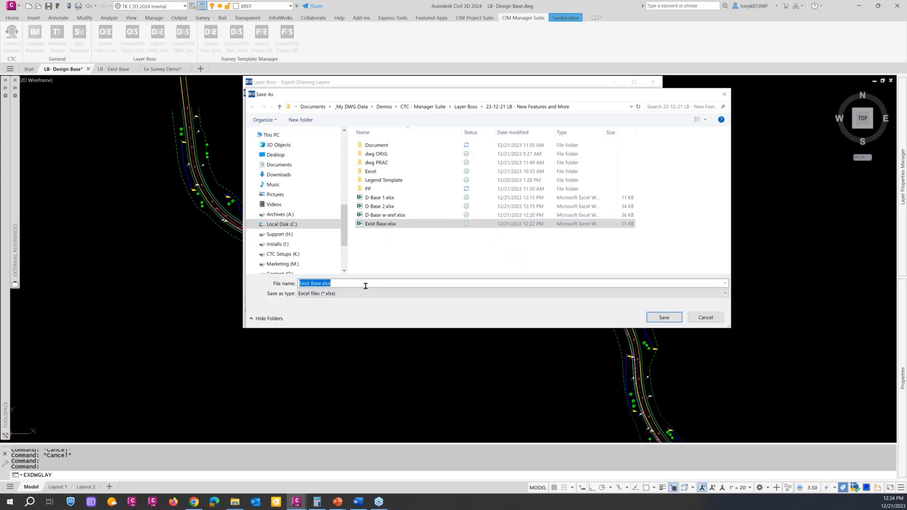
left_click(344, 283)
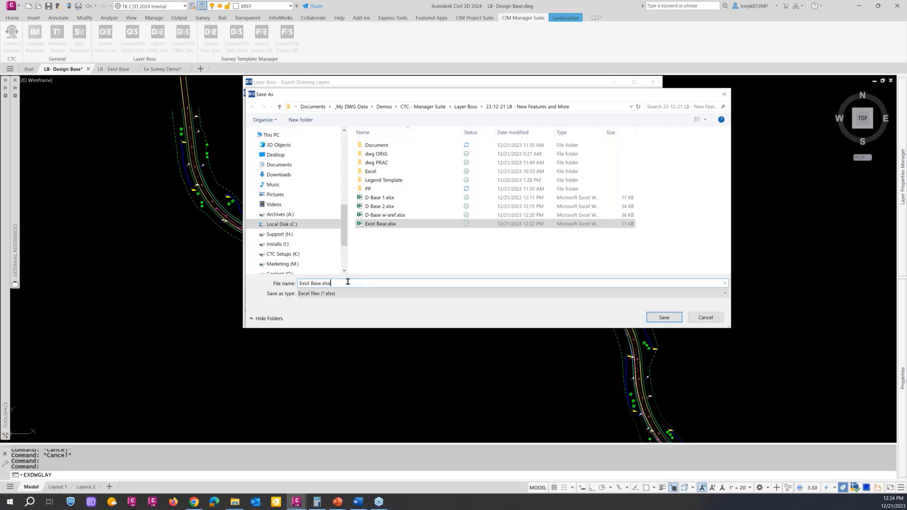
key("BackSpace")
key("BackSpace")
key("BackSpace")
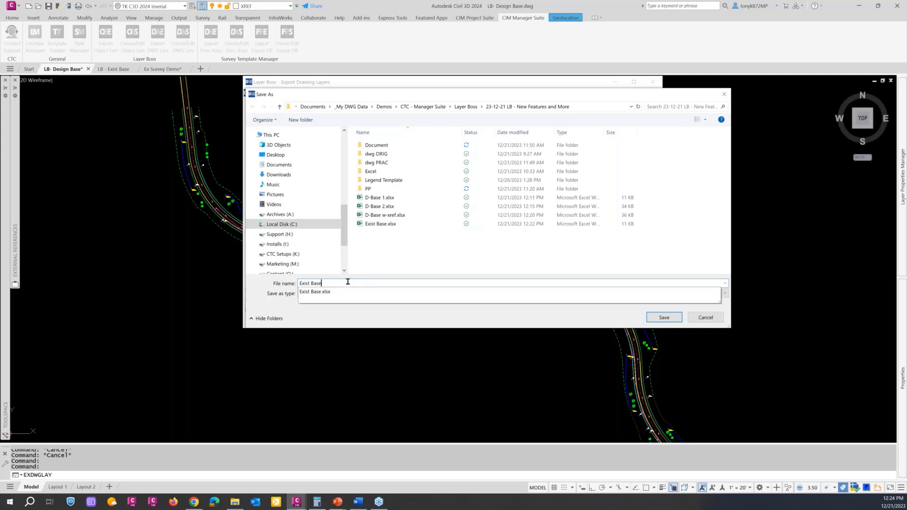
type("Curr")
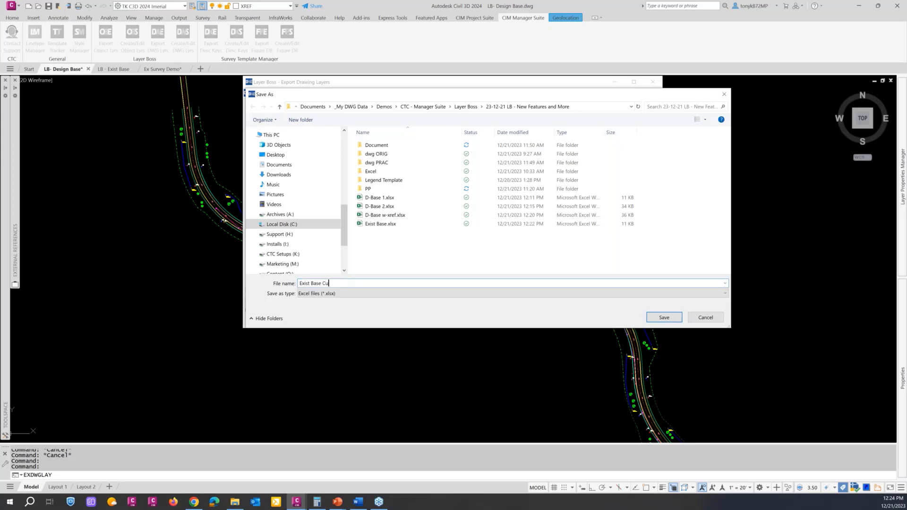
left_click(665, 317)
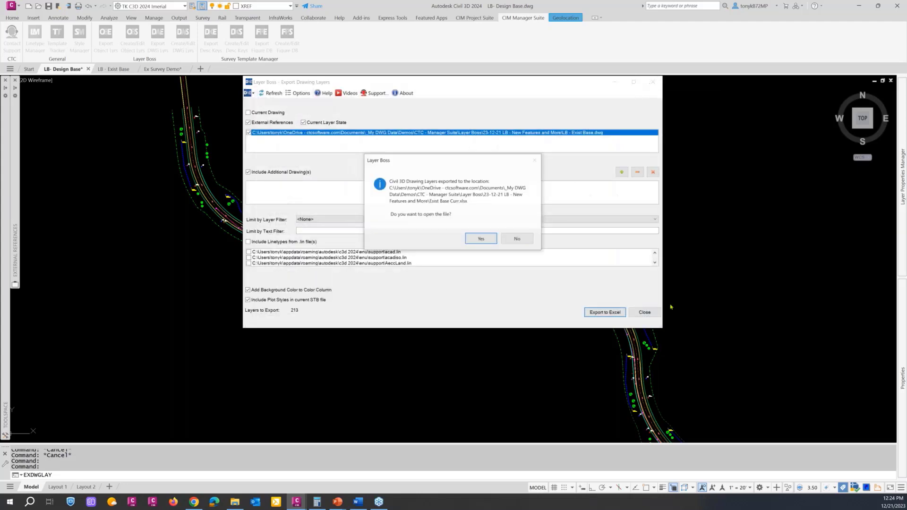
Open the Exist Base Curr workbook, examine the xref layers' color backgrounds and the C-WALL overrides, and close it.
left_click(481, 238)
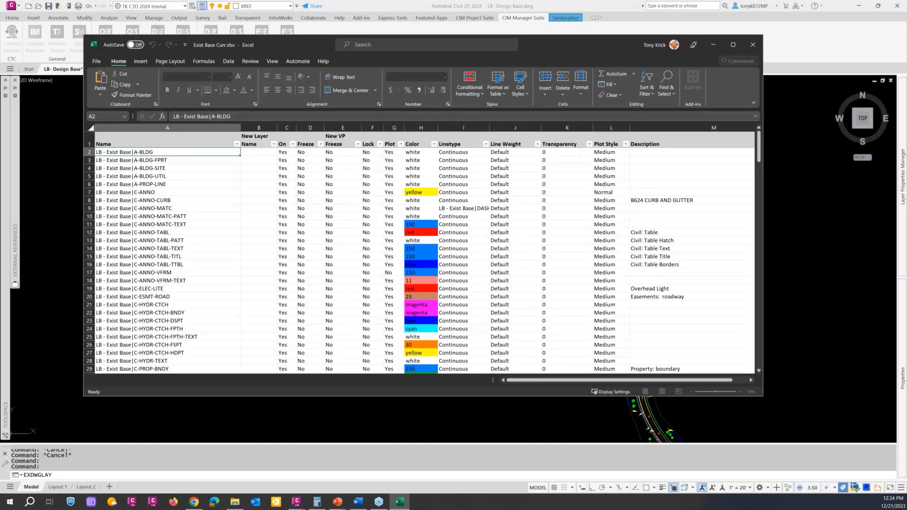
scroll(421, 224, "down", 20)
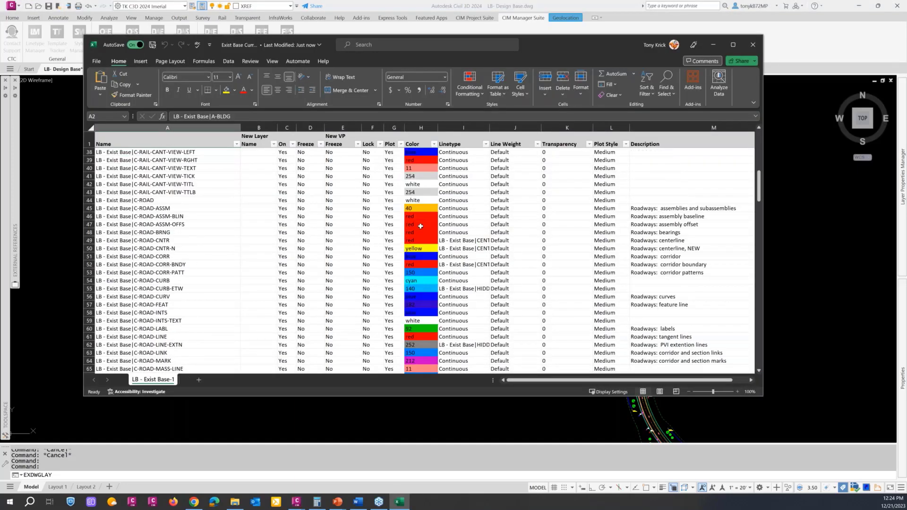
scroll(416, 228, "down", 1)
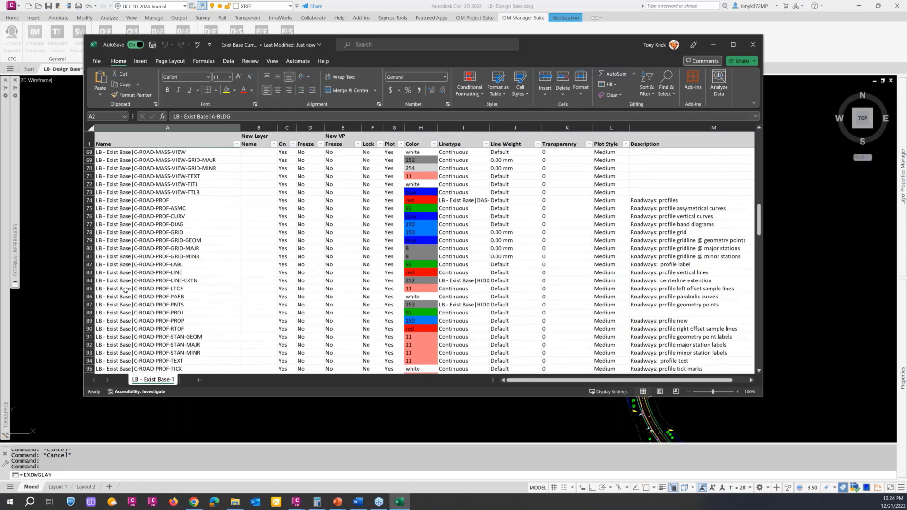
scroll(233, 280, "down", 20)
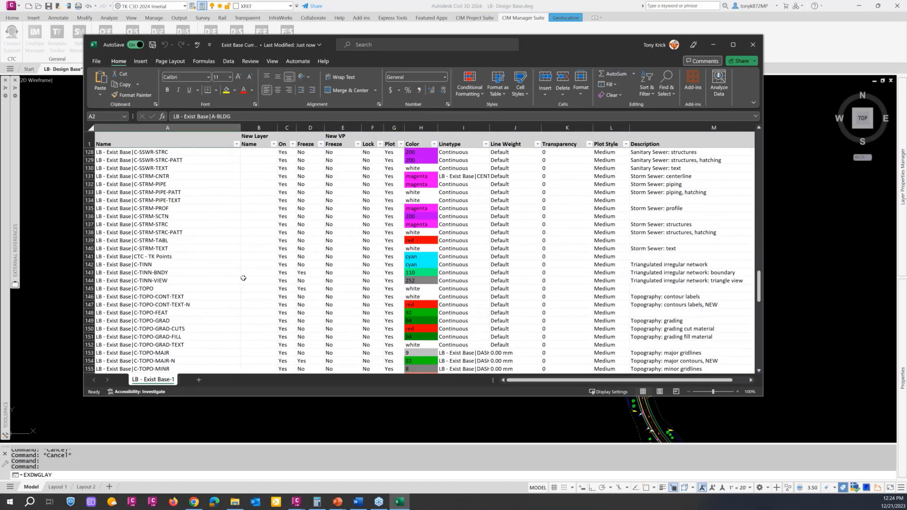
scroll(243, 278, "down", 12)
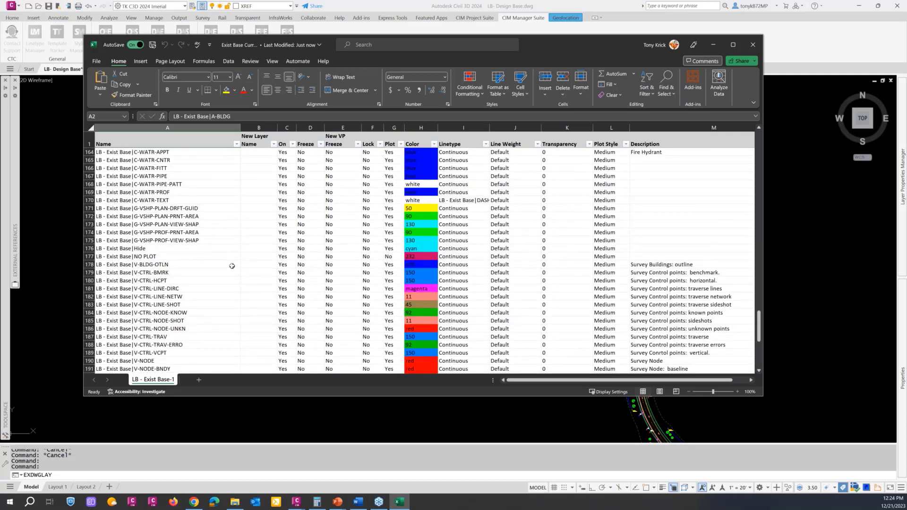
scroll(231, 265, "up", 4)
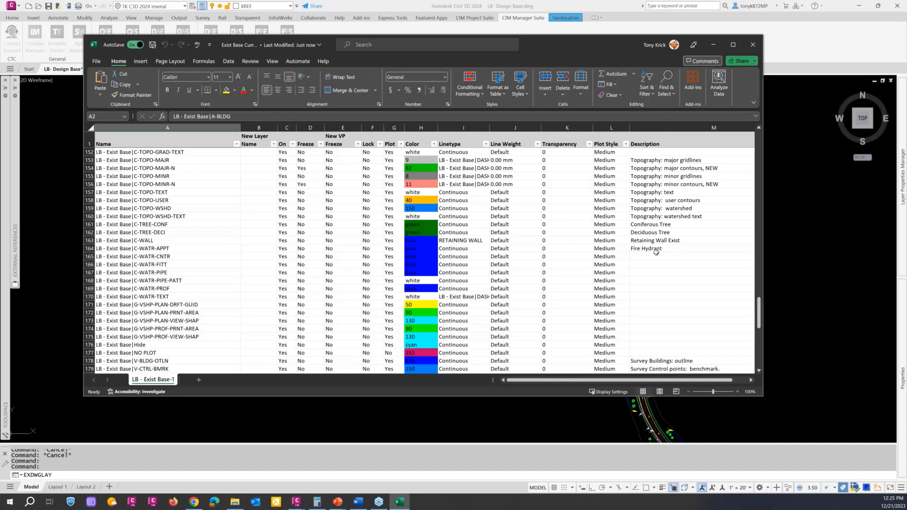
left_click(753, 46)
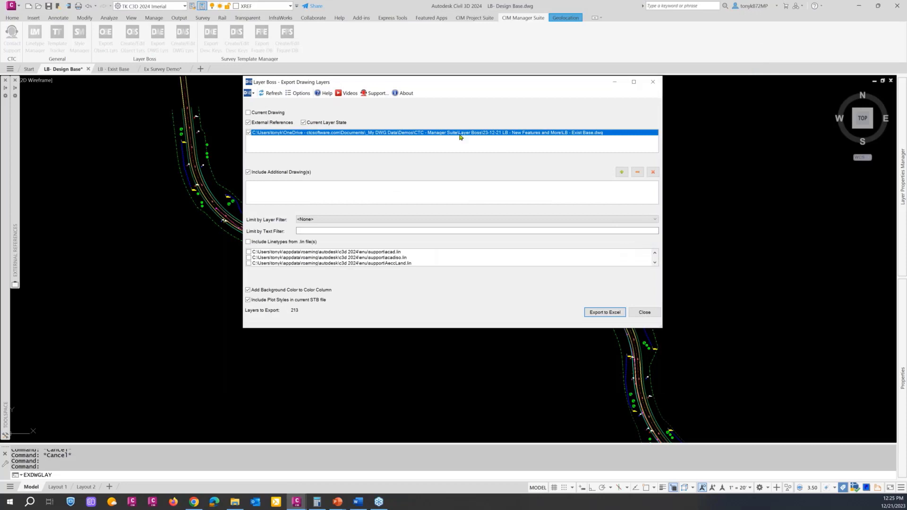
Include the current drawing in the layer export, and close the export dialog without exporting.
left_click(249, 113)
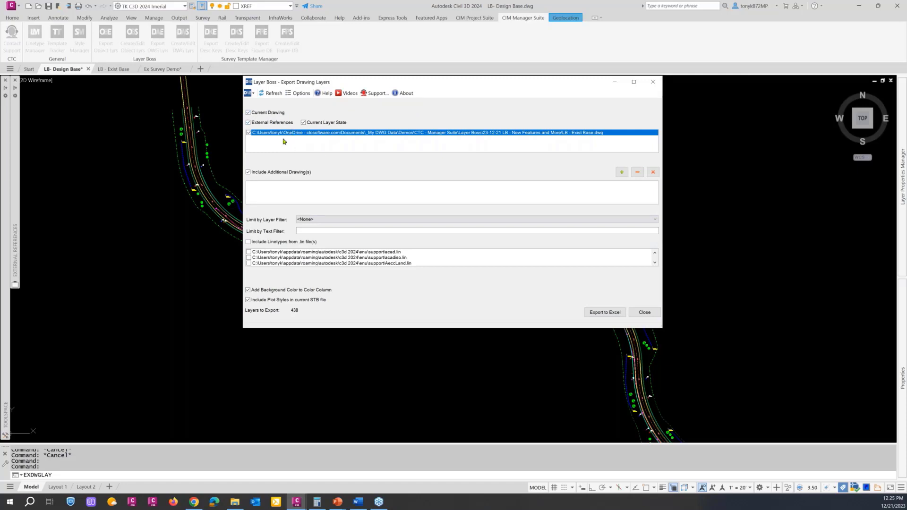
key("ctrl")
key("ctrl")
left_click(644, 313)
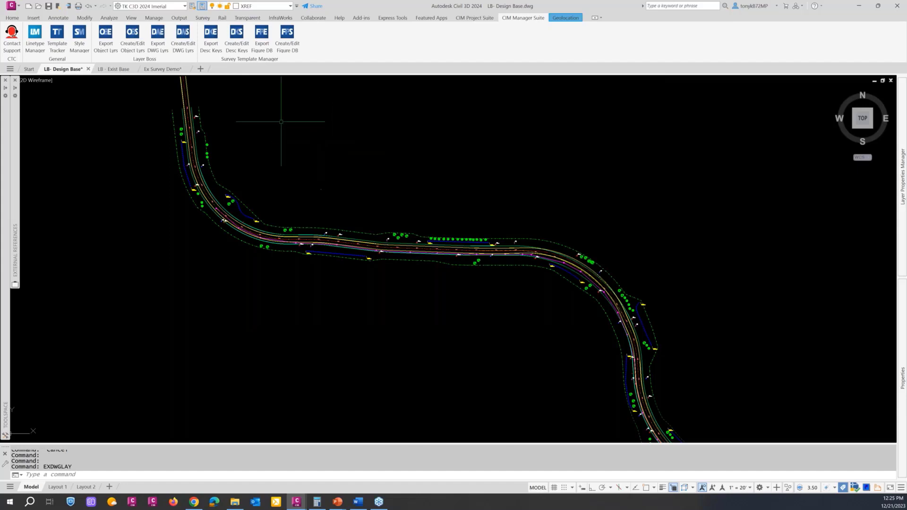
Switch to the Ex Survey Demo drawing, examine the object layer assignments in its drawing settings, and close them without changes.
left_click(155, 70)
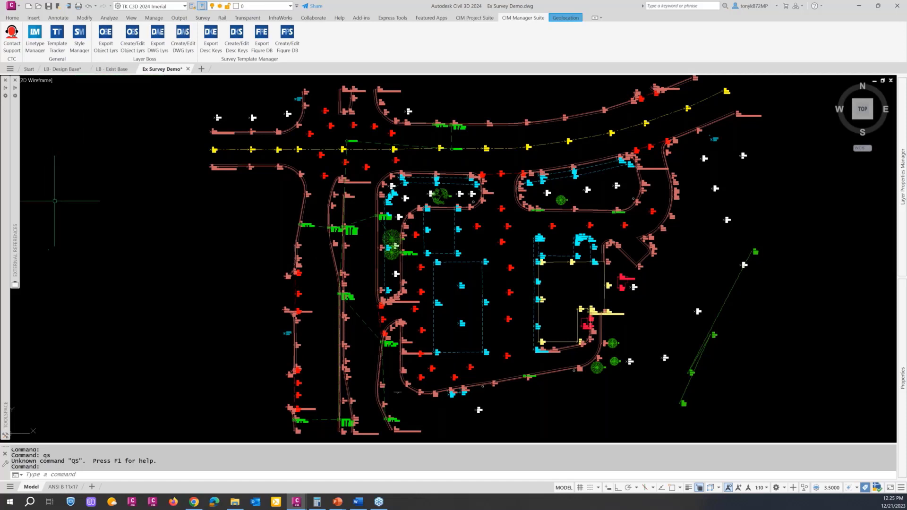
mouse_move(7, 183)
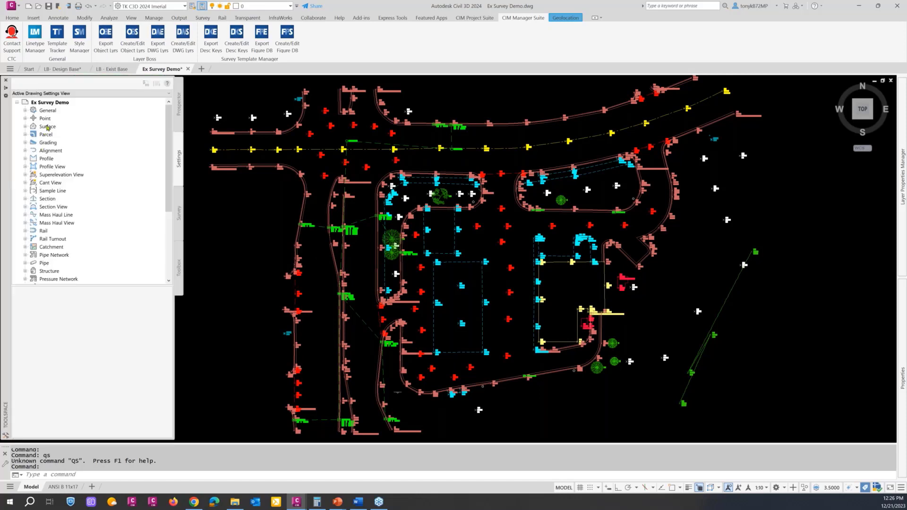
left_click(63, 103)
right_click(63, 103)
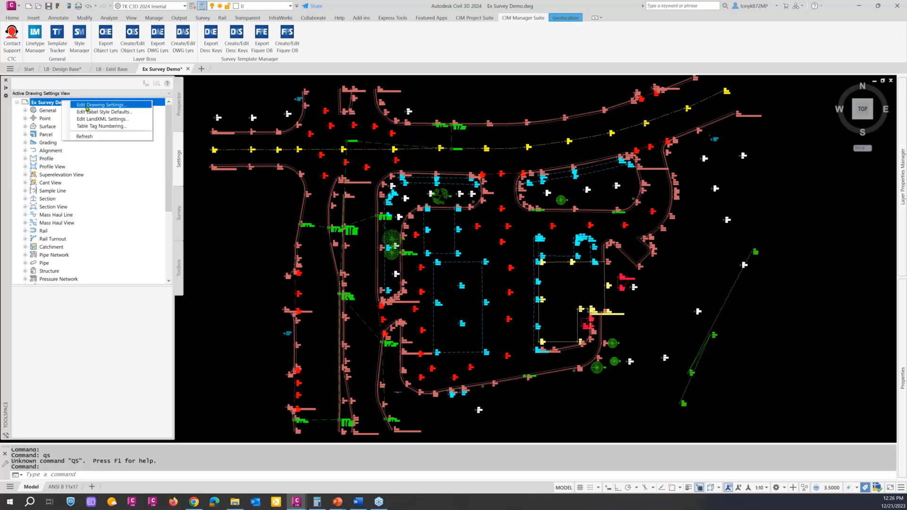
left_click(87, 106)
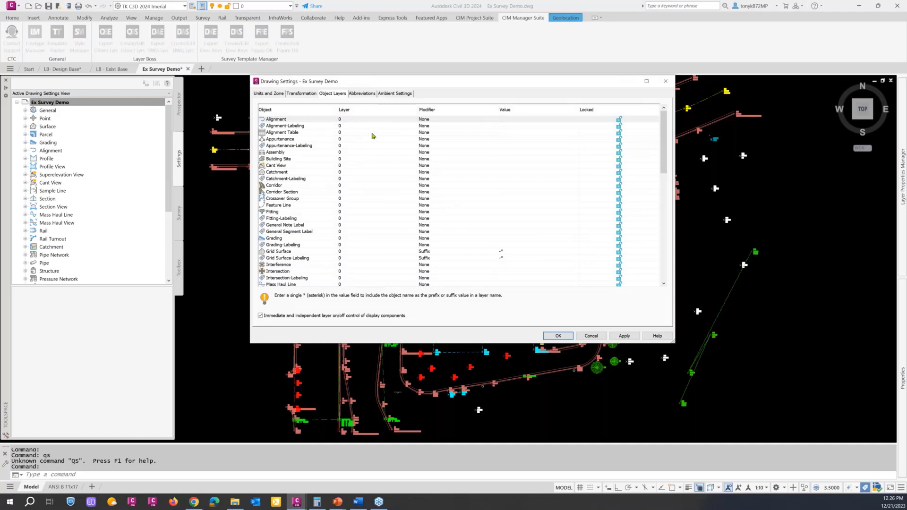
scroll(370, 142, "down", 7)
scroll(370, 146, "down", 8)
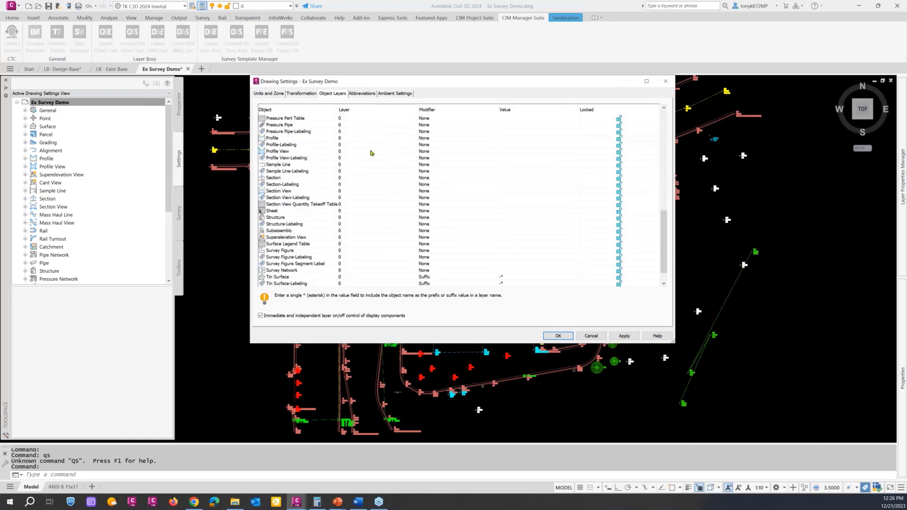
scroll(370, 153, "up", 15)
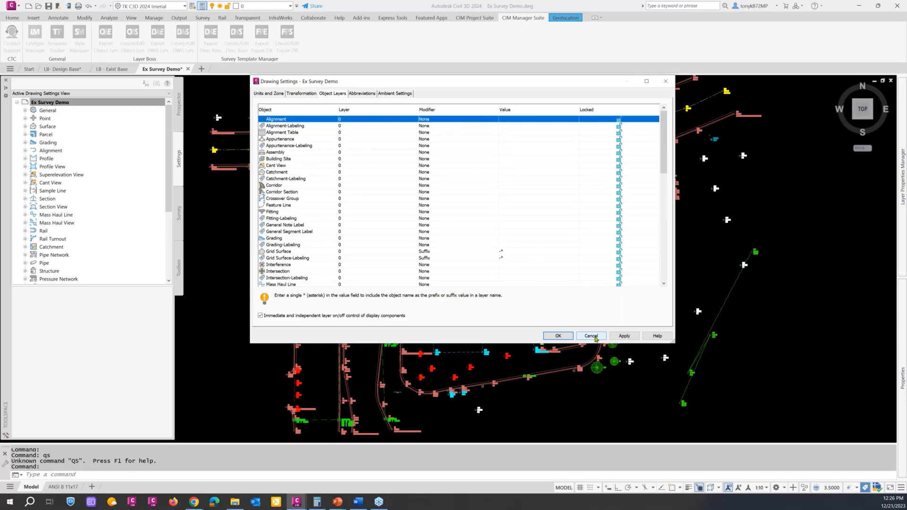
left_click(591, 336)
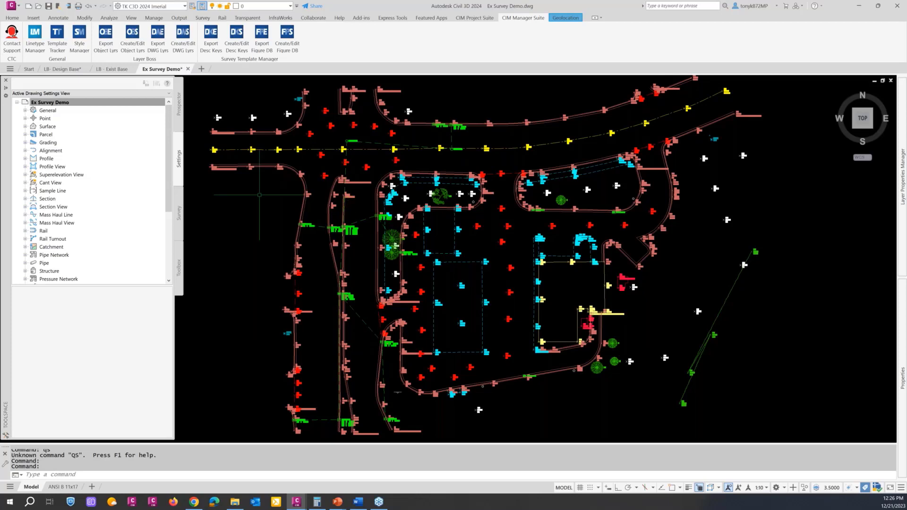
Load the Survey Tplt Obj workbook from the Excel folder into Set Object Layers and preview its assignments with new layer creation enabled.
left_click(132, 42)
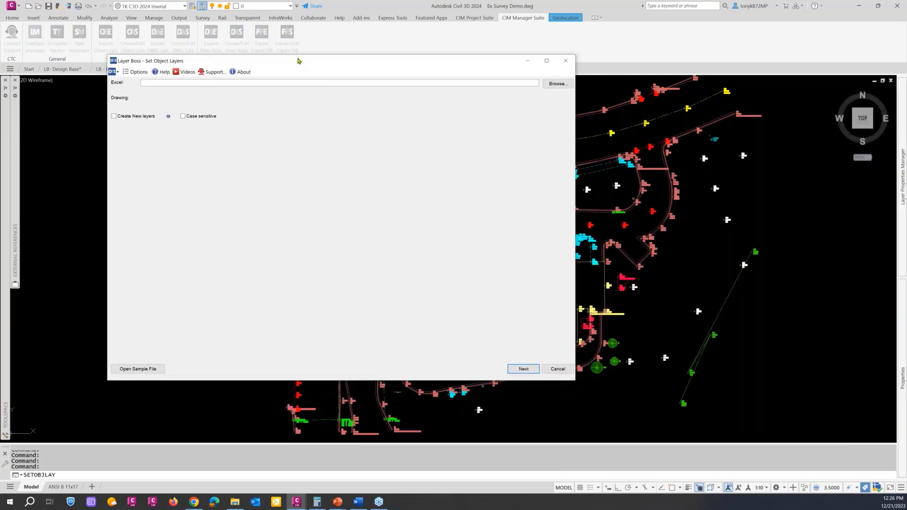
left_click_drag(297, 60, 331, 66)
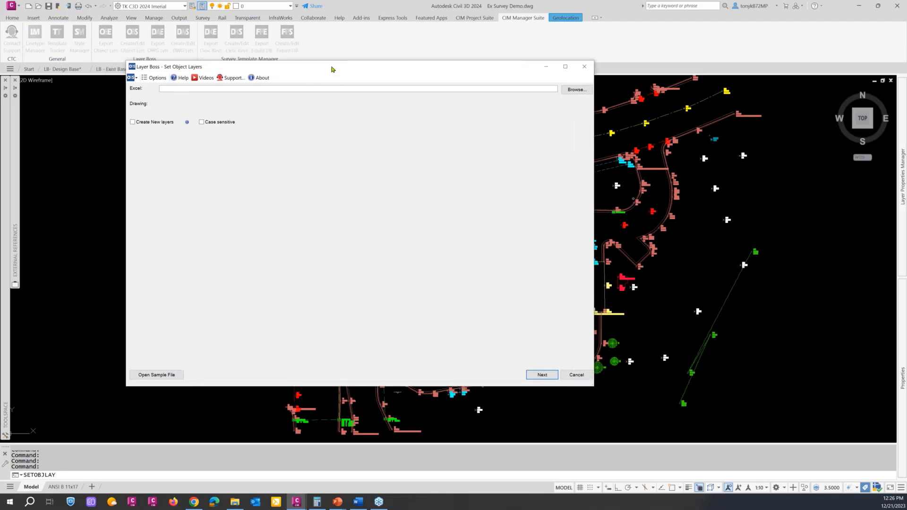
left_click(590, 89)
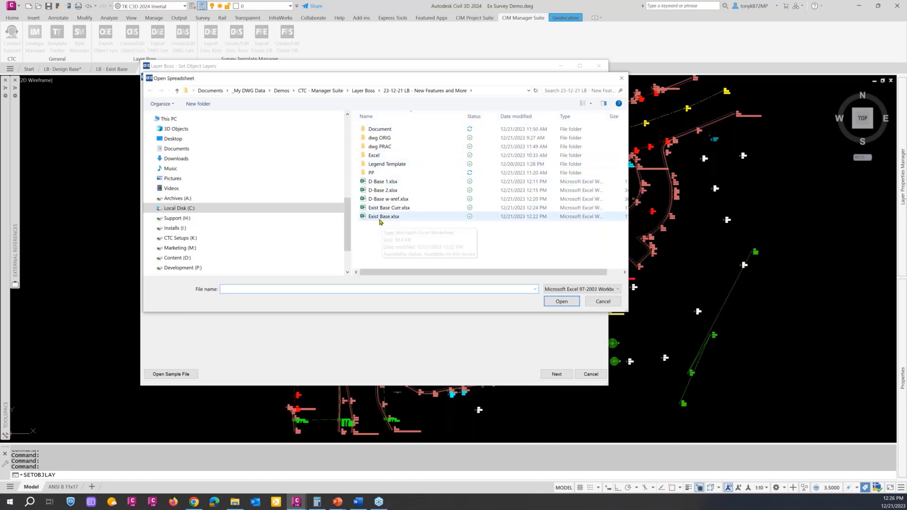
double_click(383, 156)
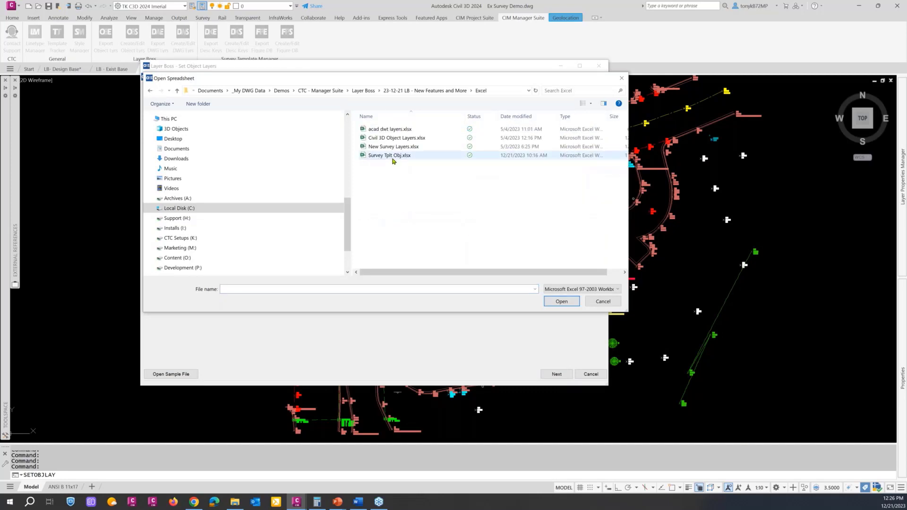
left_click(381, 159)
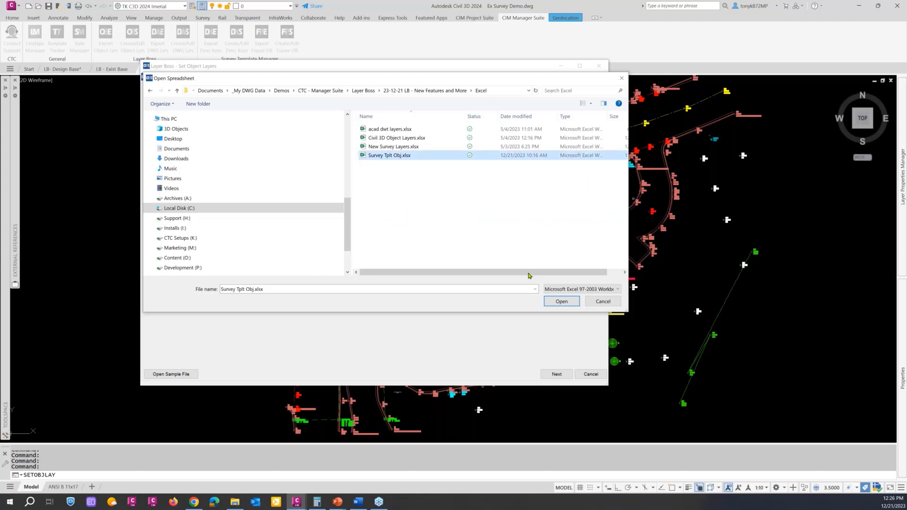
left_click(561, 302)
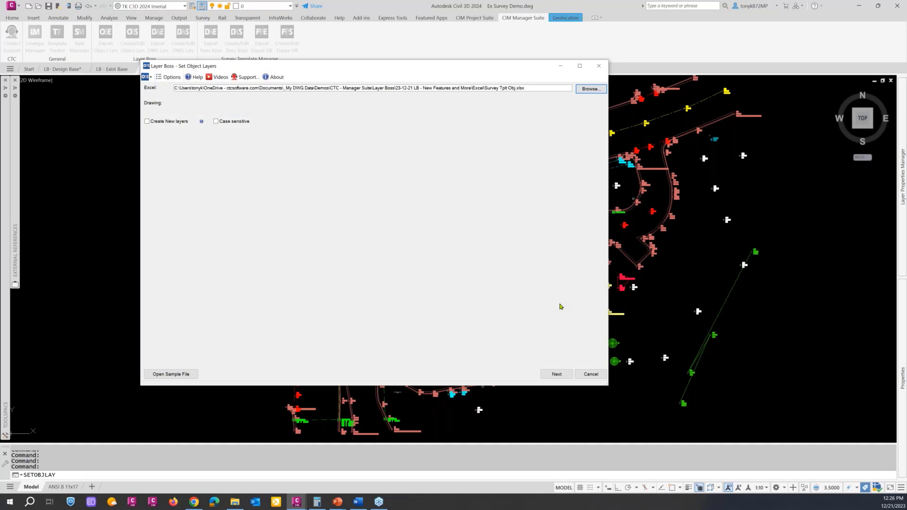
left_click(148, 122)
left_click(555, 375)
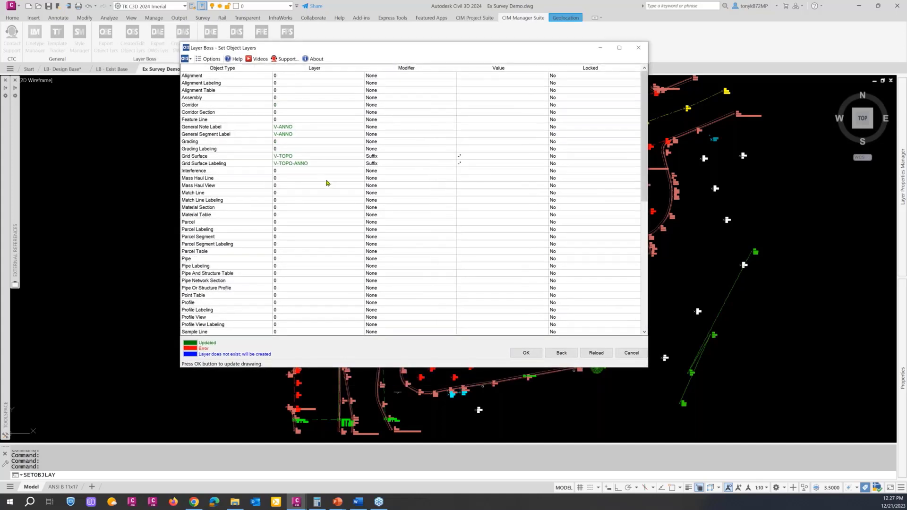
Review the previewed layer assignments for all object types, including Survey Figure and Tin Surface, and cancel without updating the drawing.
scroll(330, 182, "down", 10)
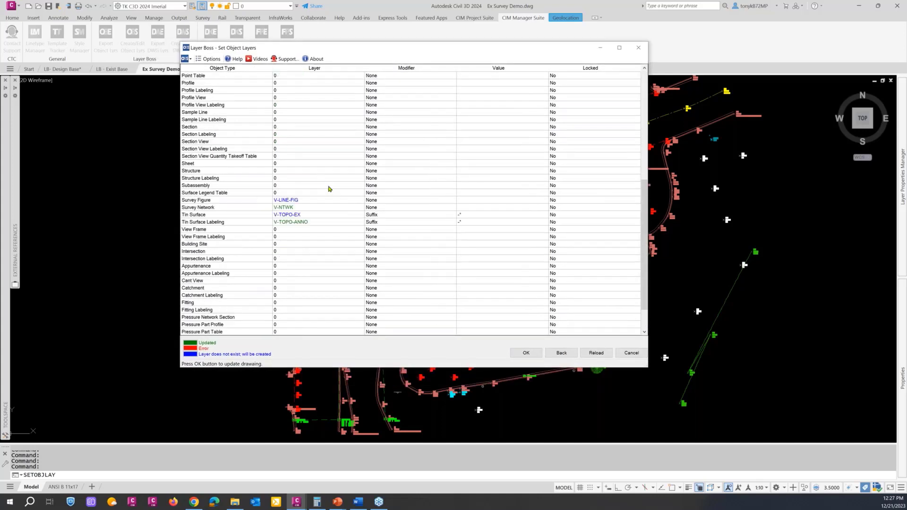
scroll(325, 183, "down", 2)
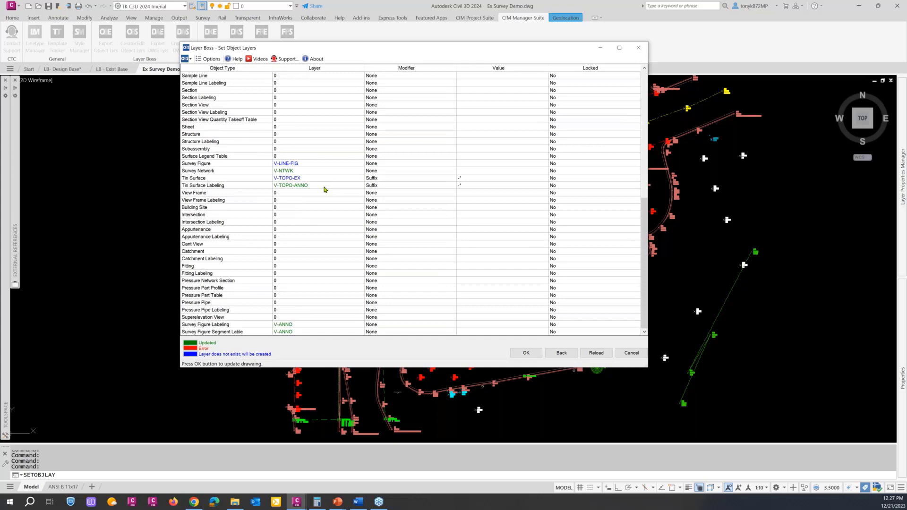
scroll(329, 218, "up", 6)
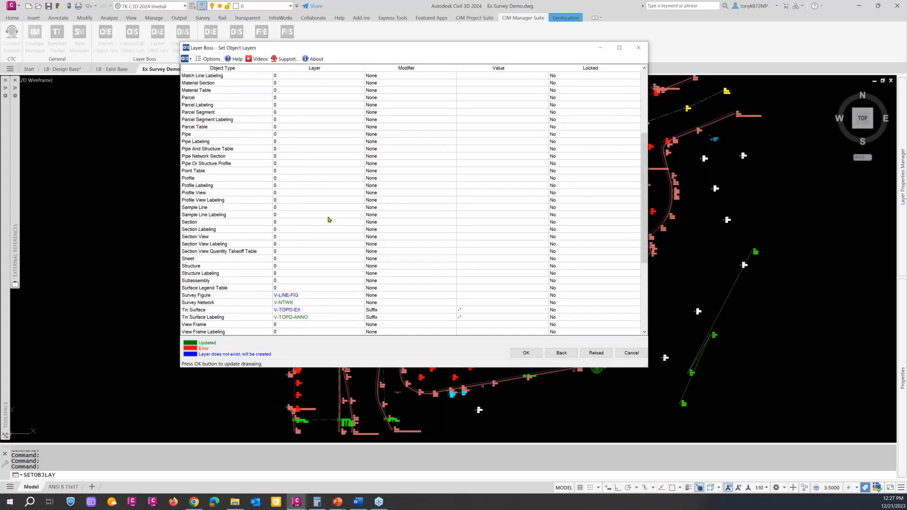
scroll(322, 232, "down", 4)
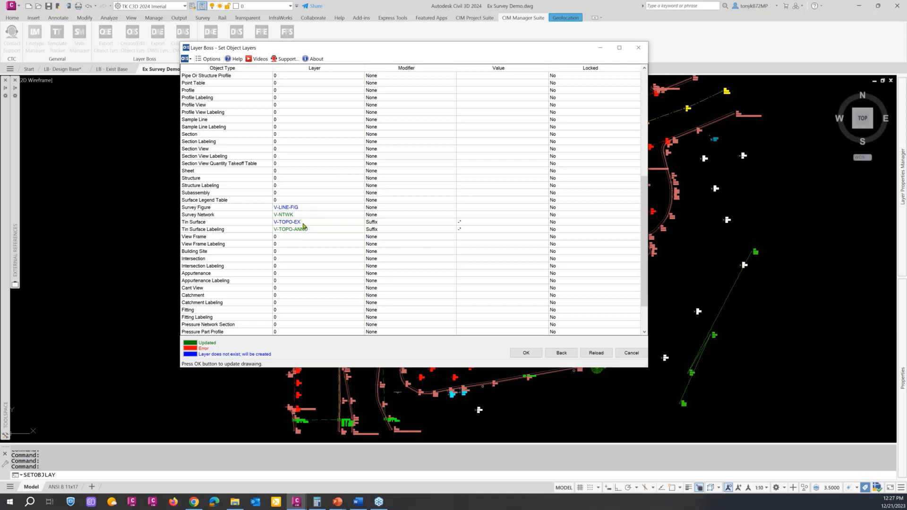
scroll(330, 247, "up", 10)
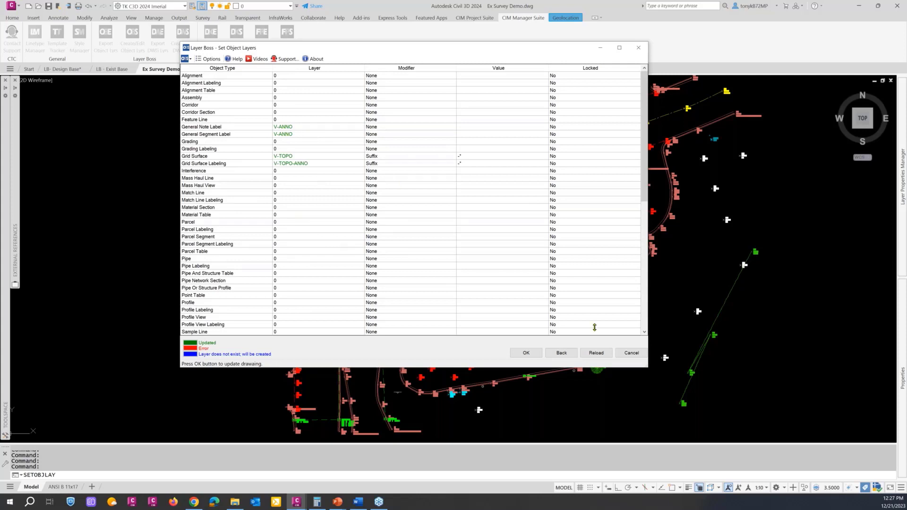
scroll(310, 233, "down", 10)
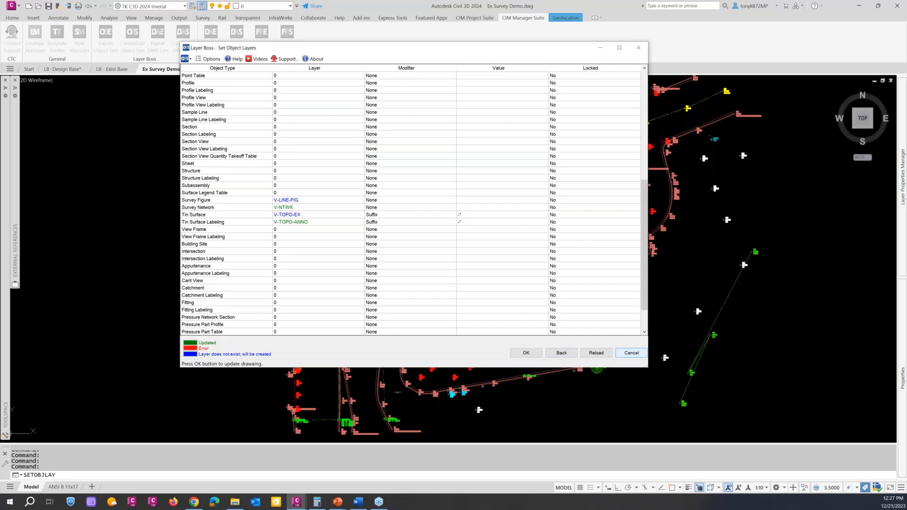
left_click(641, 355)
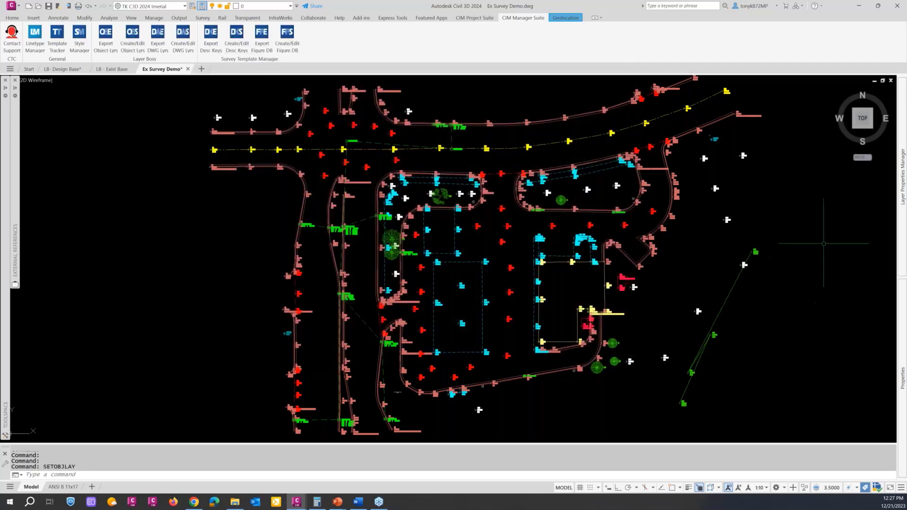
Restart Set Object Layers and choose the Survey Tplt Obj workbook from the Excel folder as its source.
mouse_move(903, 199)
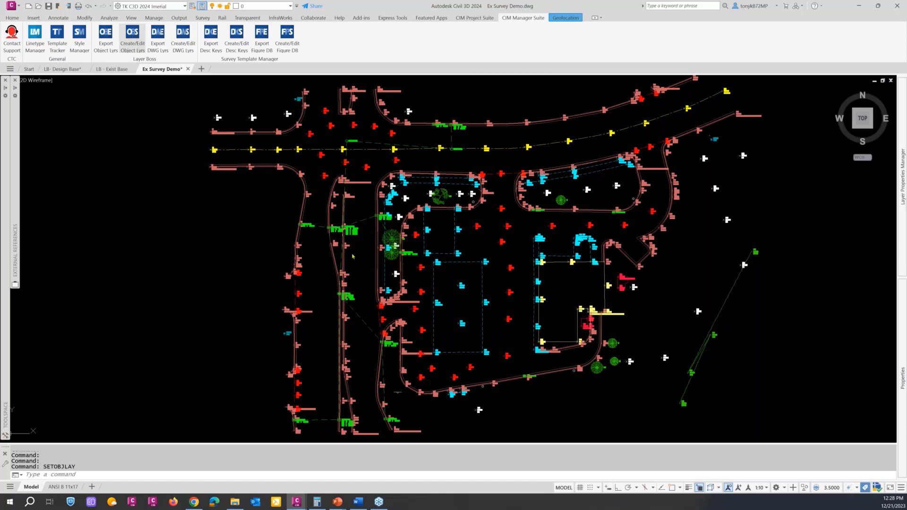
left_click(132, 36)
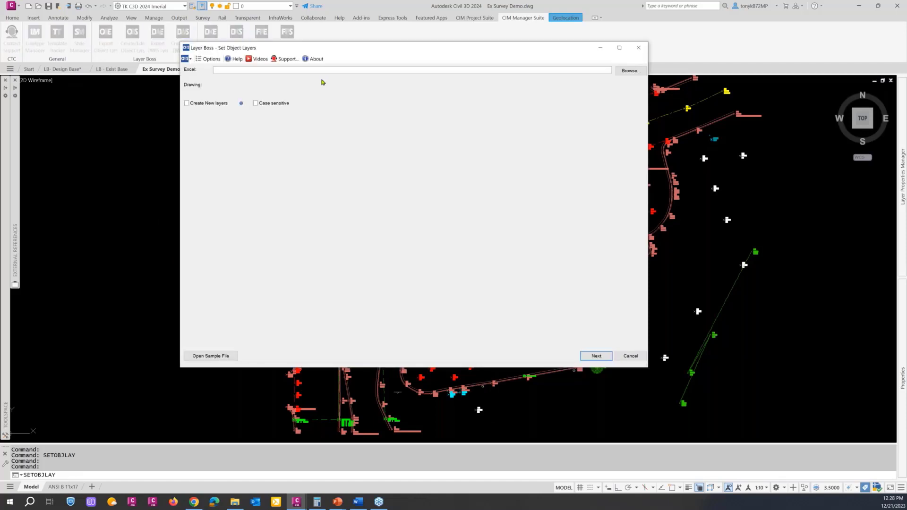
left_click(629, 71)
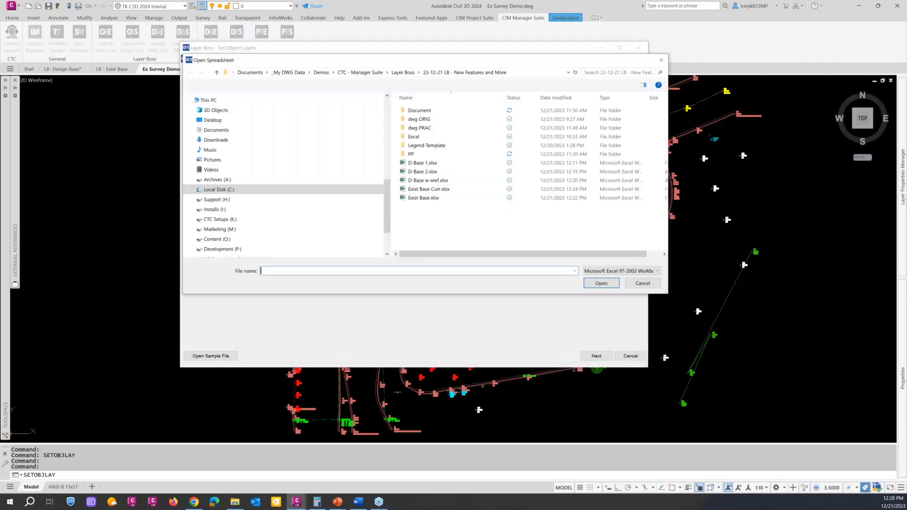
double_click(414, 137)
left_click(415, 137)
left_click(603, 284)
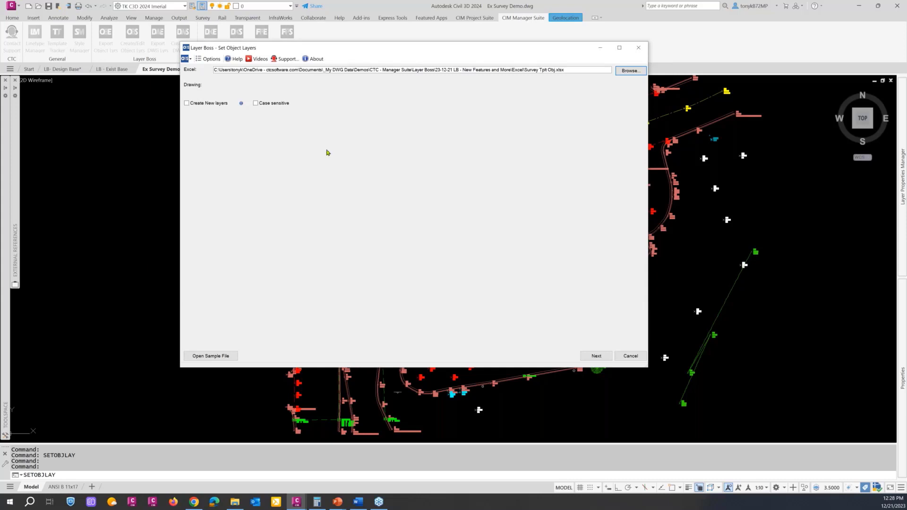
Enable creation of new layers, check the previewed object layer assignments, and apply them to the drawing.
left_click(188, 103)
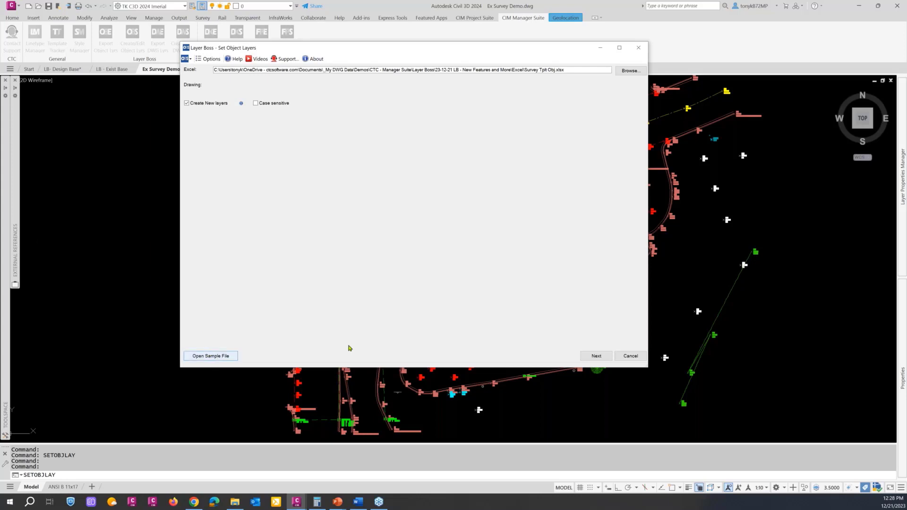
left_click(591, 357)
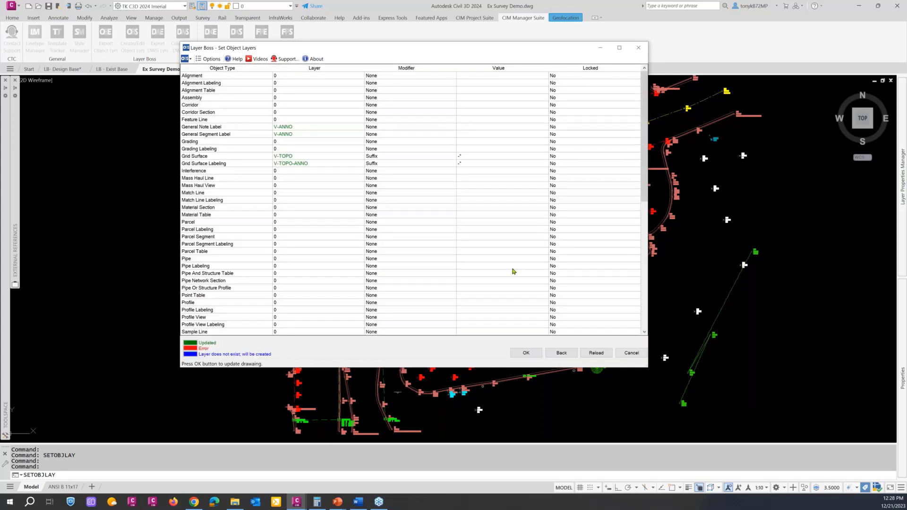
scroll(307, 167, "down", 10)
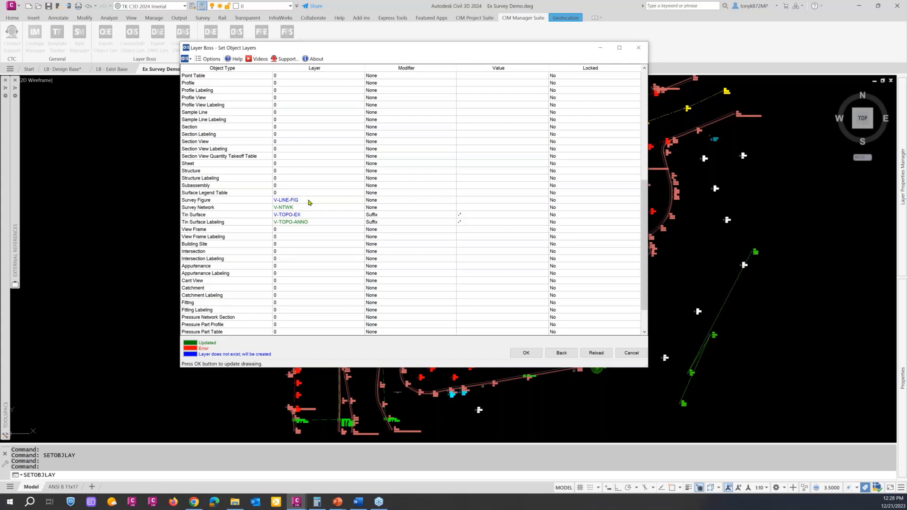
scroll(309, 202, "down", 2)
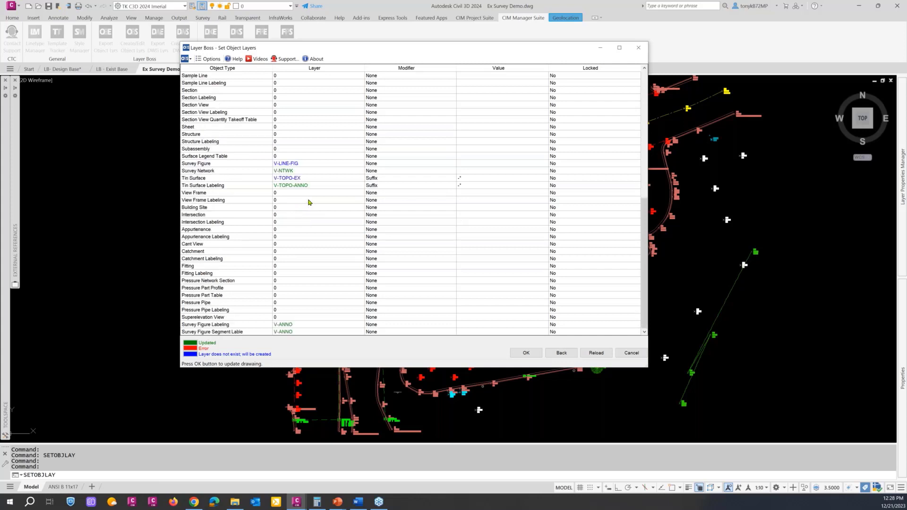
left_click(526, 353)
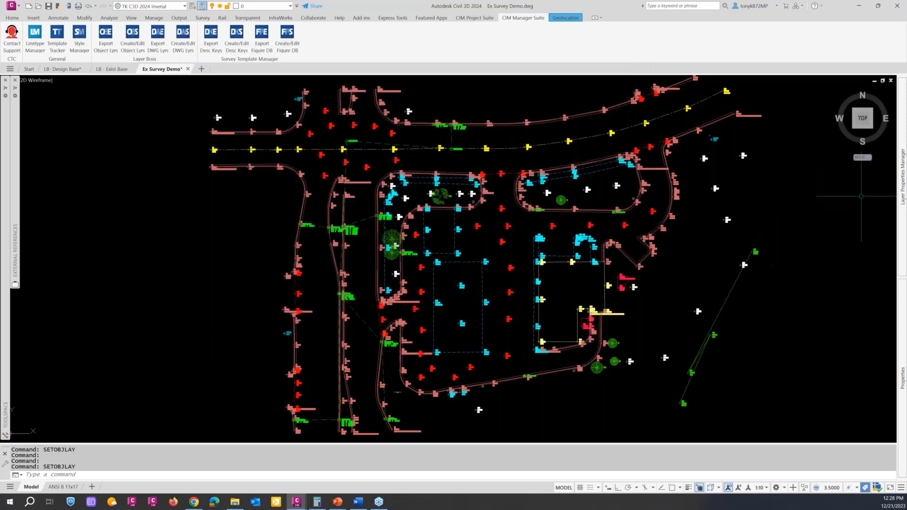
Examine the drawing's layers under the V-FIGR and V-TOPO layer filters.
mouse_move(901, 182)
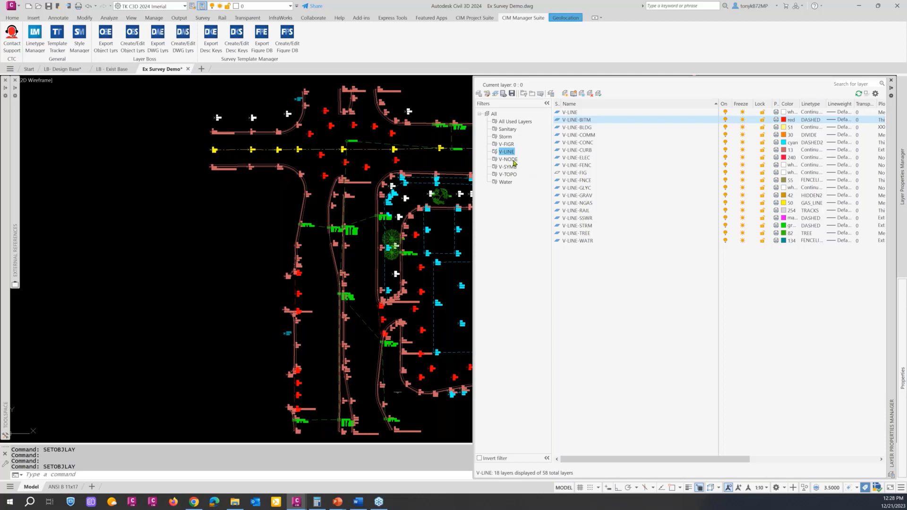
left_click(509, 145)
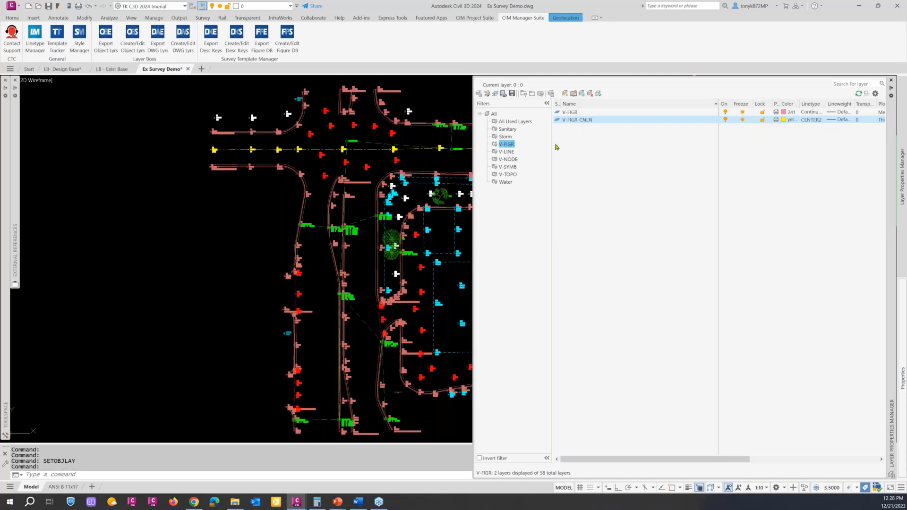
left_click(510, 176)
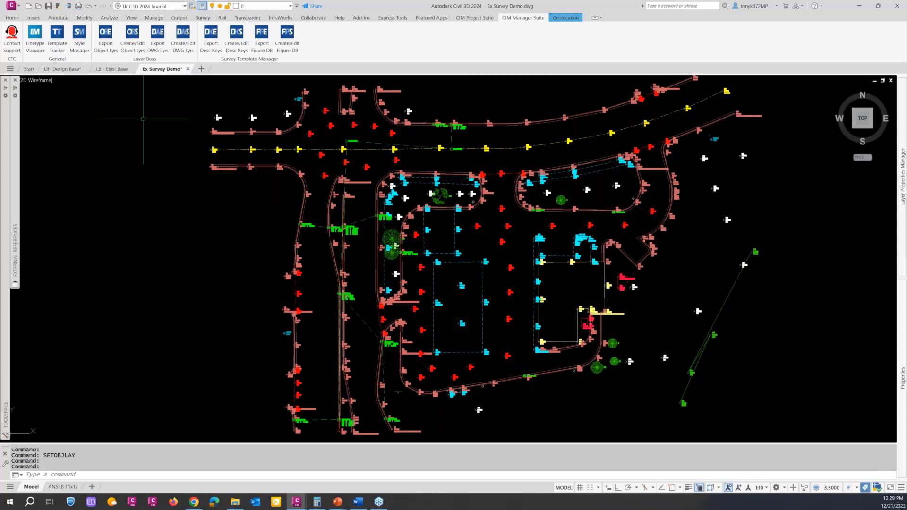
Switch to the LB- Design Base drawing, look at the Set Object Layers dialog, and cancel it without choosing a workbook.
left_click(73, 71)
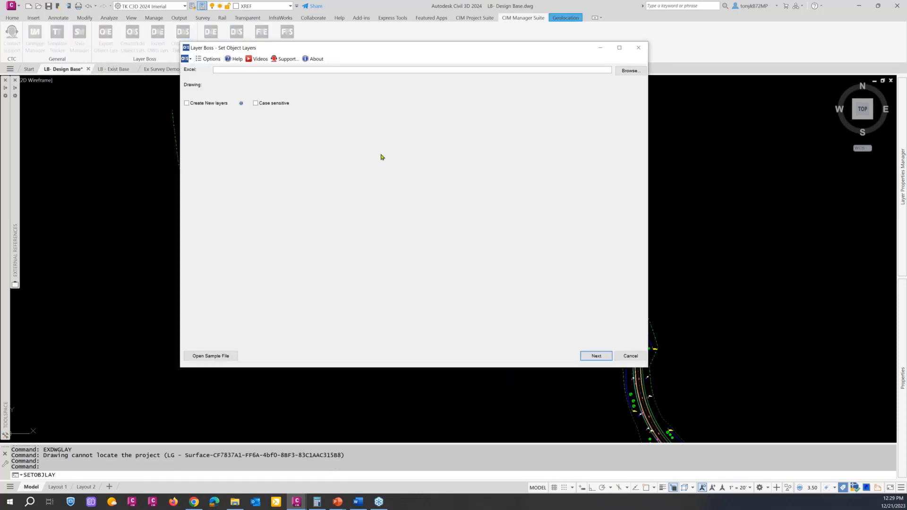
left_click_drag(387, 53, 423, 77)
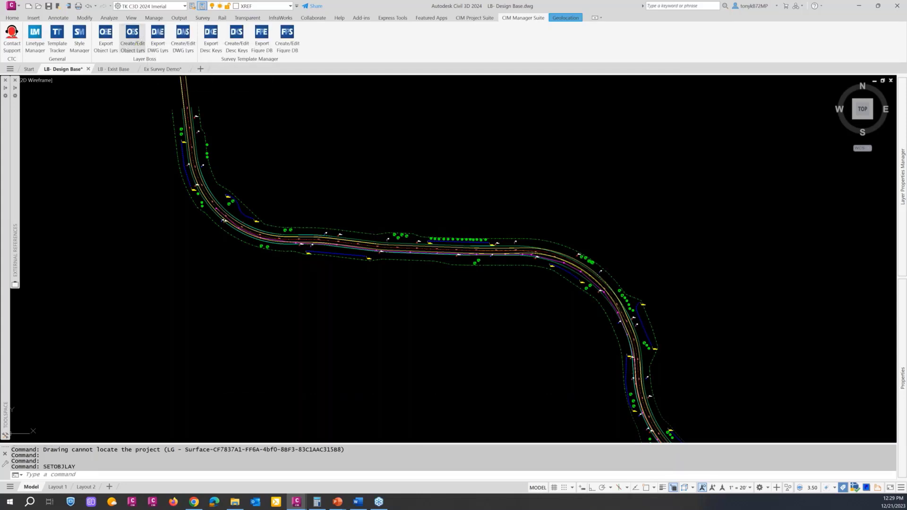
left_click(133, 35)
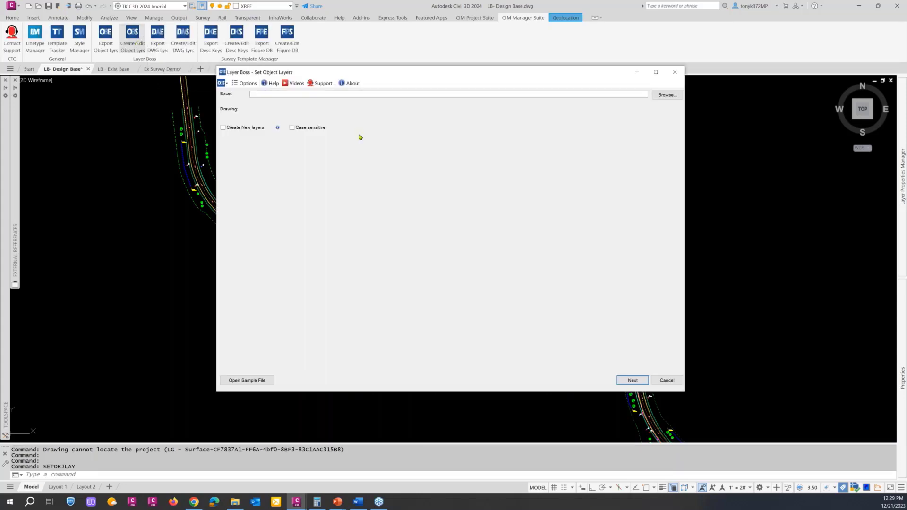
left_click(666, 380)
left_click(660, 377)
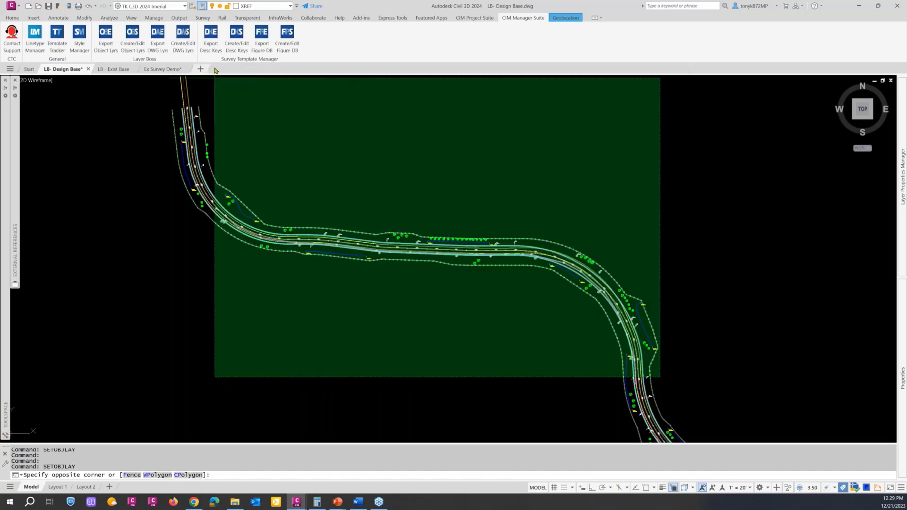
key("Escape")
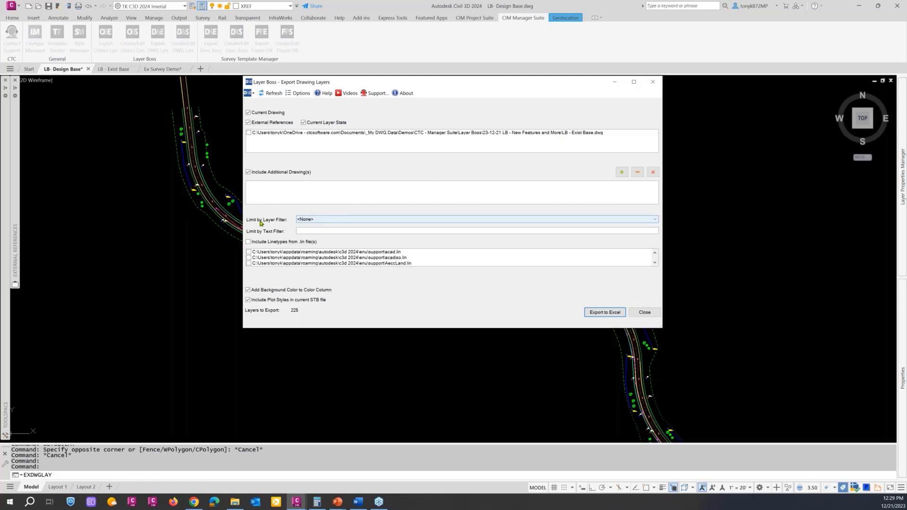
Look through the layer filter choices for exporting drawing layers and close the export dialog without exporting.
left_click(320, 220)
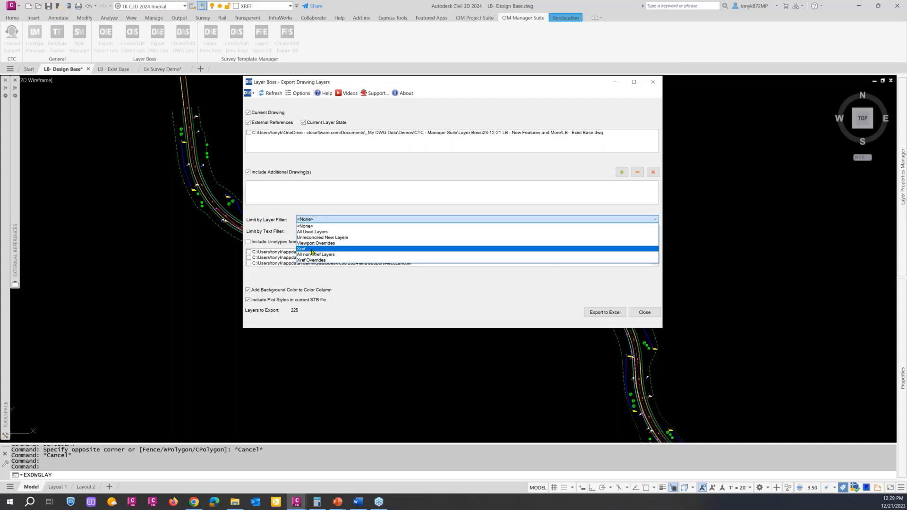
left_click(647, 314)
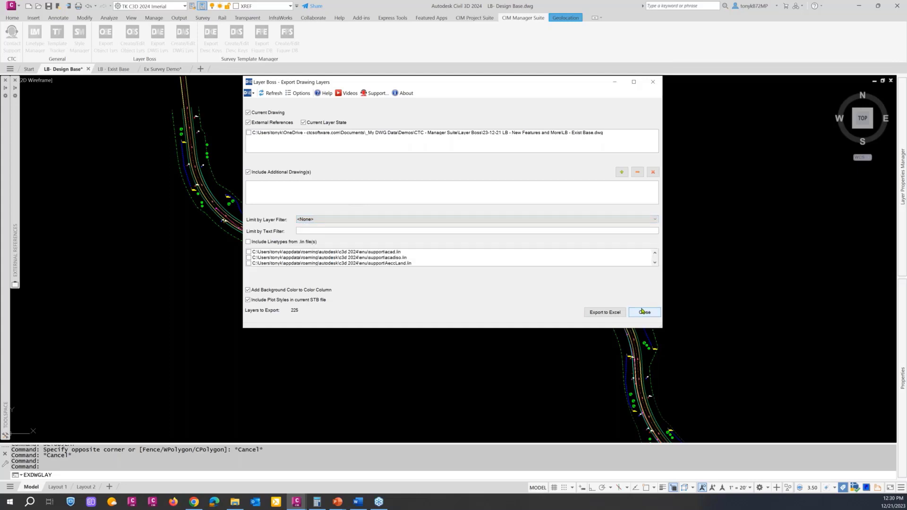
left_click(644, 313)
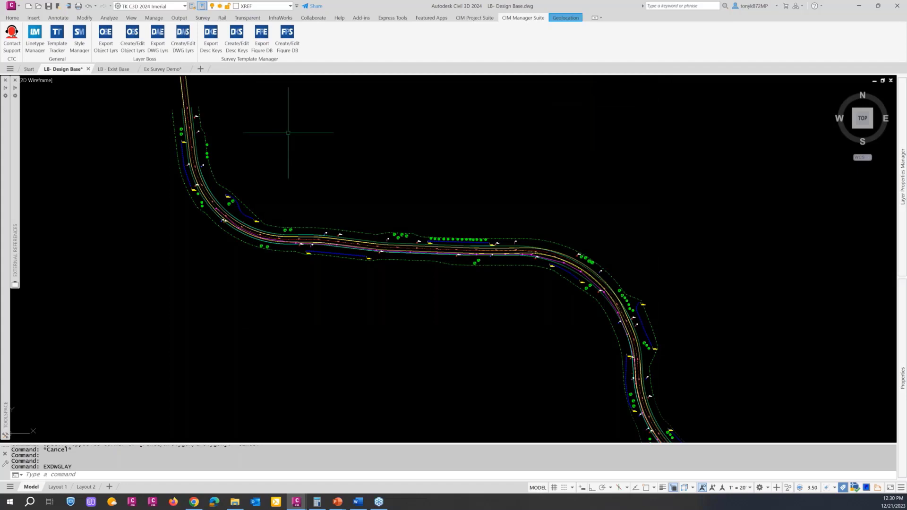
In the LB - Exist Base drawing, set Create/Sync Drawing Layers to use the LB - Exist Base-2 sheet of D-Base 2.xlsx.
left_click(119, 70)
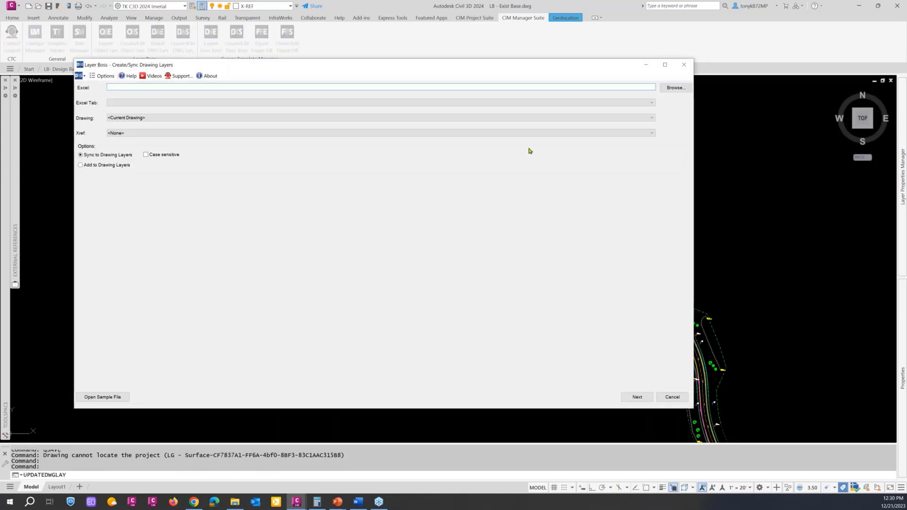
left_click(671, 92)
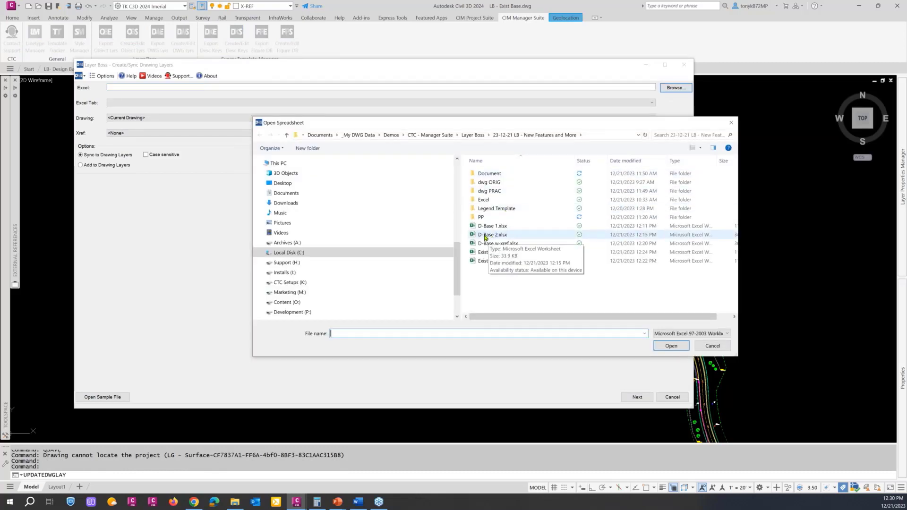
left_click(485, 237)
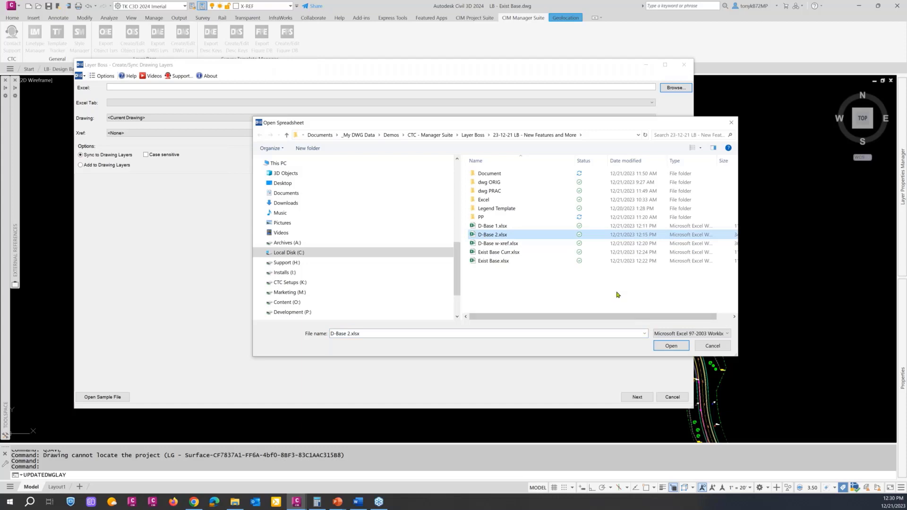
left_click(668, 349)
left_click(196, 105)
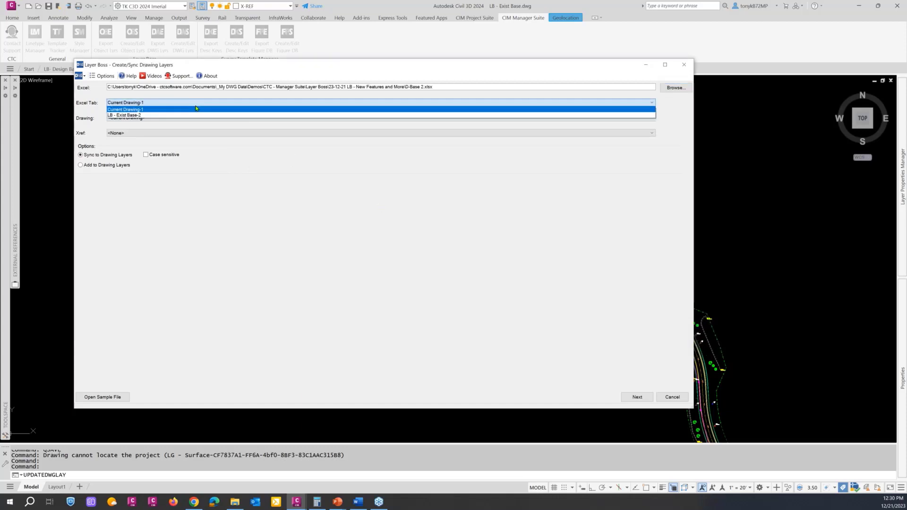
left_click(131, 116)
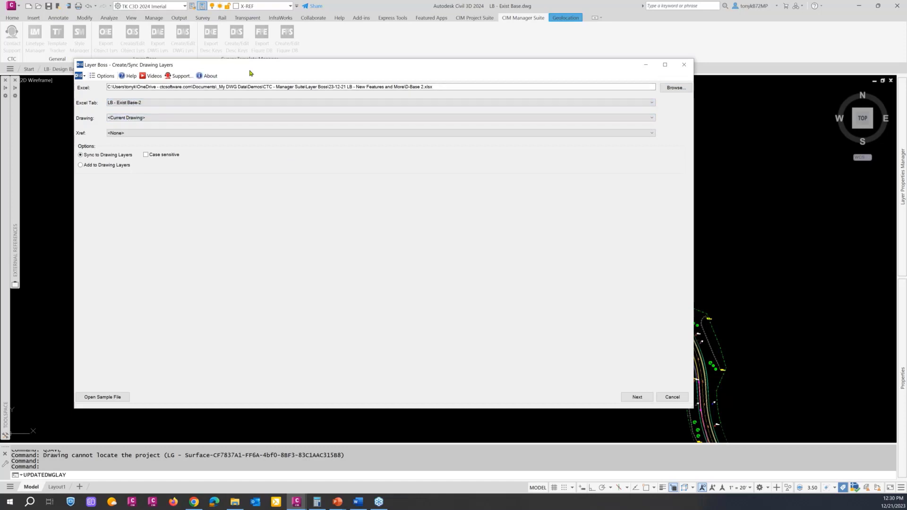
left_click_drag(251, 68, 318, 66)
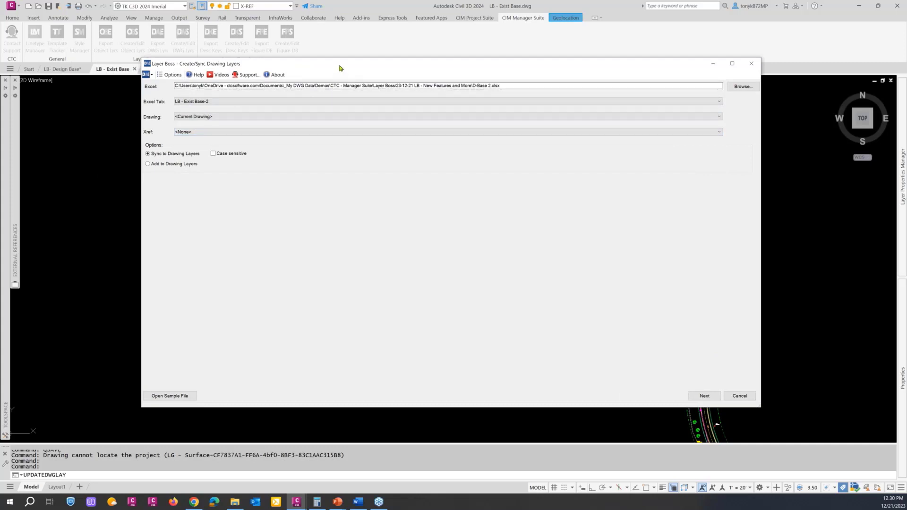
left_click_drag(341, 66, 339, 71)
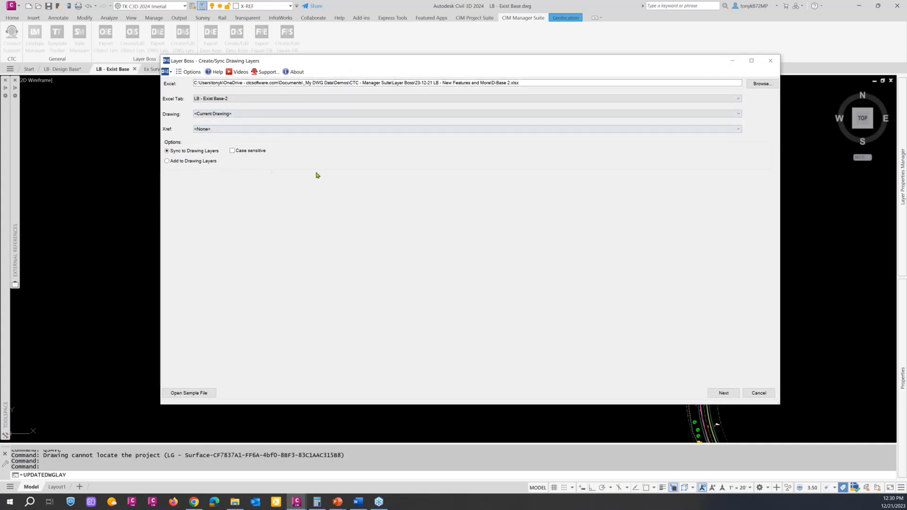
Preview the layer sync, check the C-WALL color and description updates, and apply them to the current drawing.
left_click(730, 393)
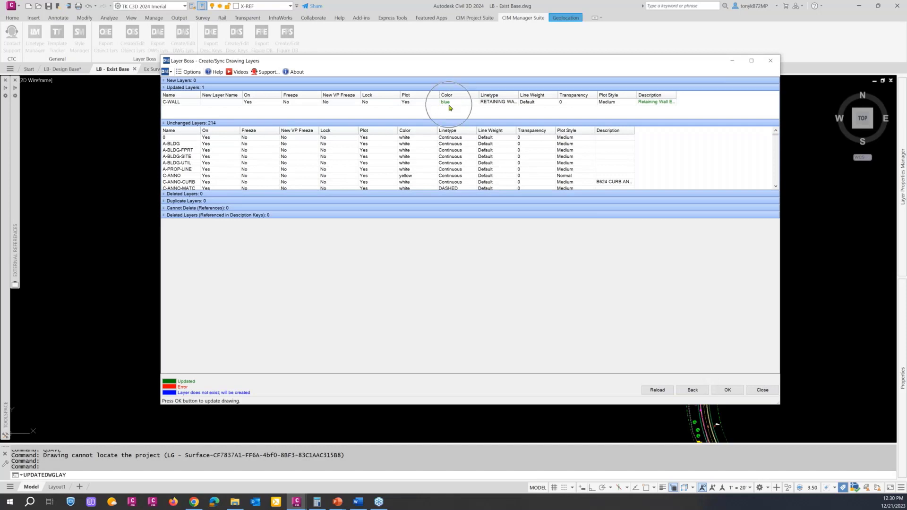
left_click(647, 103)
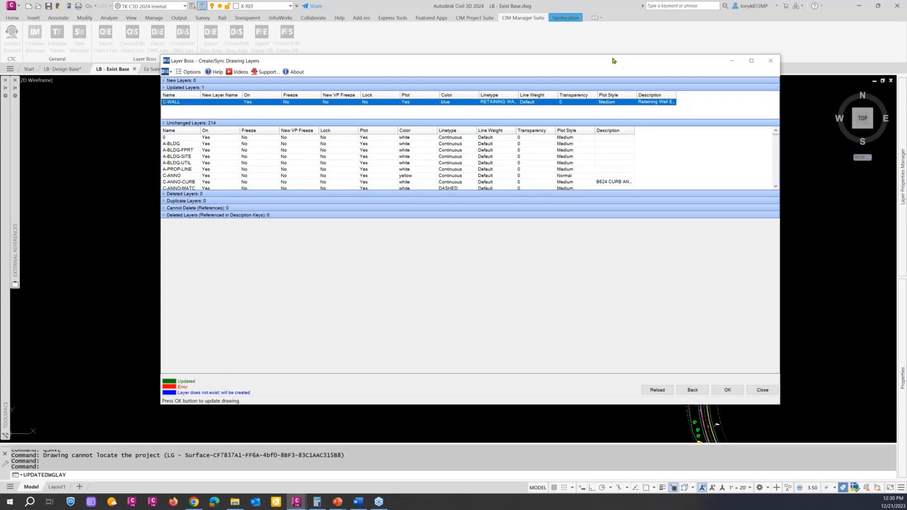
left_click_drag(612, 60, 608, 83)
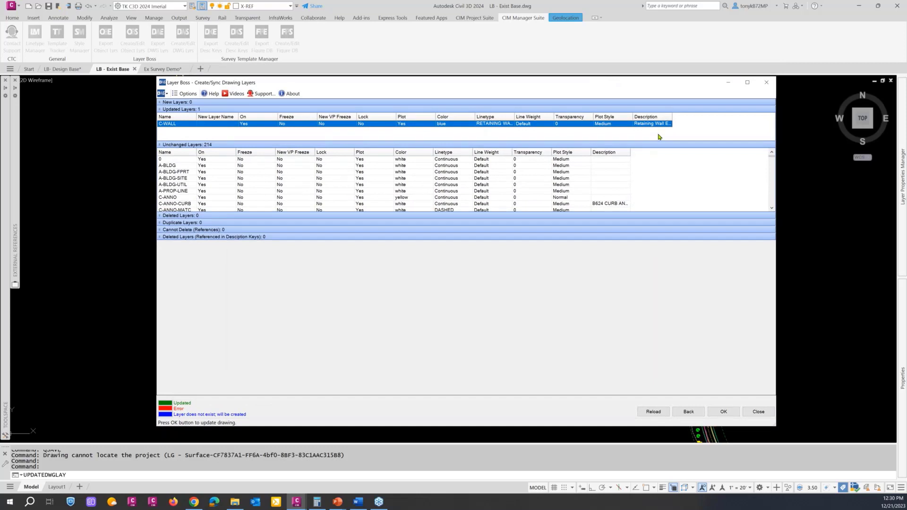
left_click(724, 412)
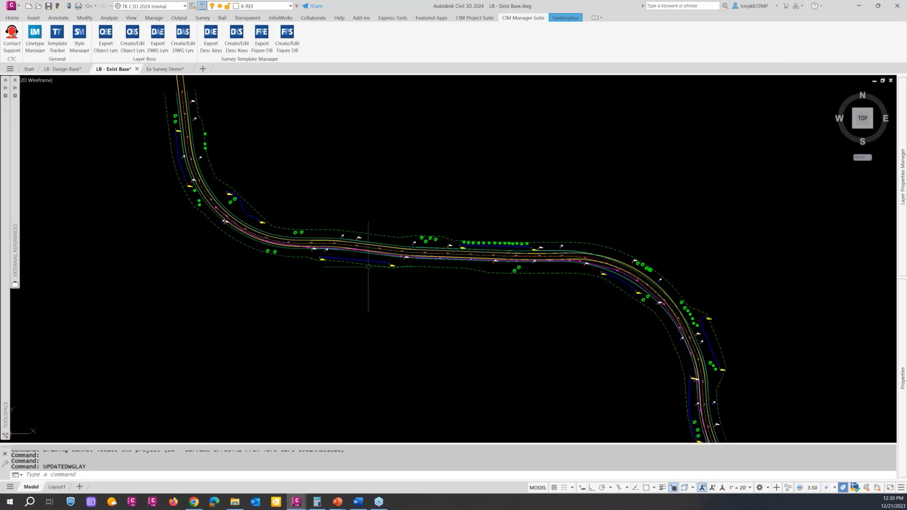
scroll(368, 244, "up", 6)
scroll(369, 244, "down", 5)
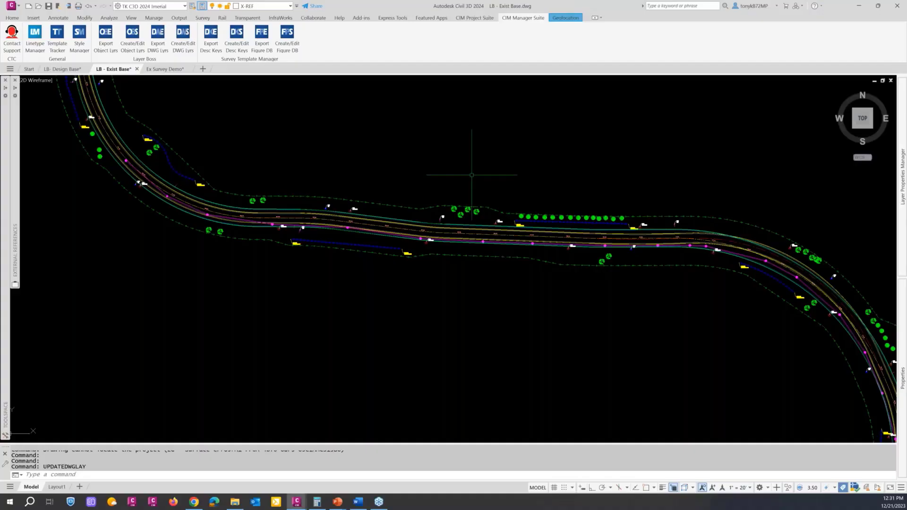
Check the installed suite version in the About information of Export Drawing Layers, and close the dialogs without exporting.
left_click(158, 48)
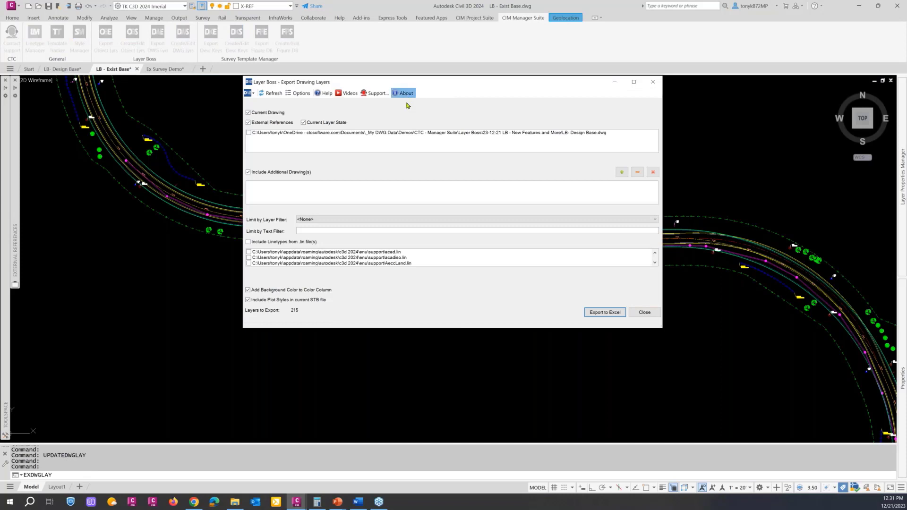
left_click(403, 93)
key("ctrl")
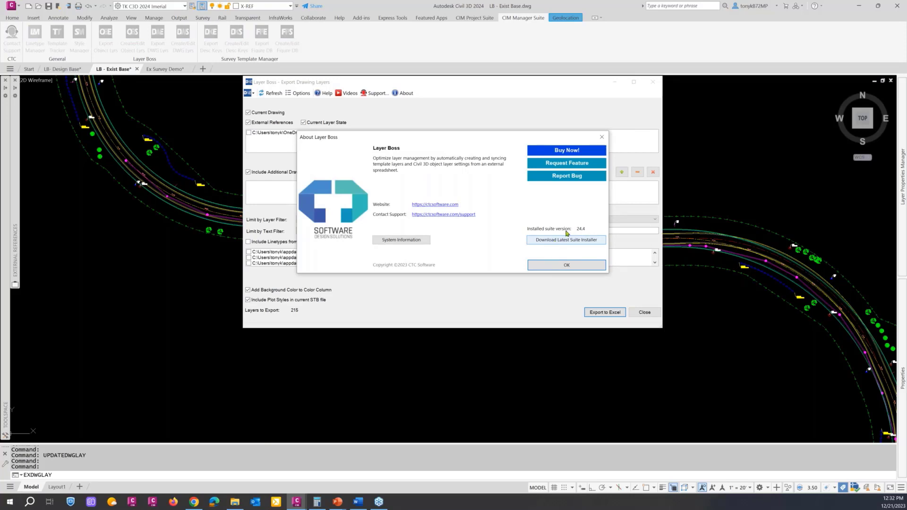
left_click(603, 137)
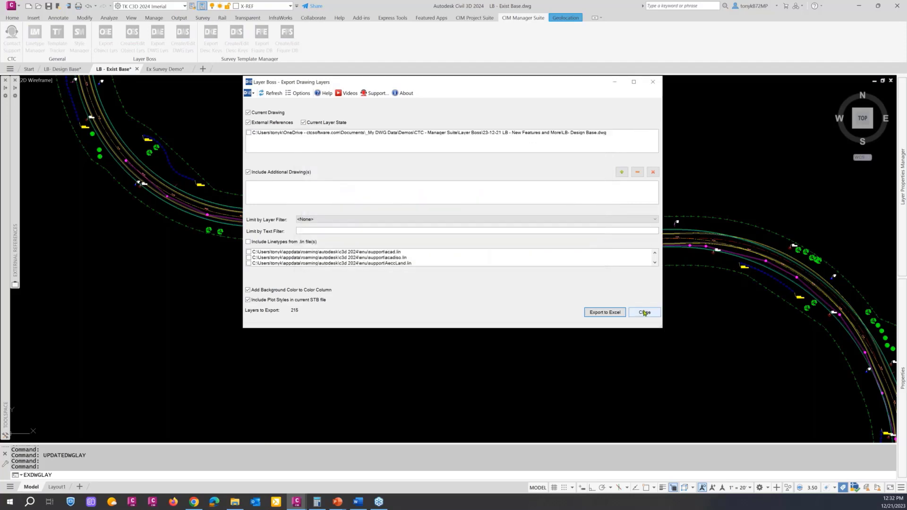
left_click(645, 312)
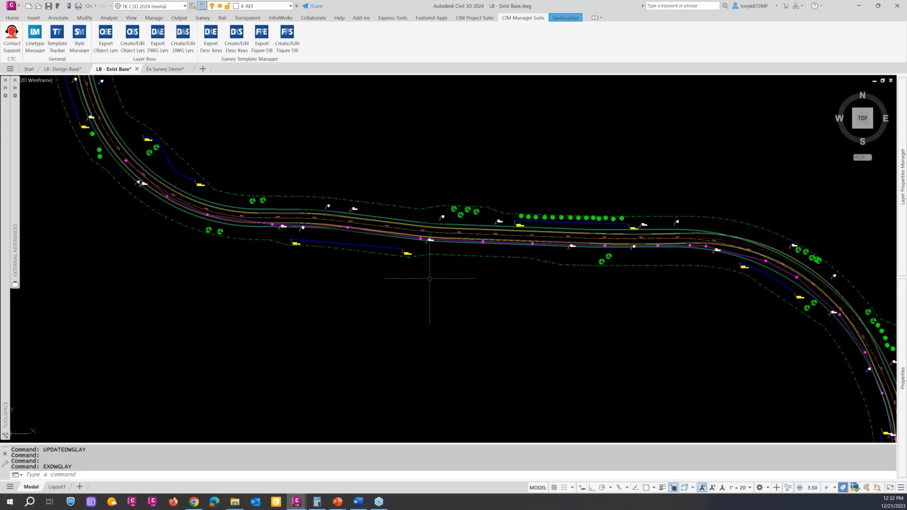
key("alt")
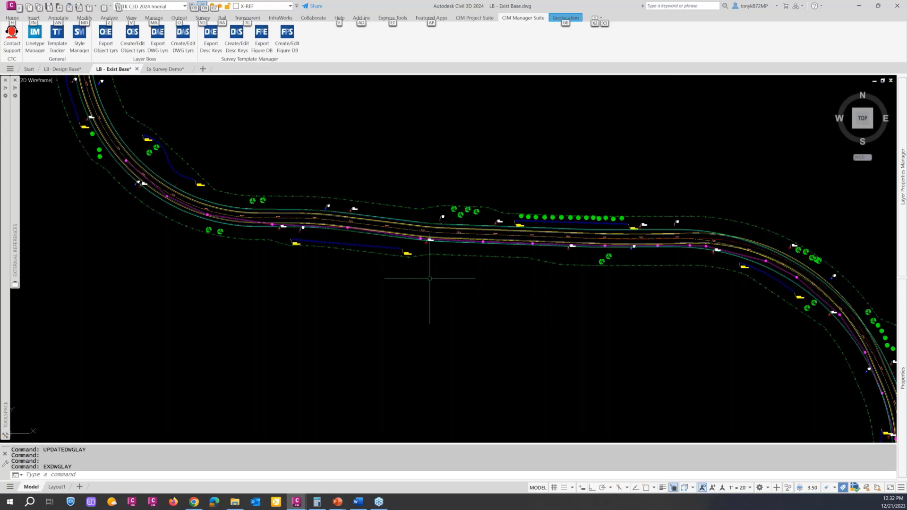
key("alt+Tab")
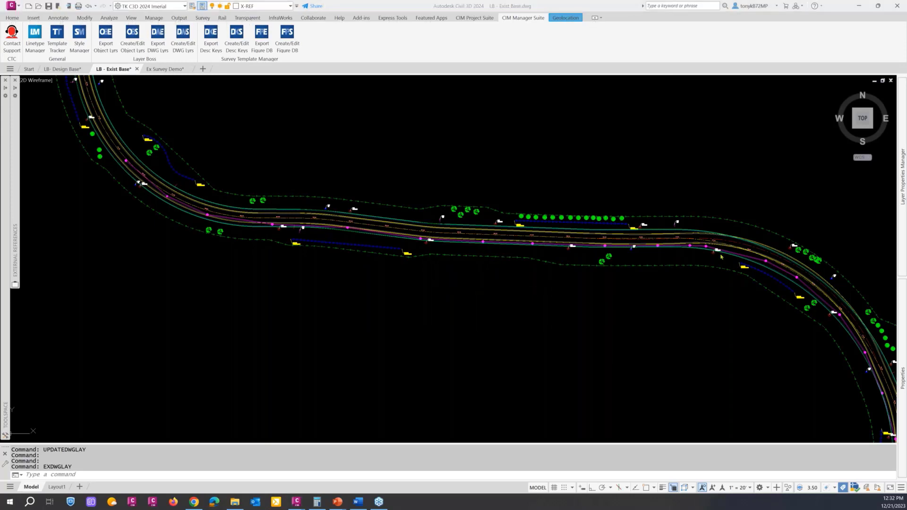